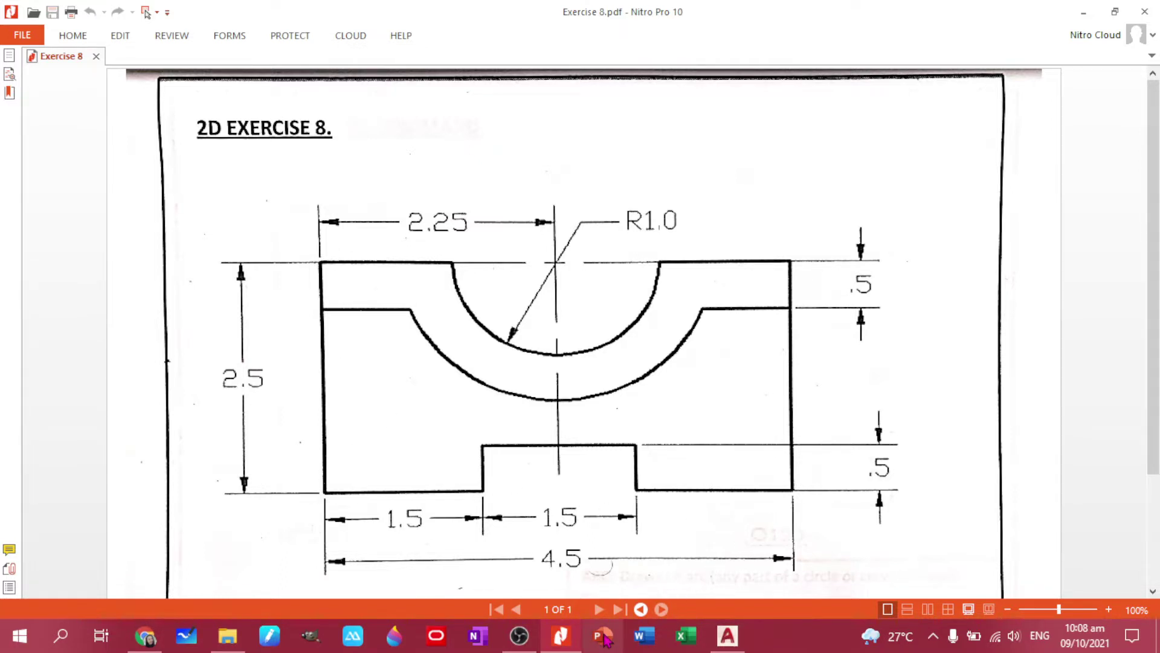
- In AutoCAD, start LINE at a picked corner and draw the bottom edge and 2.5 right edge
click(727, 636)
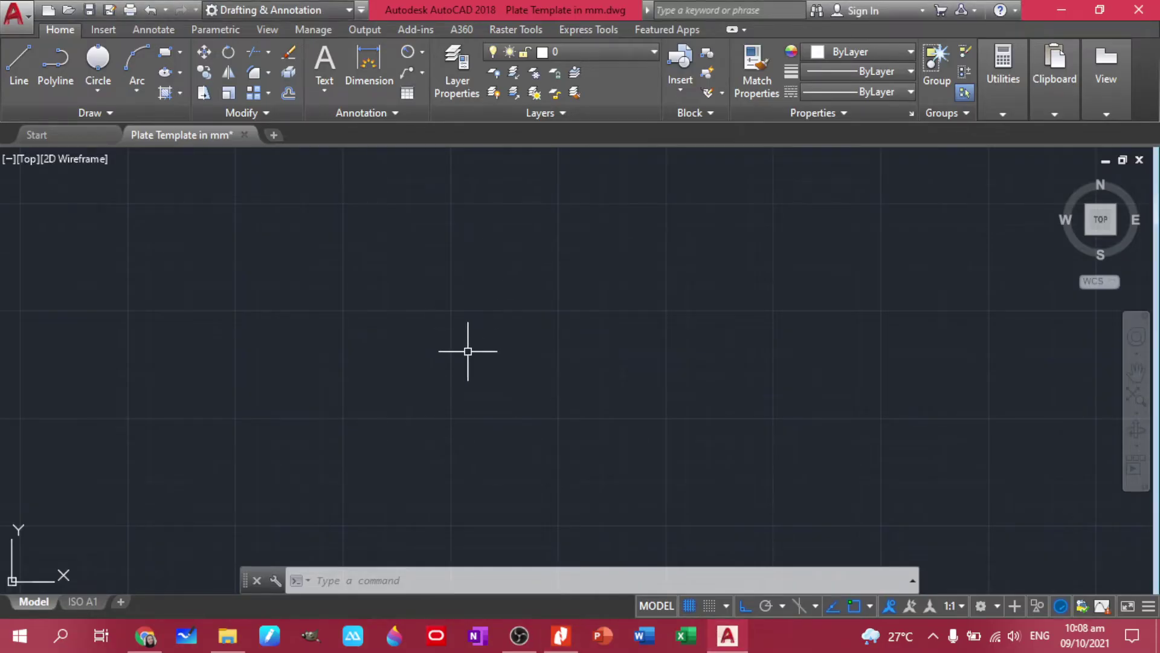
text(L)
key(Return)
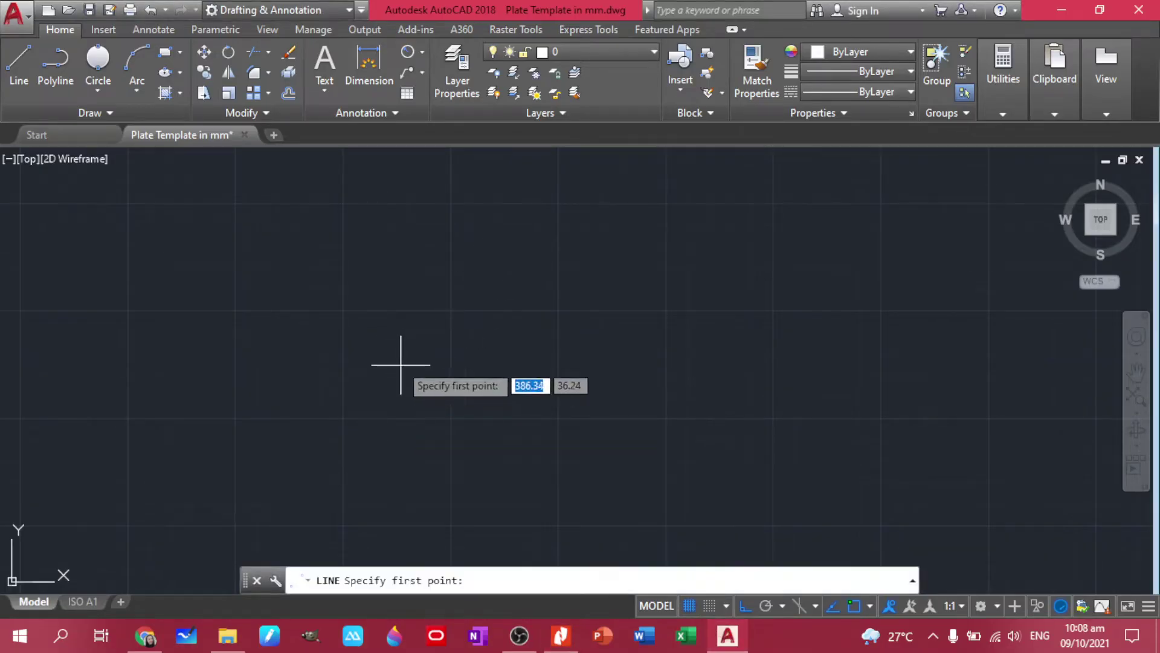
click(451, 416)
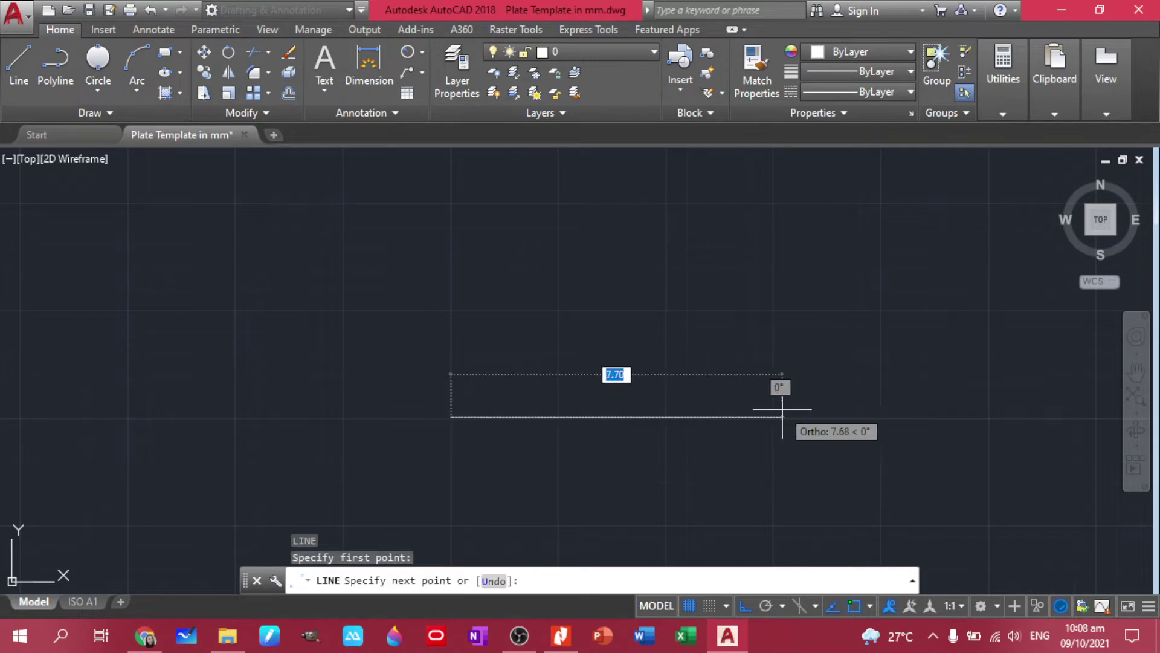
text(4.5)
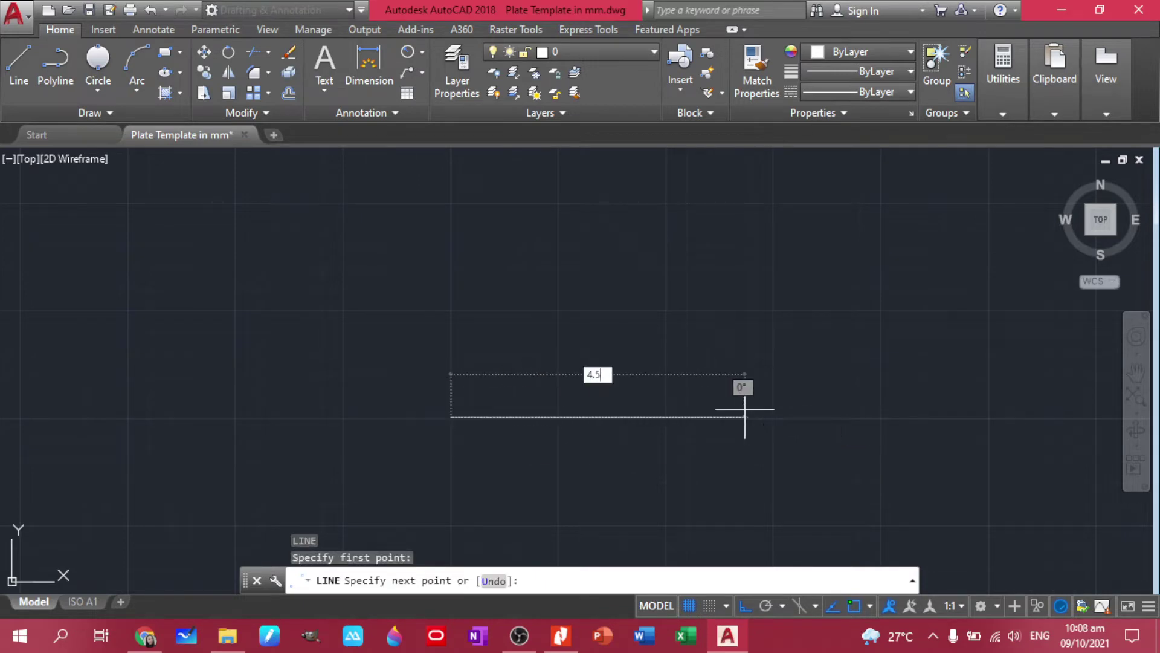
key(Return)
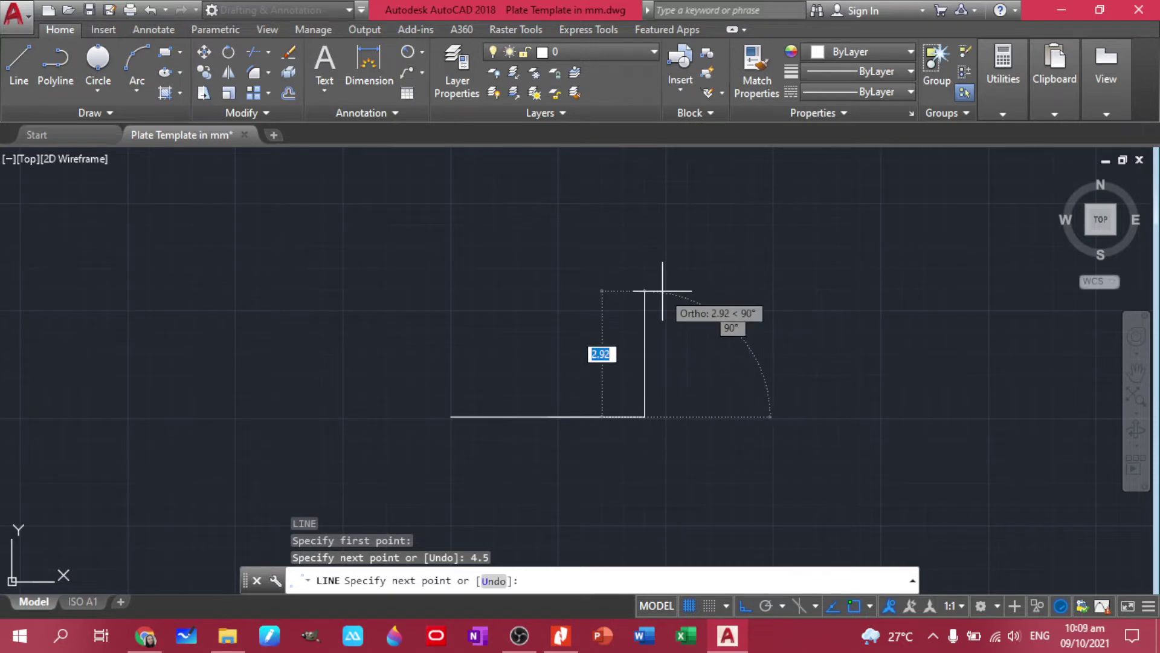
text(2.5)
key(Return)
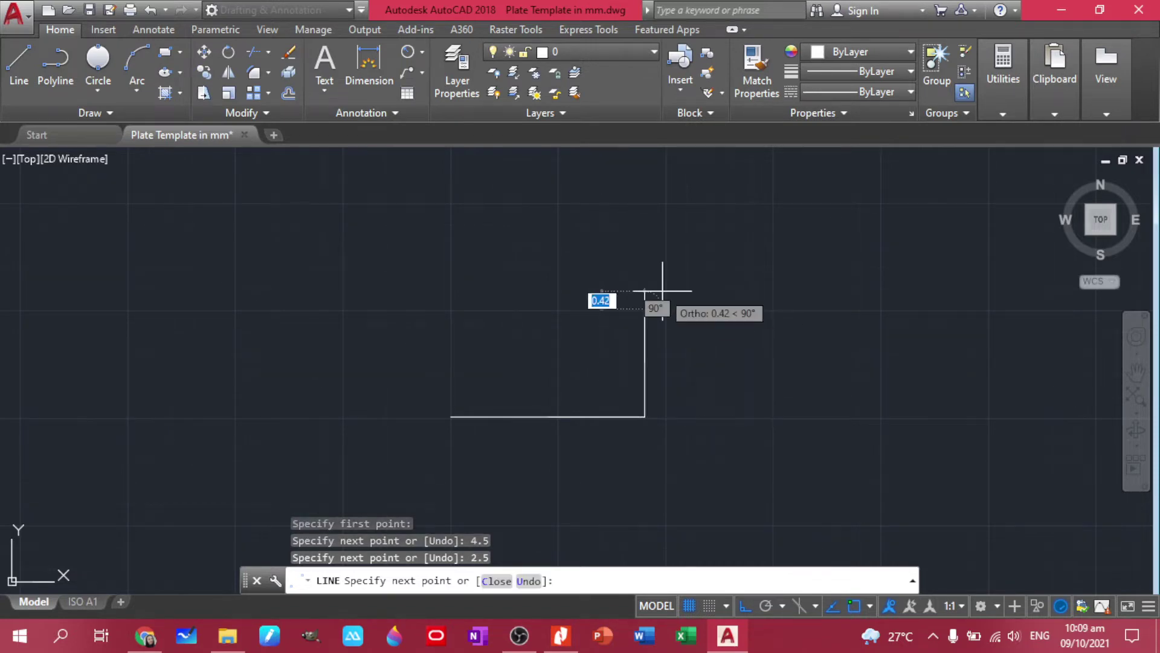
- Add the 4.5 top edge and close the rectangle, then centre it in view
text(4.)
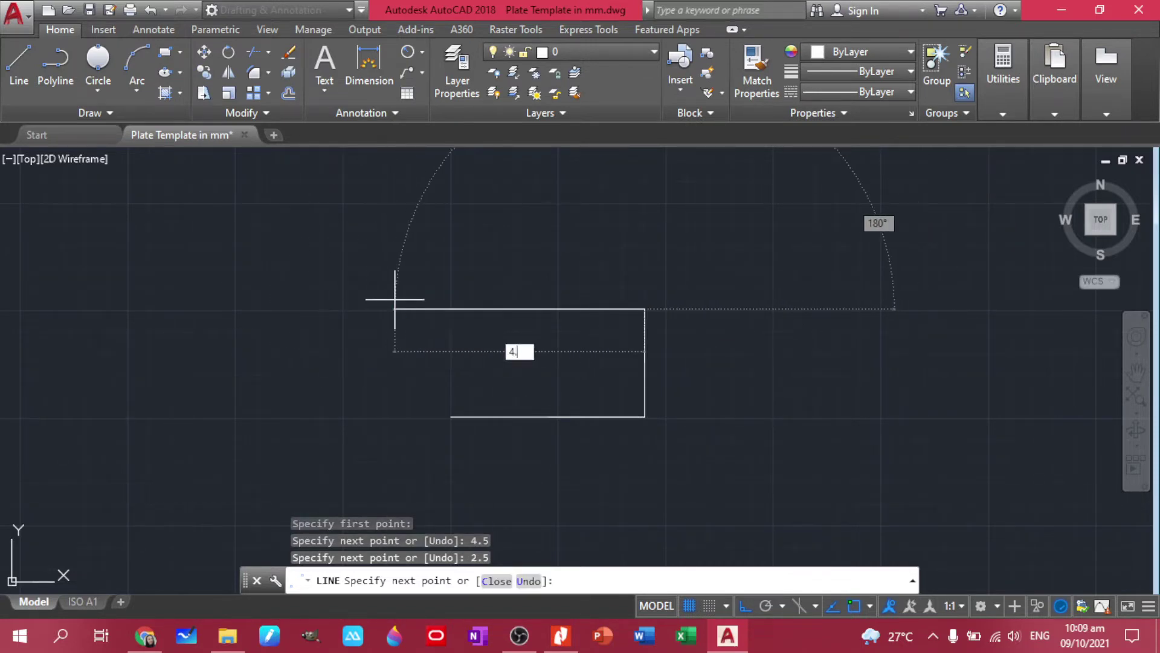
text(5)
key(Return)
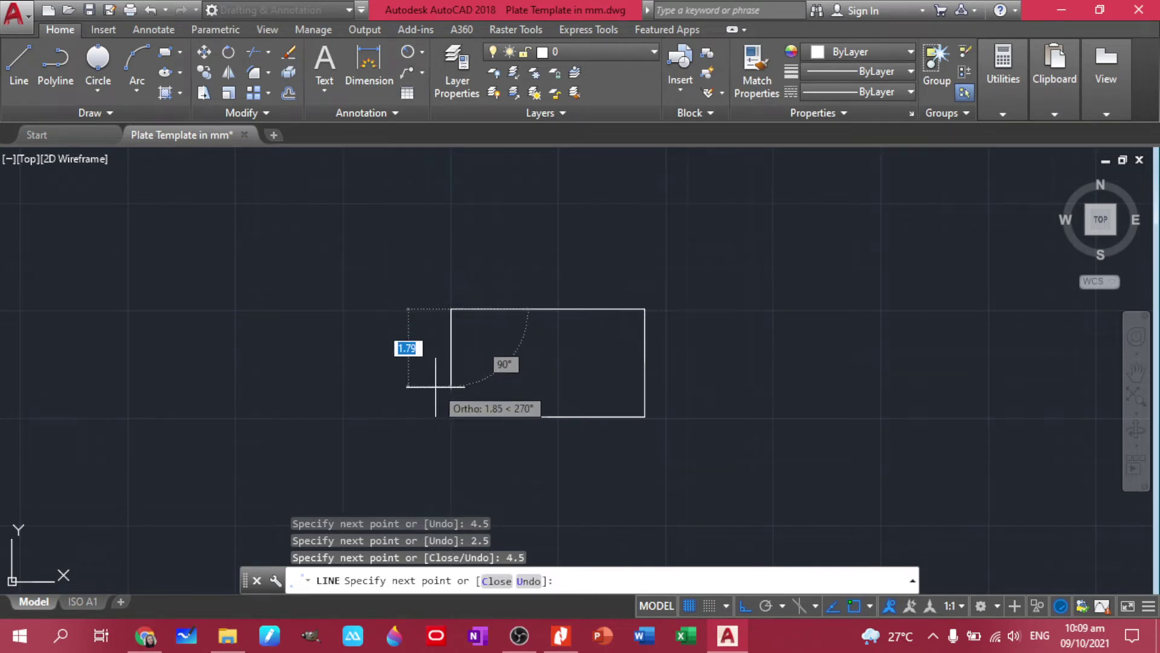
text(C)
key(Return)
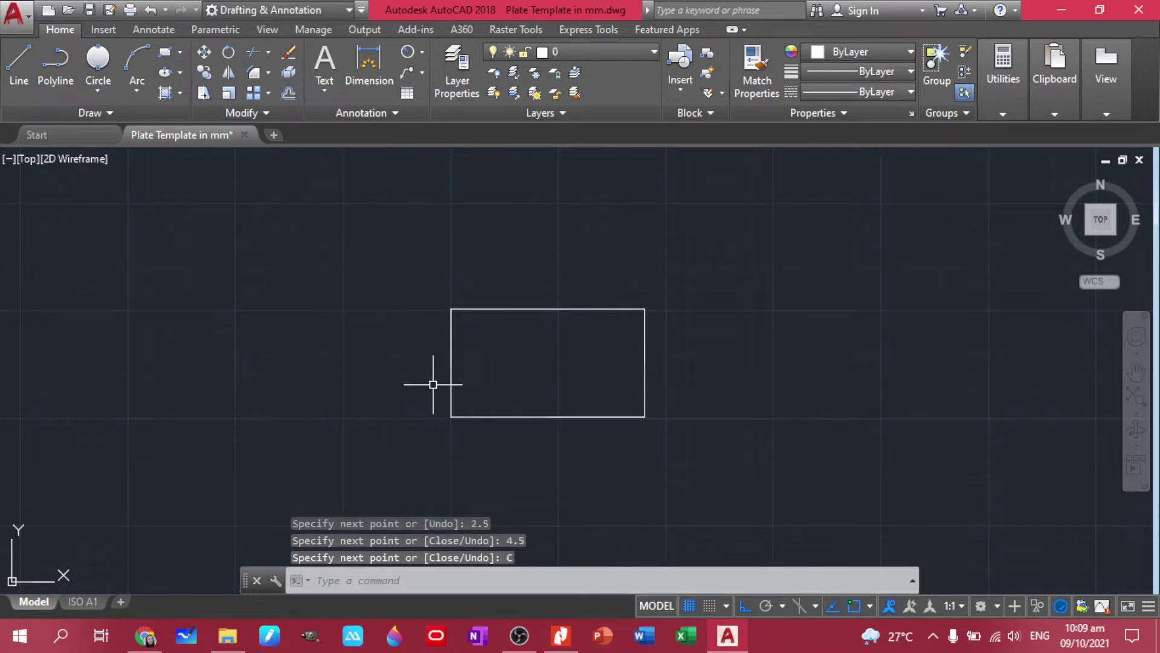
scroll(515, 373, up, 4)
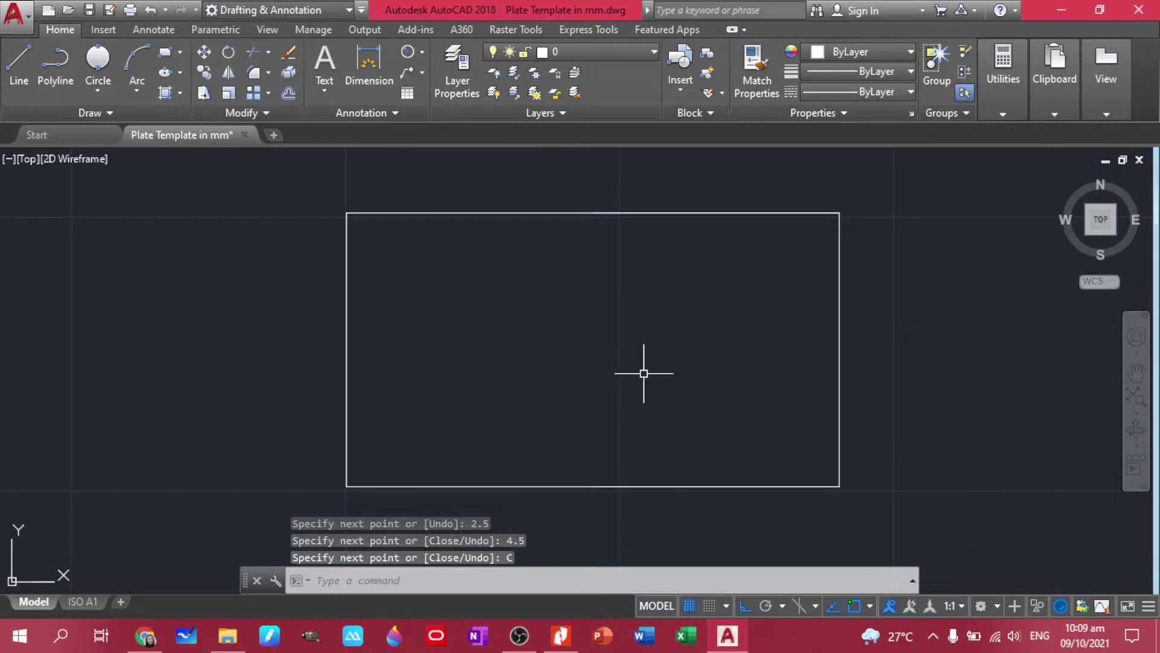
middle_drag(643, 370, 614, 370)
- Offset two vertical lines at 1.5 spacing from the left edge, dividing the block into thirds
click(374, 315)
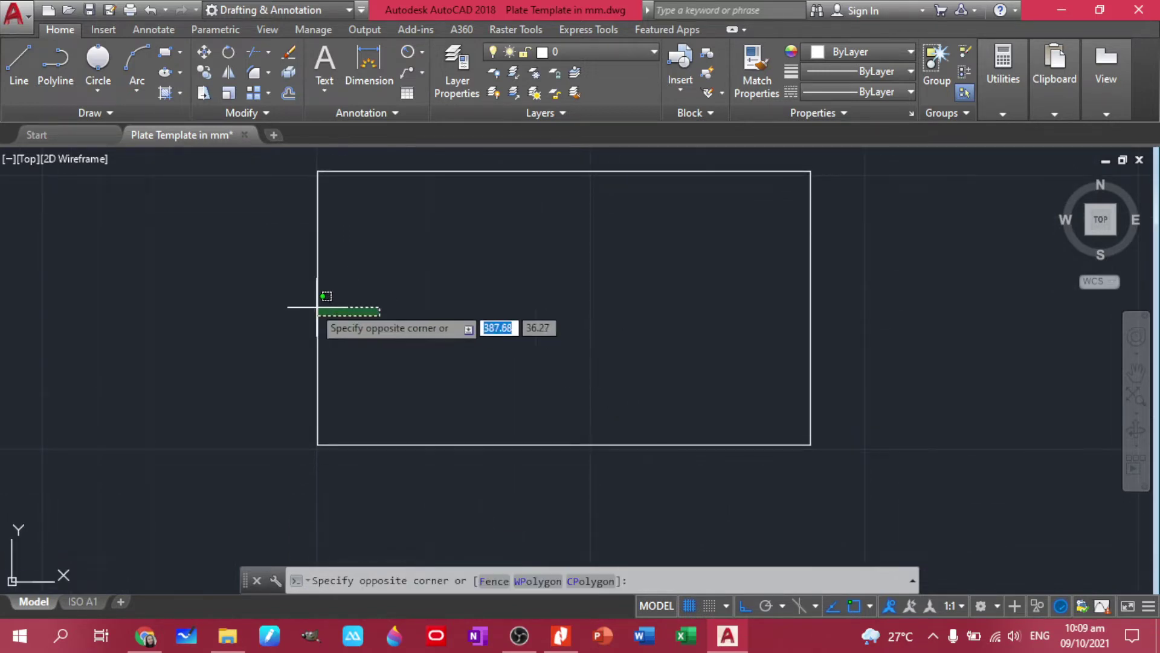
click(300, 290)
text(1.5)
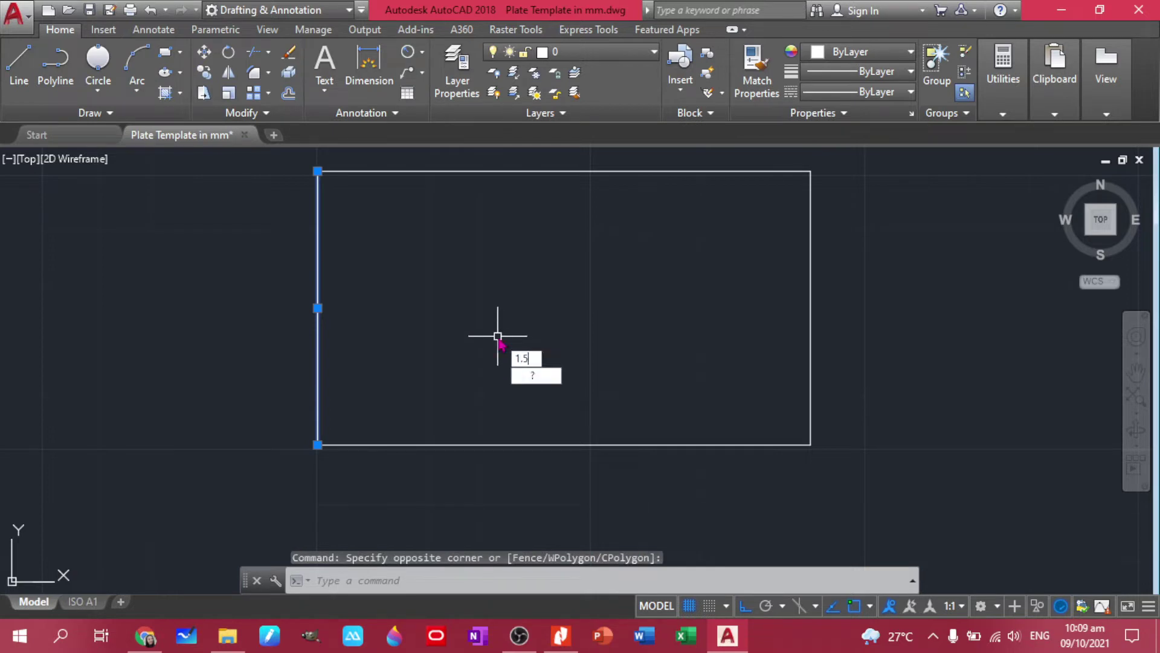
key(Return)
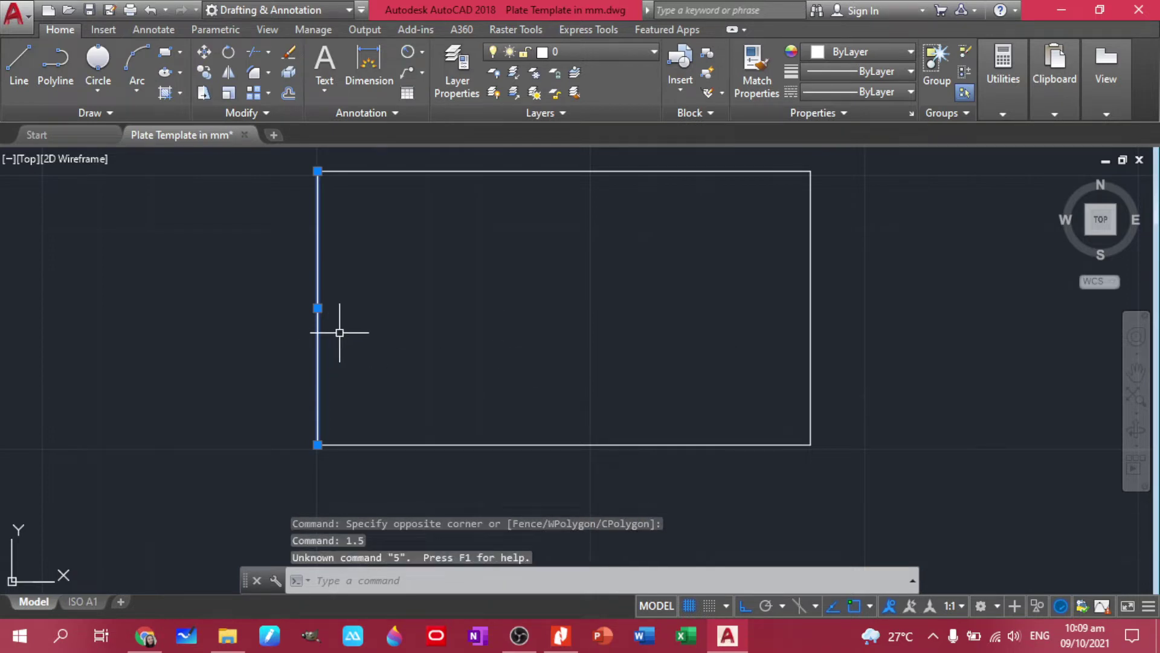
key(Escape)
click(409, 358)
click(258, 299)
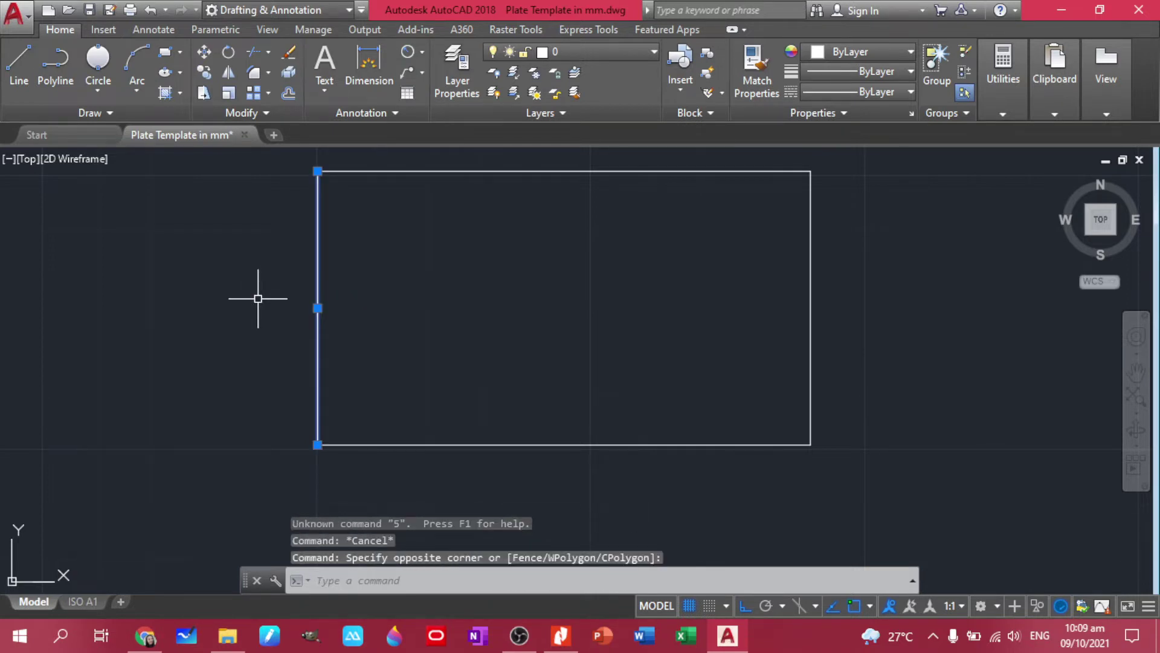
text(OFF)
key(Return)
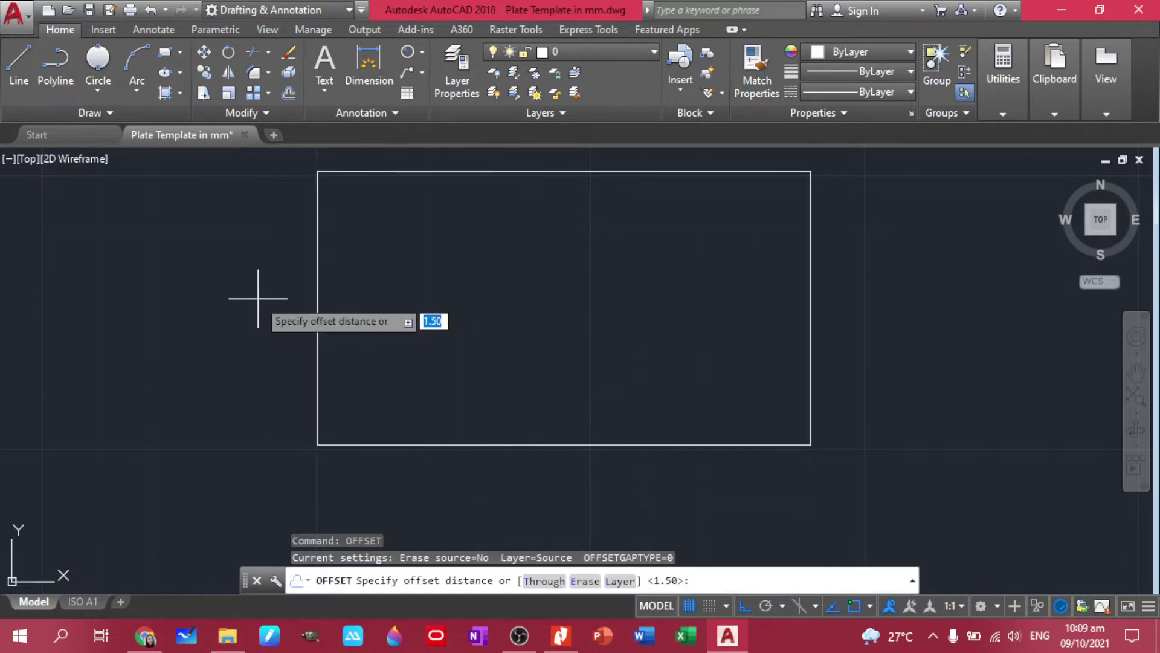
text(1.5)
key(Return)
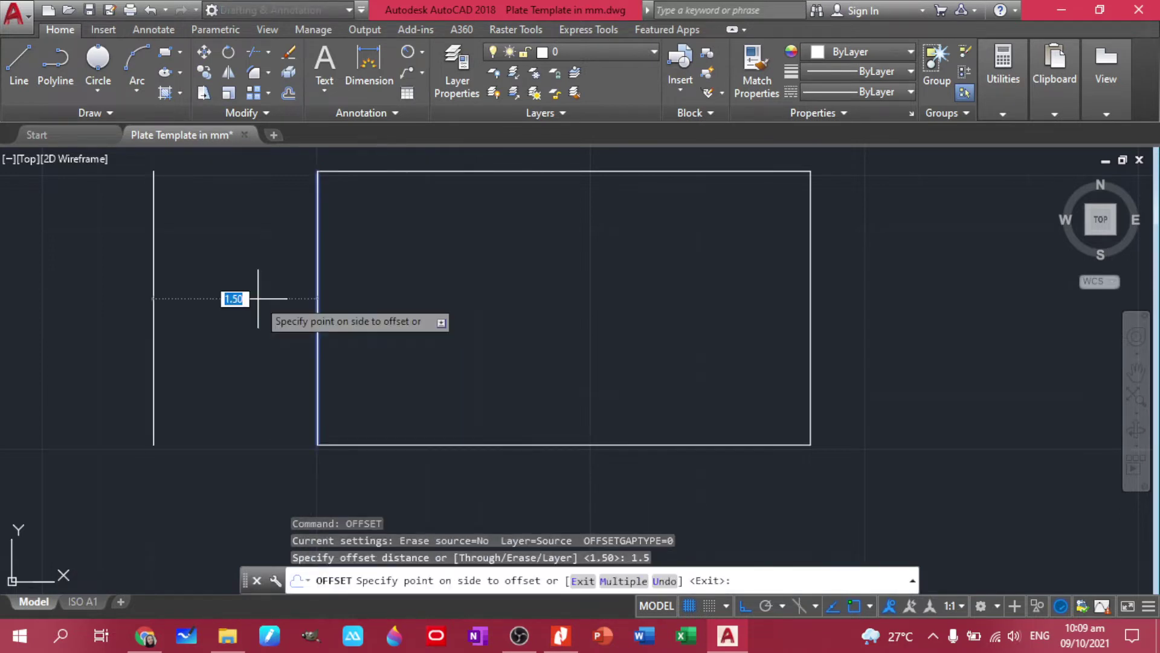
click(478, 260)
click(483, 273)
click(732, 301)
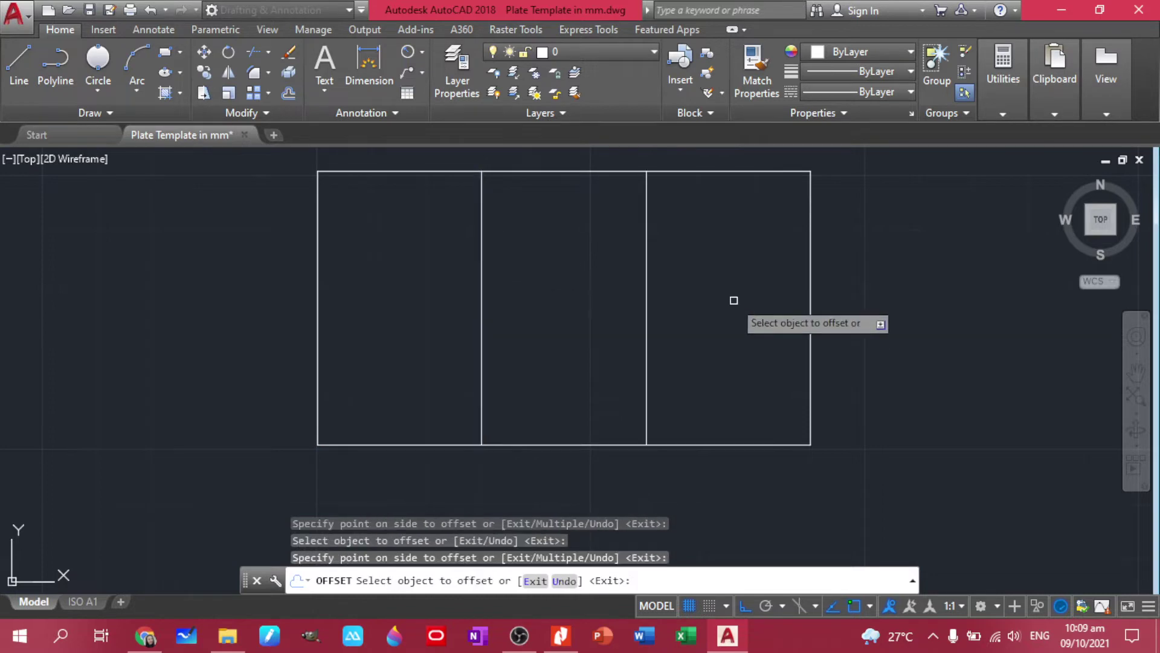
- Offset a line 0.5 above the bottom edge and delete the stray extra middle line
click(681, 448)
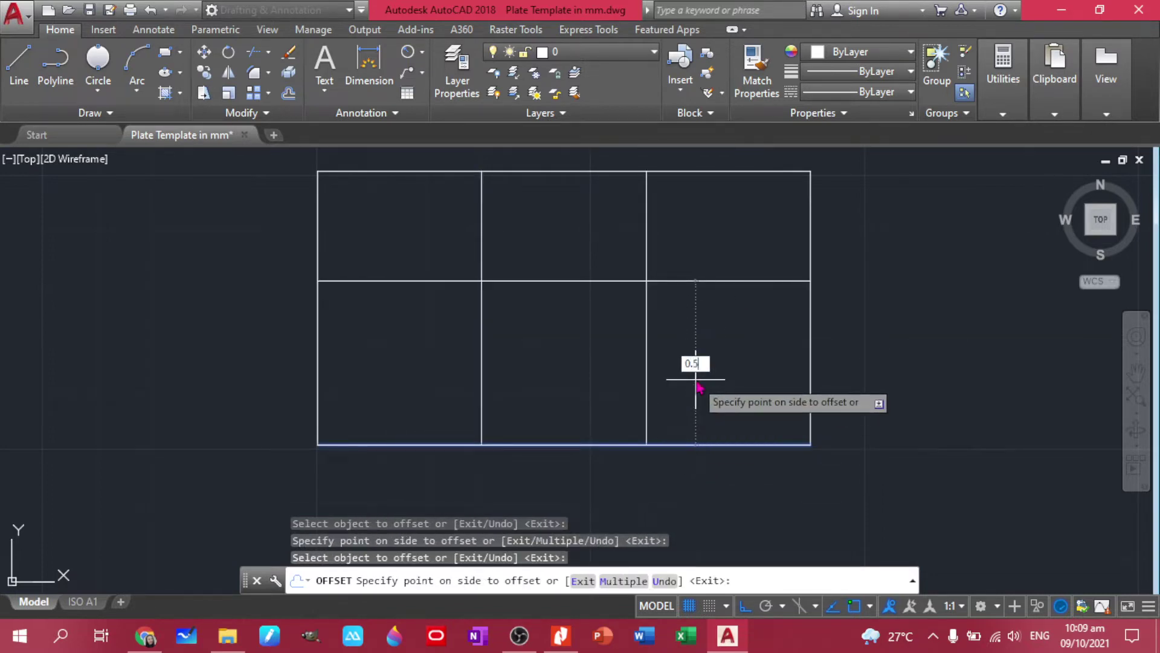
text(0.5)
key(Return)
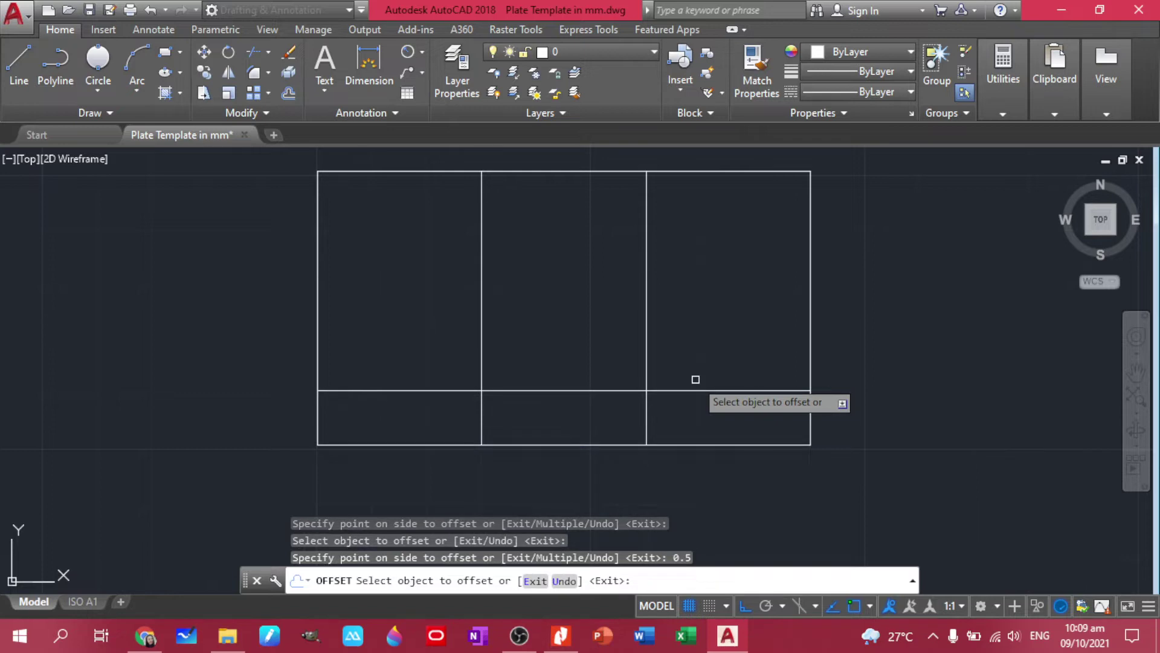
click(724, 171)
click(718, 241)
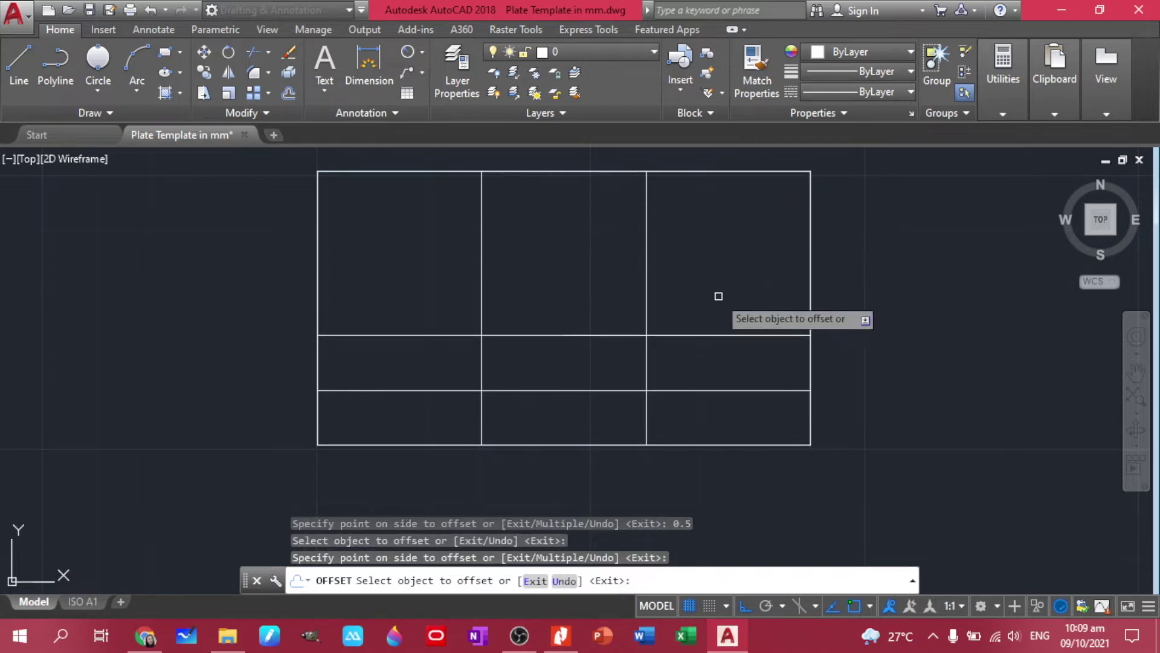
key(Escape)
click(712, 333)
key(Delete)
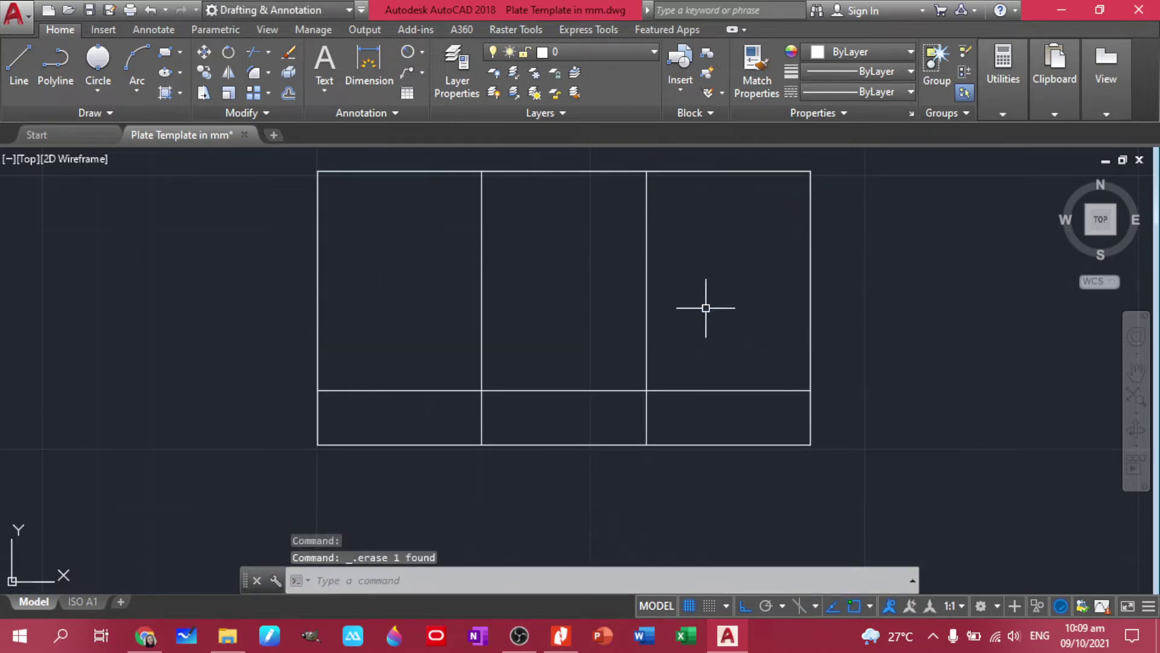
- Offset the top edge 0.5 downward
click(713, 219)
click(687, 156)
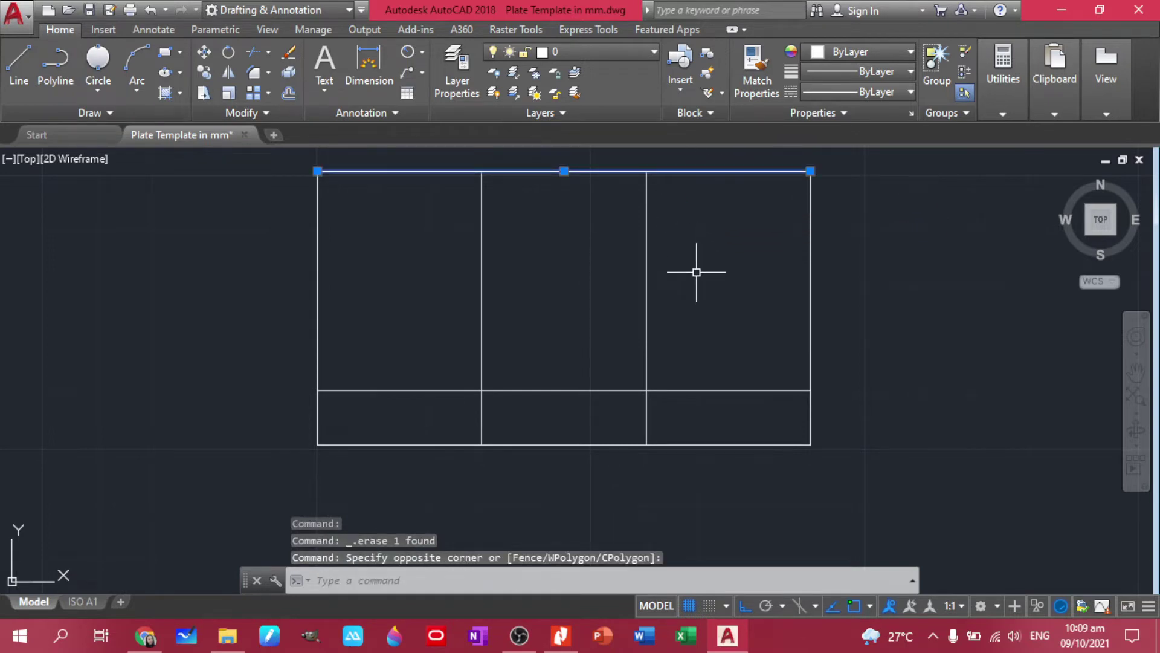
text(o)
key(Return)
key(Return)
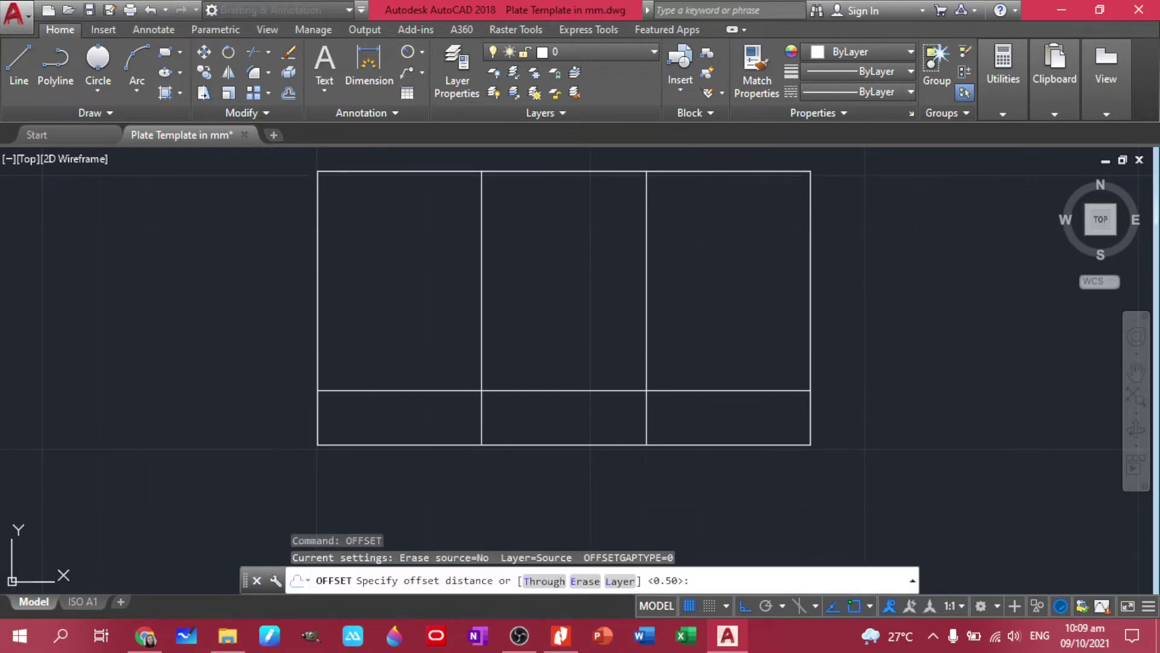
click(694, 272)
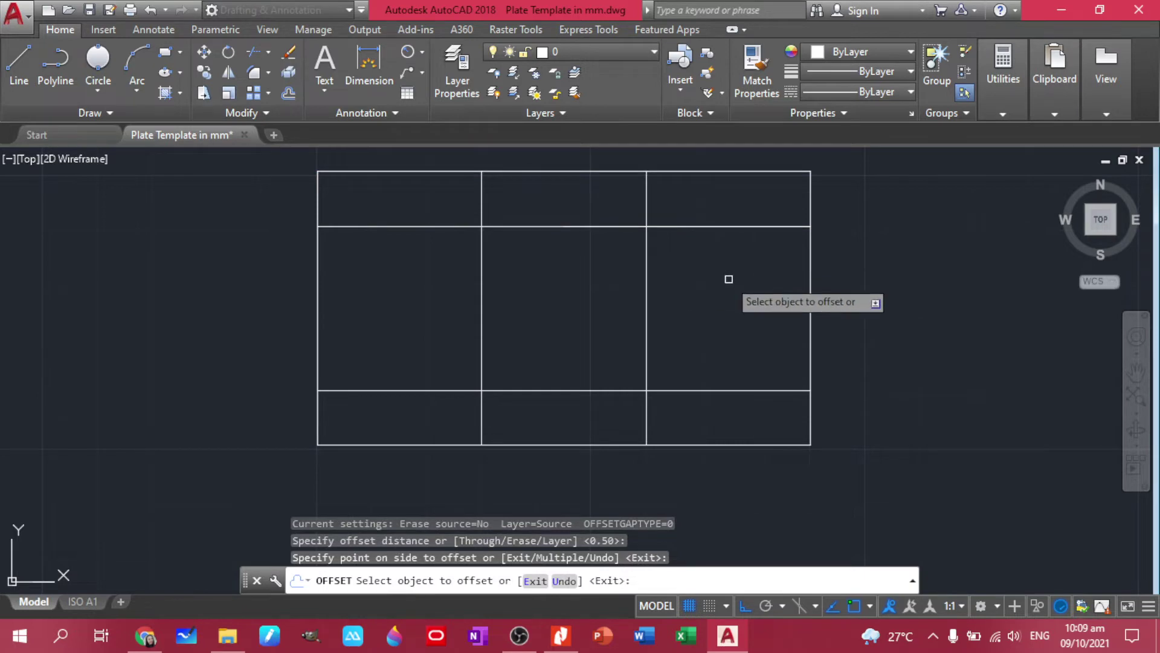
key(Escape)
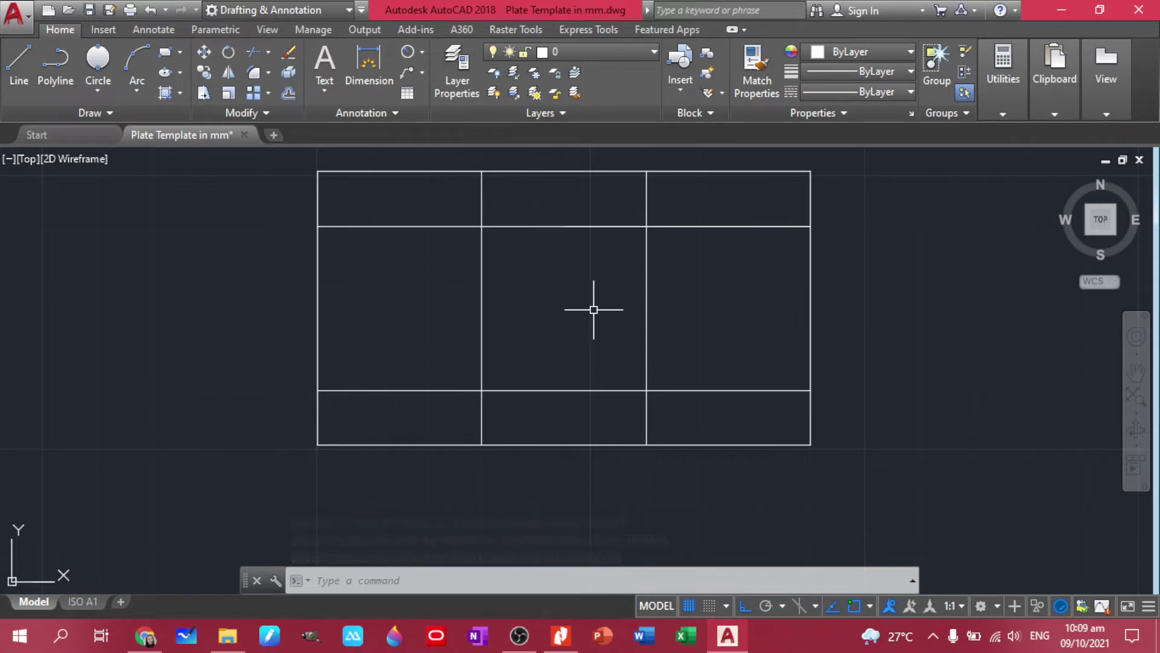
- Trim the bottom edge away beneath the centre notch
text(tr)
key(Return)
key(Return)
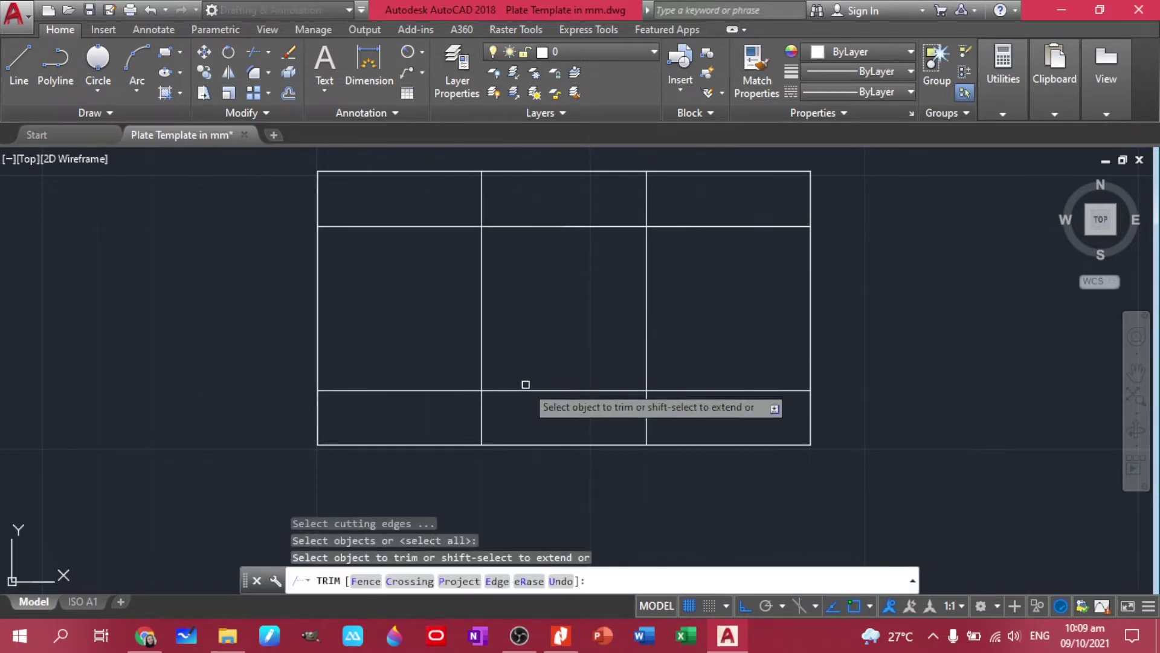
click(543, 445)
click(548, 446)
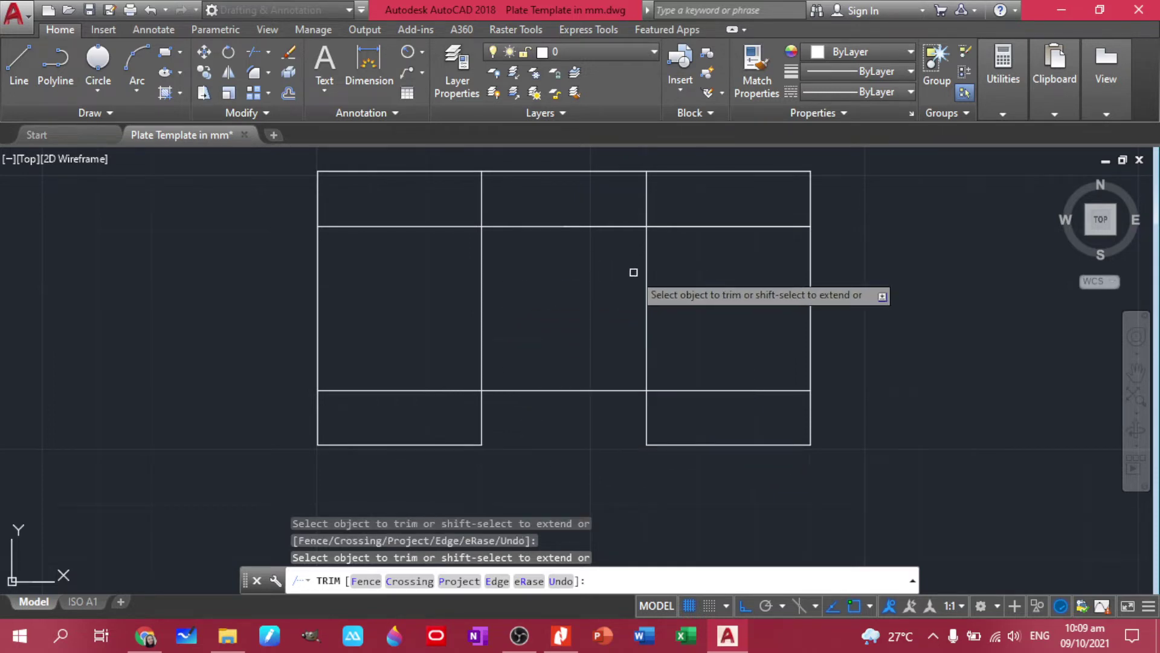
click(688, 271)
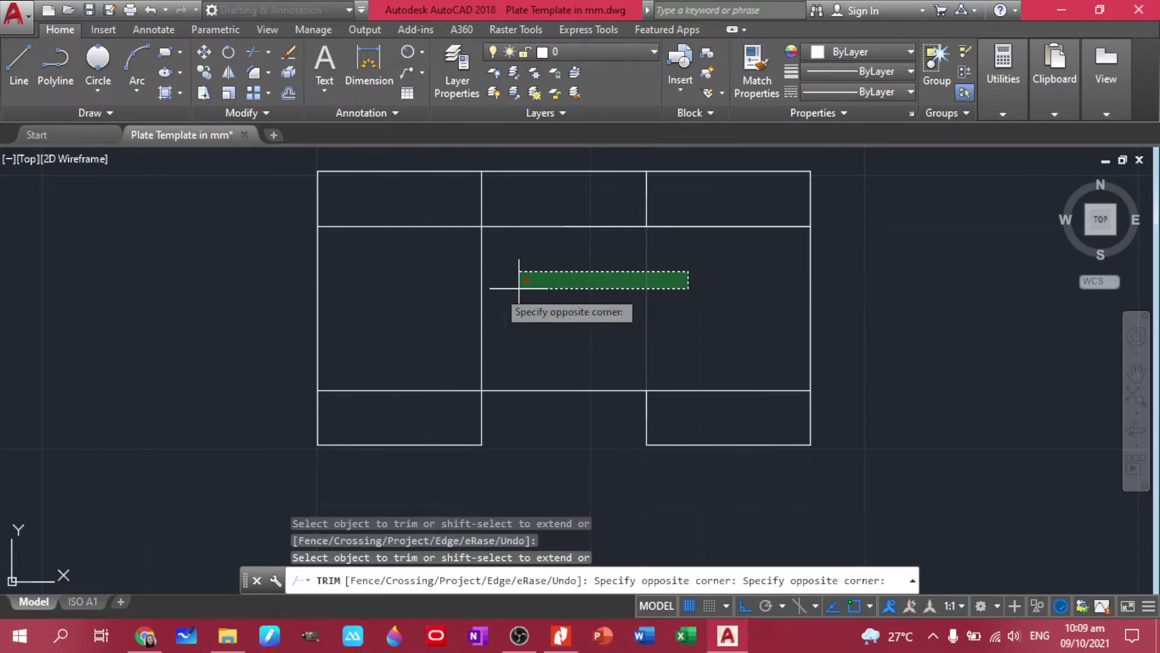
key(Escape)
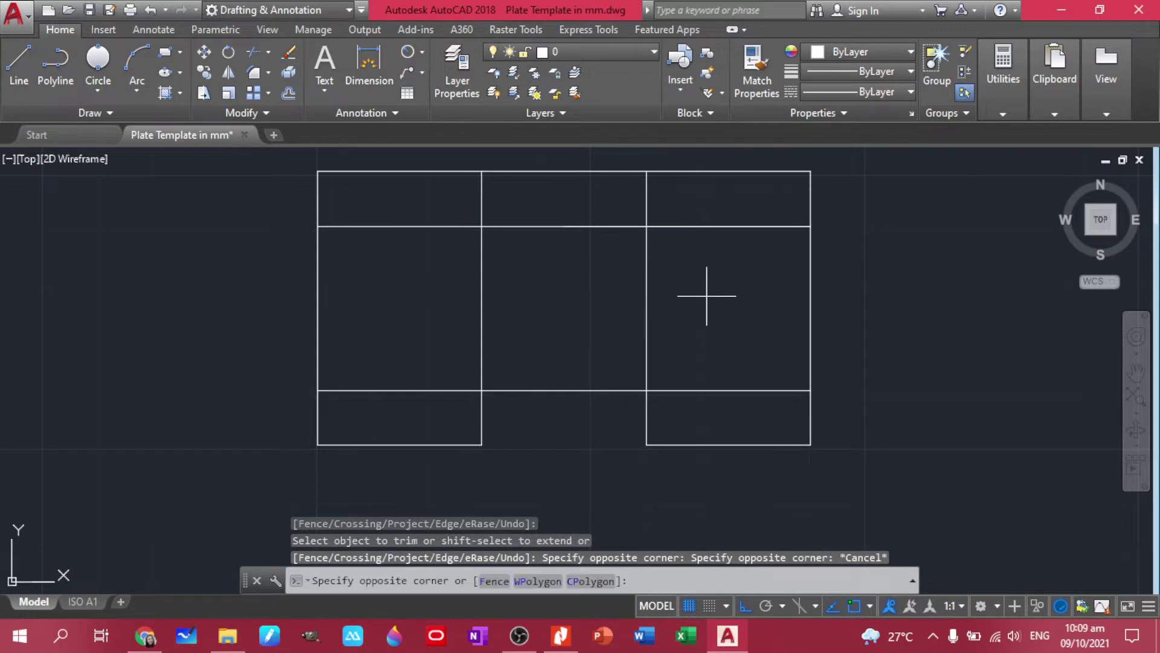
click(703, 293)
click(329, 285)
key(Escape)
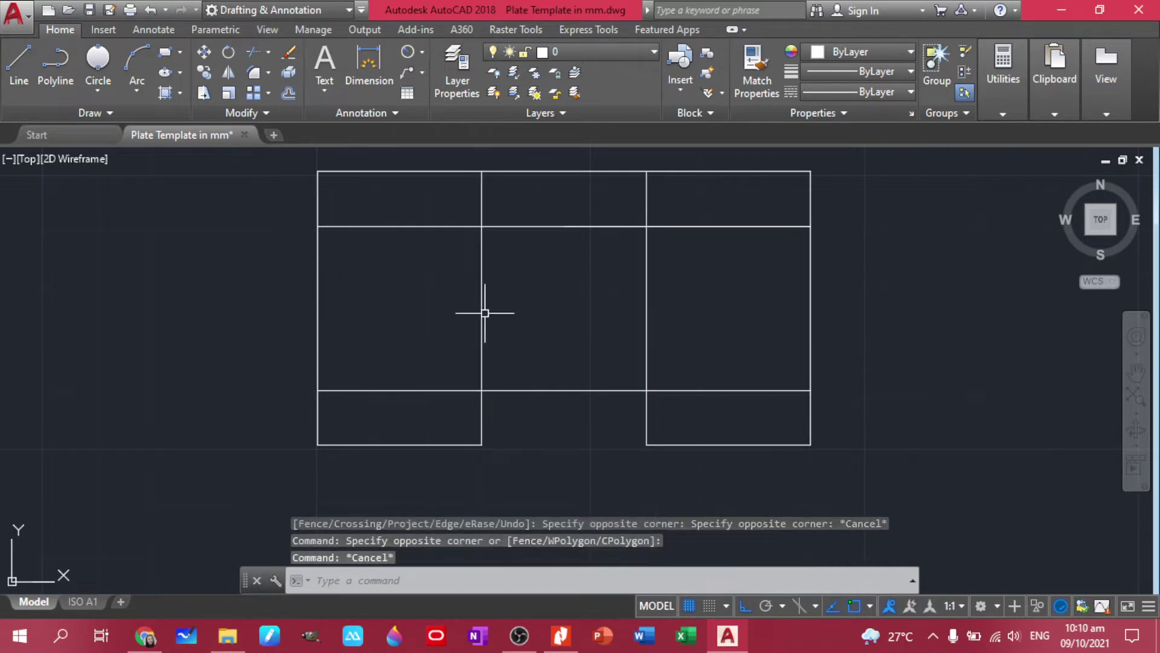
- Trim the middle-row vertical lines and delete the two top-row verticals
text(T)
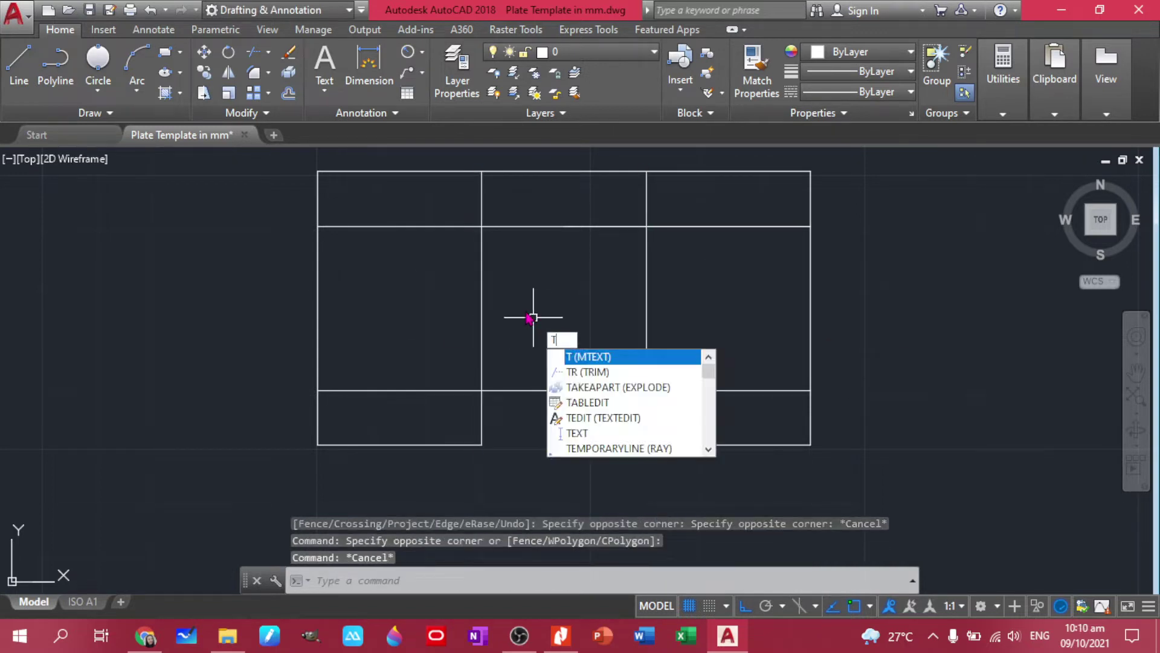
text(R)
key(Return)
click(713, 301)
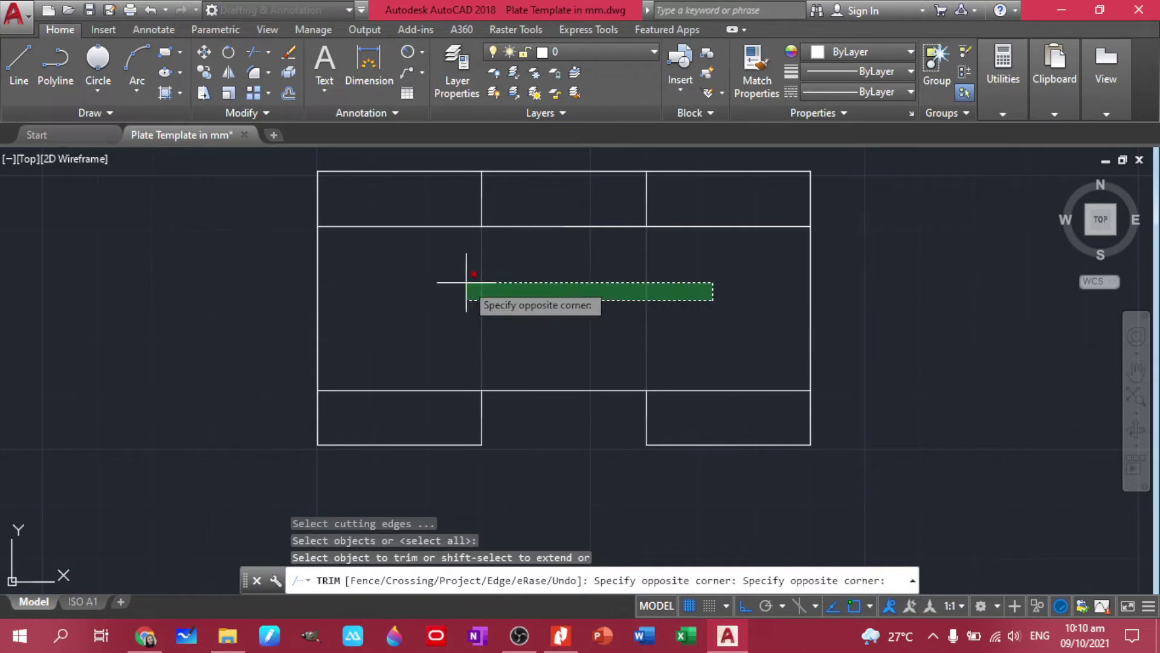
click(466, 280)
click(663, 205)
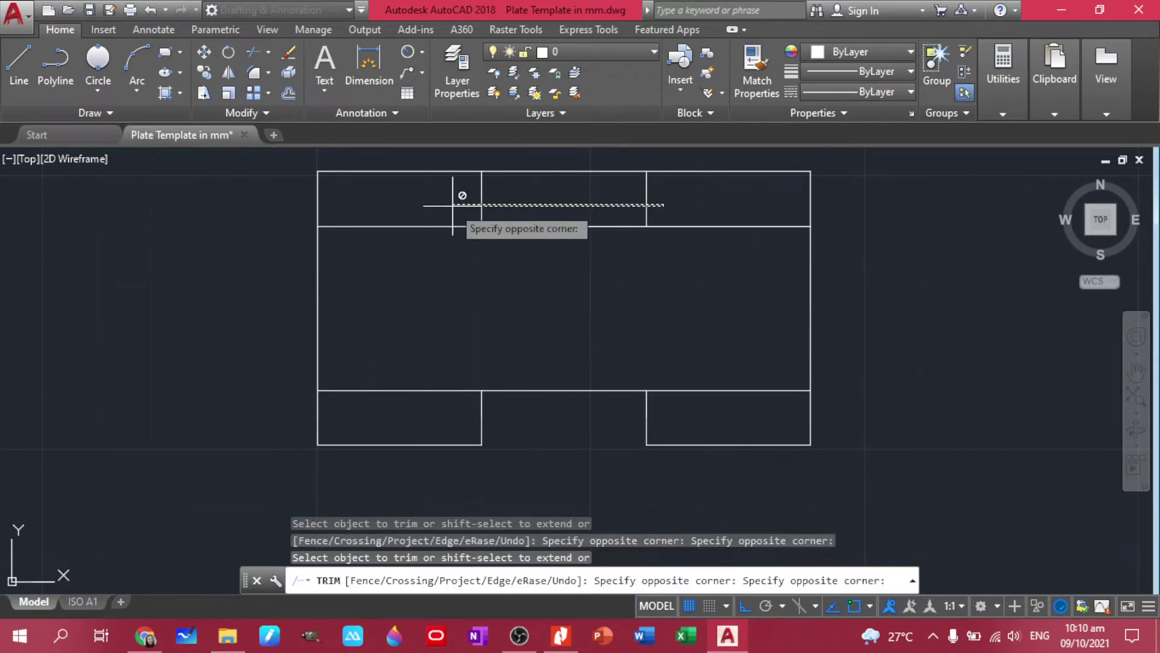
click(462, 189)
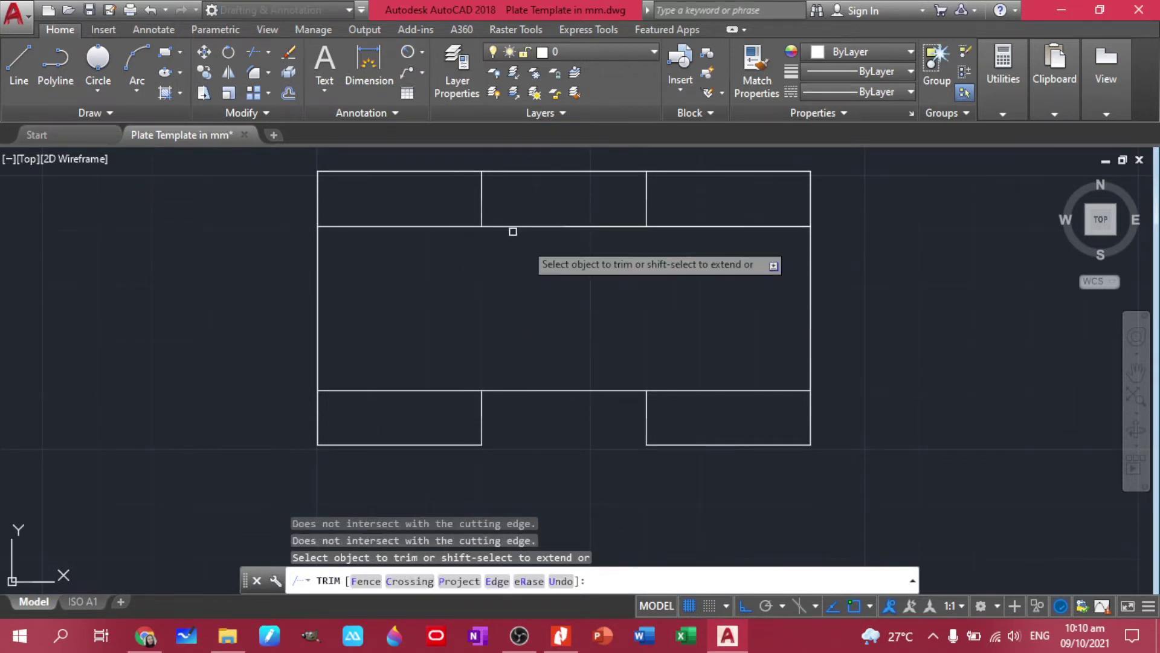
click(491, 190)
key(Escape)
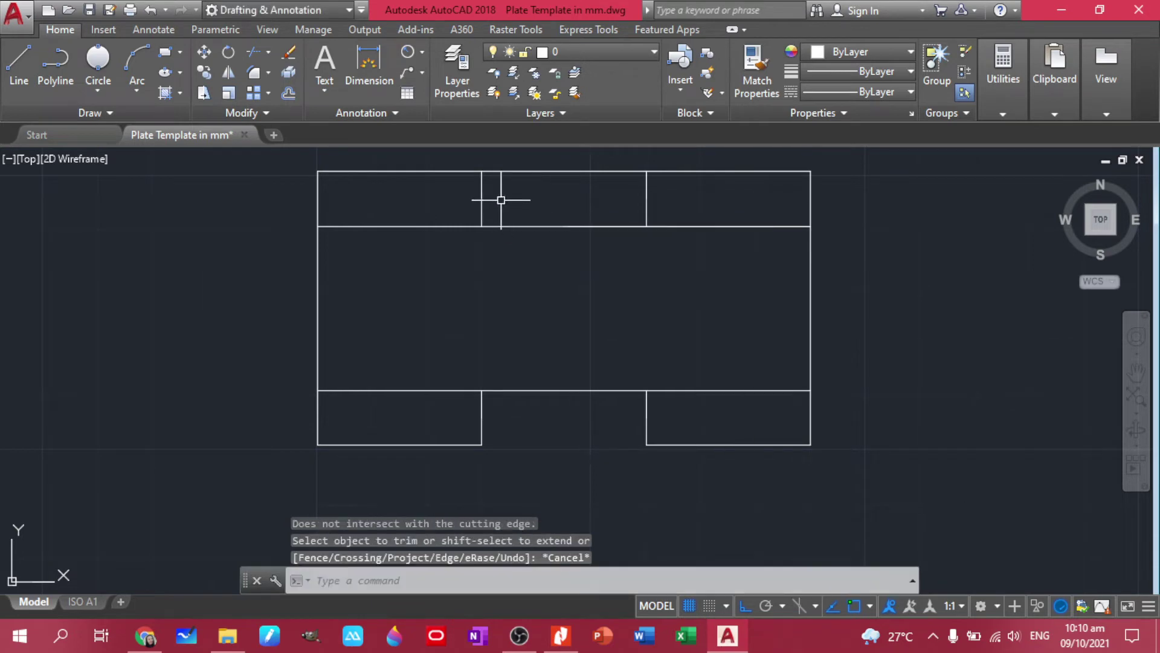
click(664, 207)
click(457, 194)
key(Delete)
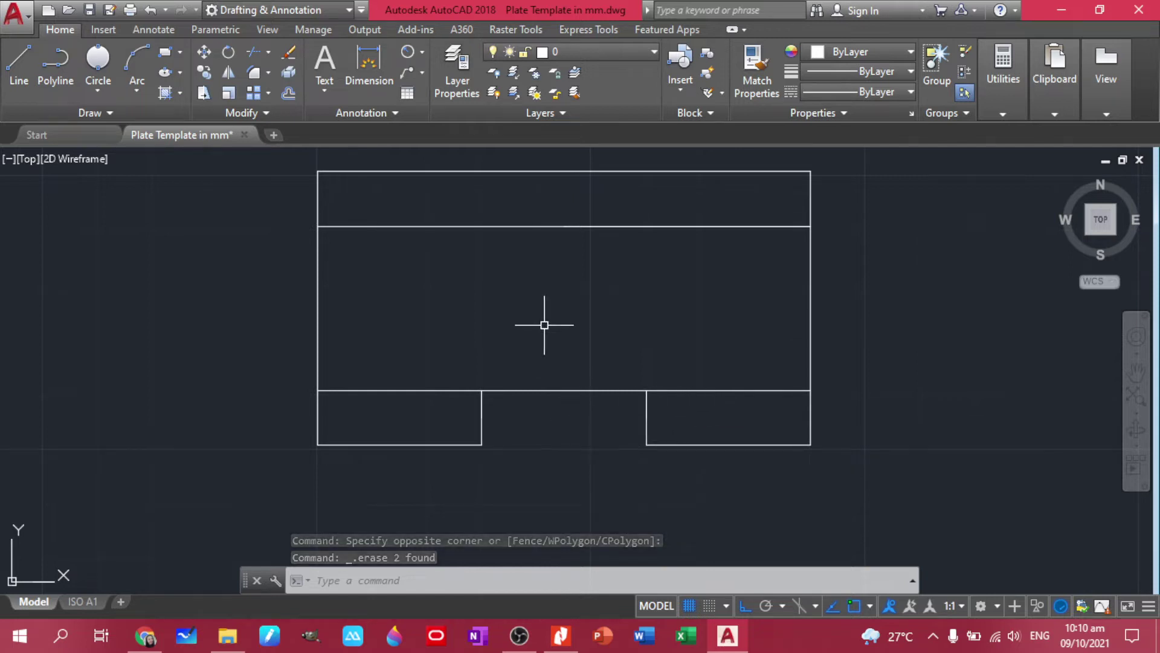
- Trim the bottom-row line's outer pieces to leave the notch top, then show the Exercise 8 PDF
text(tr)
key(Return)
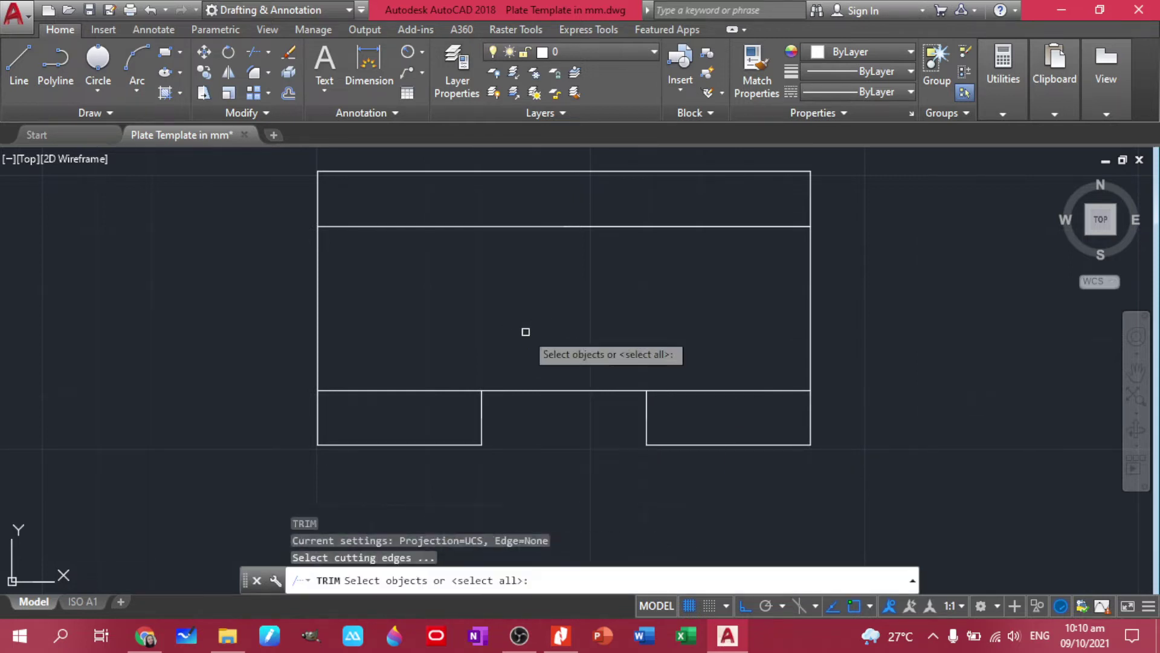
key(Return)
drag(758, 404, 725, 356)
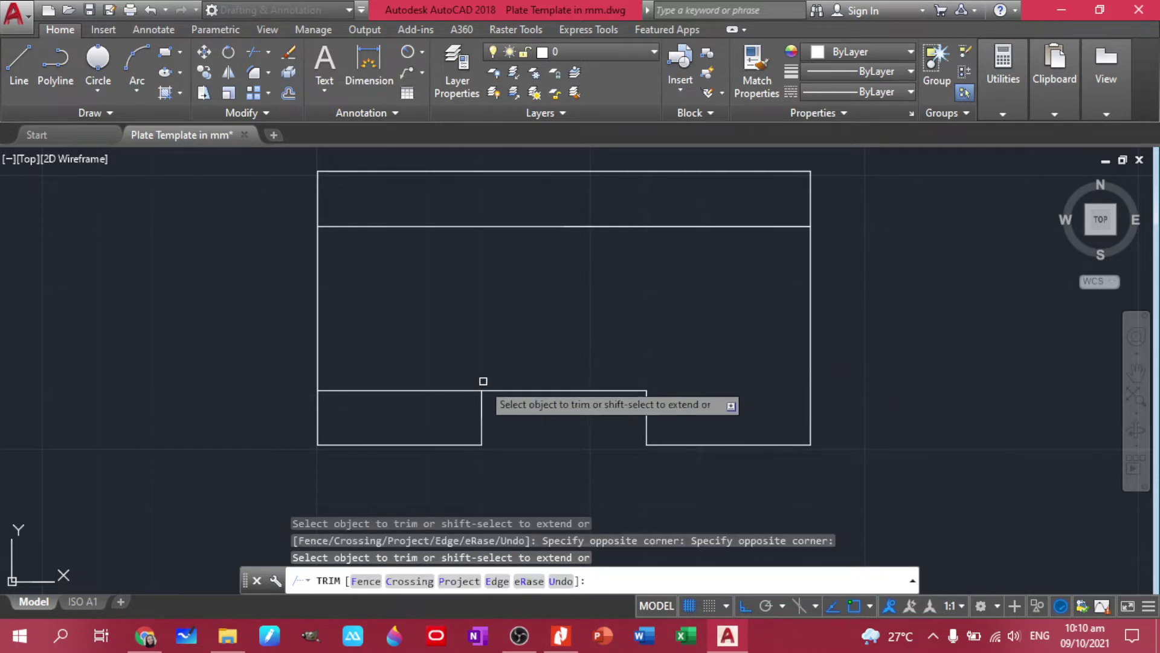
click(451, 405)
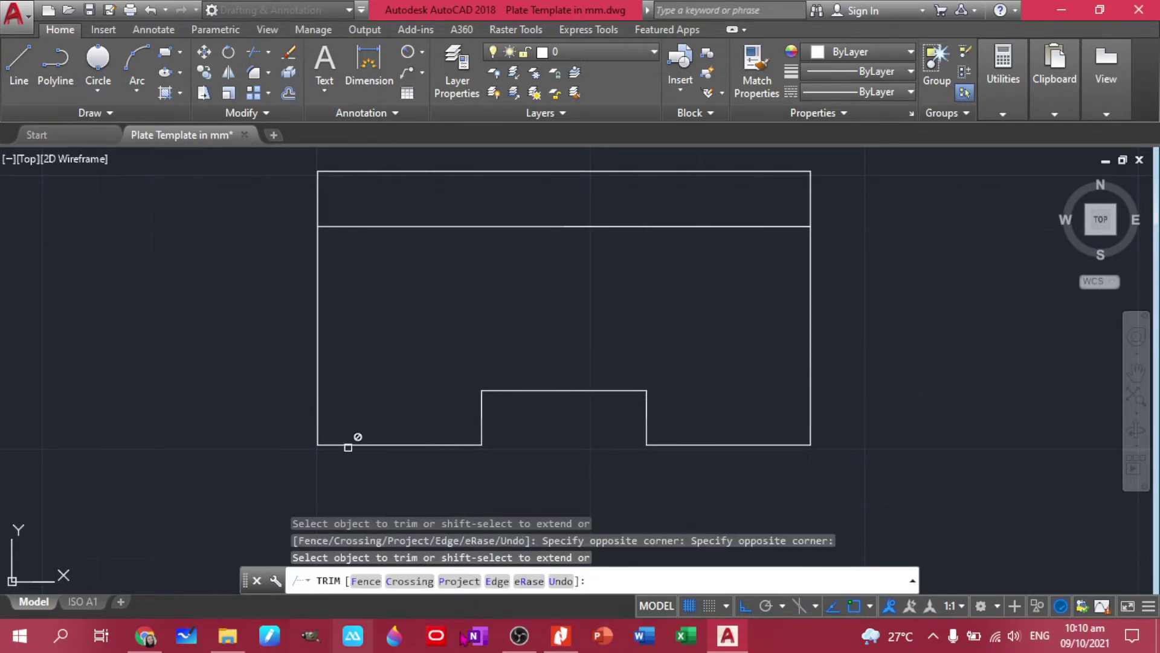
click(553, 632)
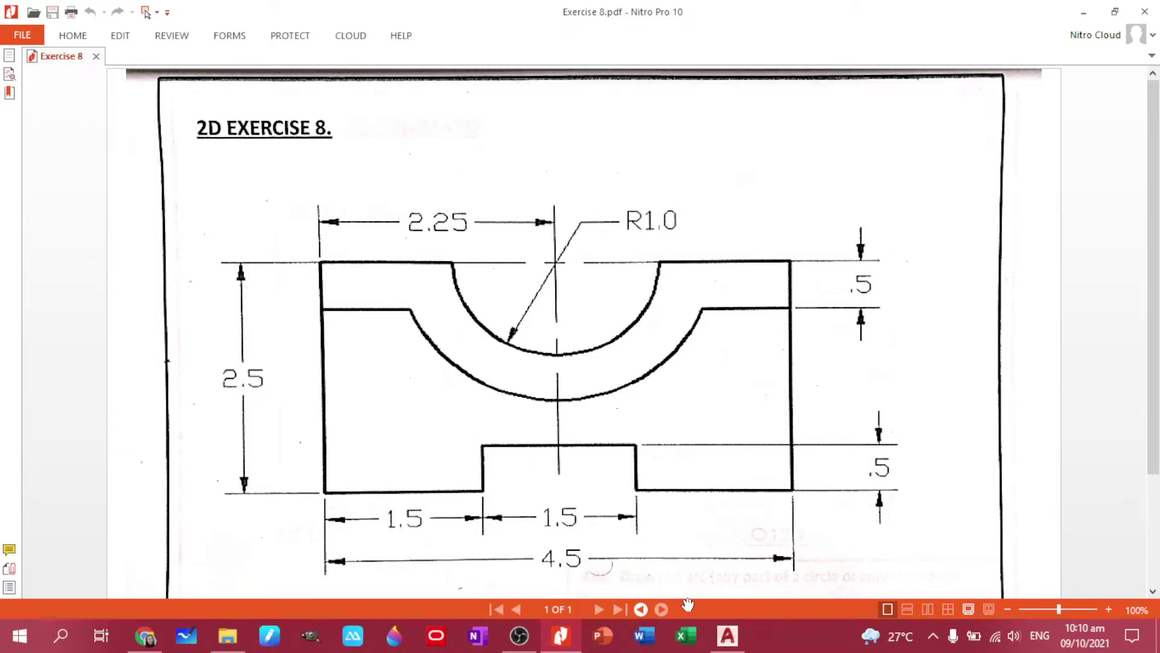
- Go back from the Exercise 8 PDF to the AutoCAD drawing
click(728, 636)
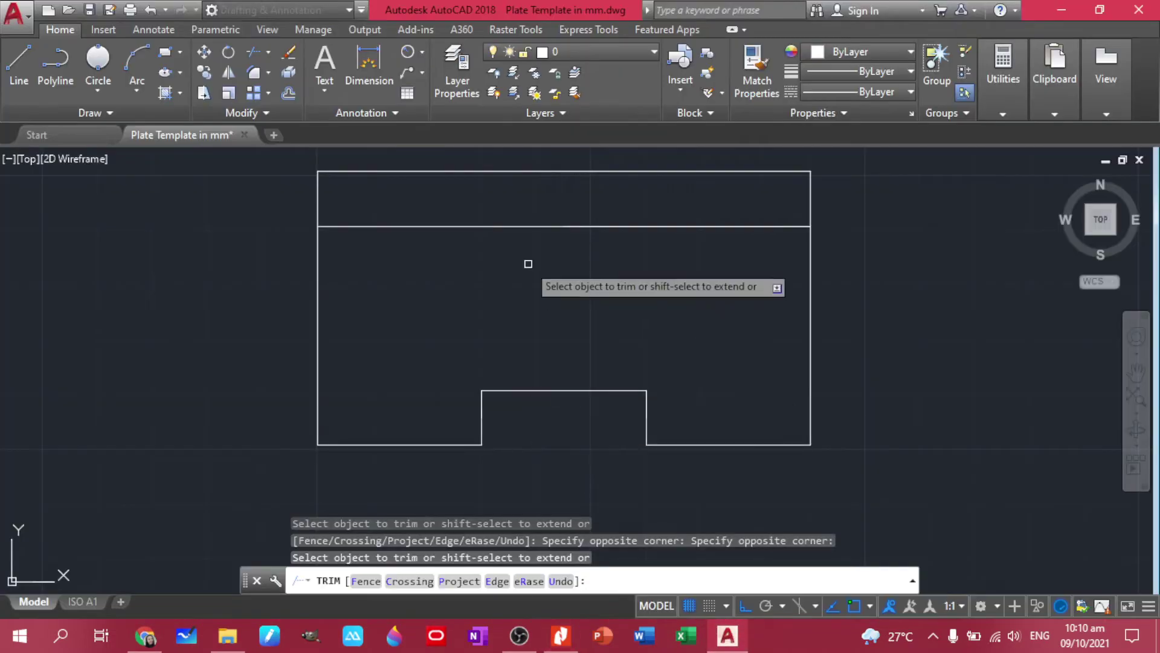
- Offset the left edge 2.25 as a trial centre line, then delete it
middle_drag(543, 274, 541, 301)
key(Escape)
key(Escape)
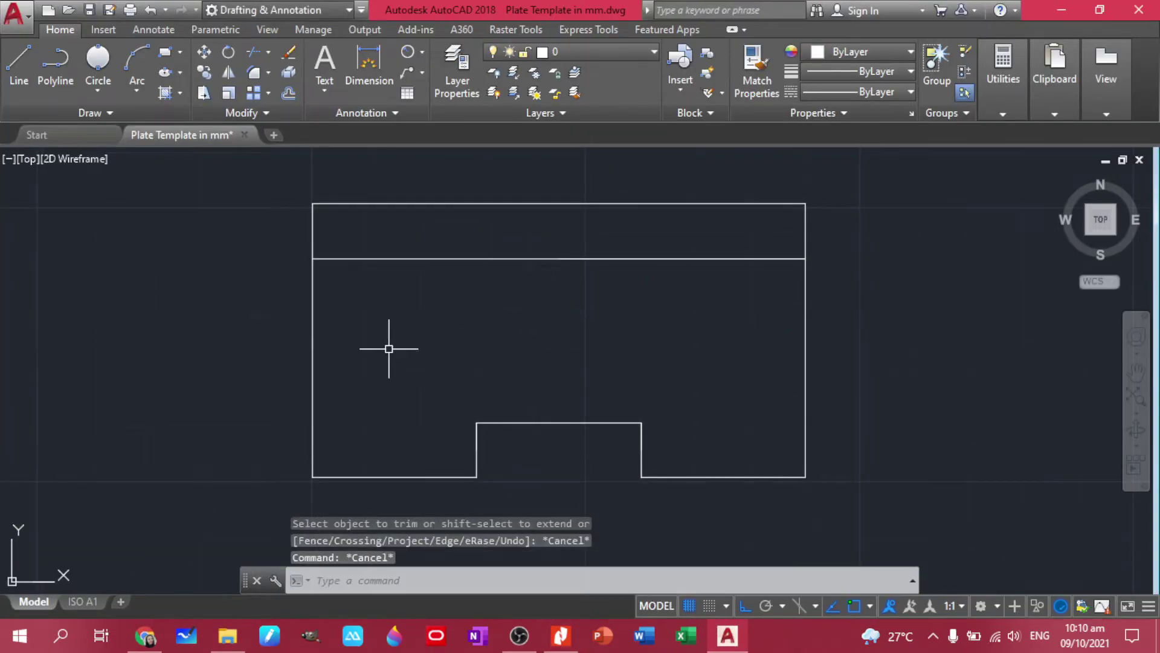
click(390, 342)
click(269, 334)
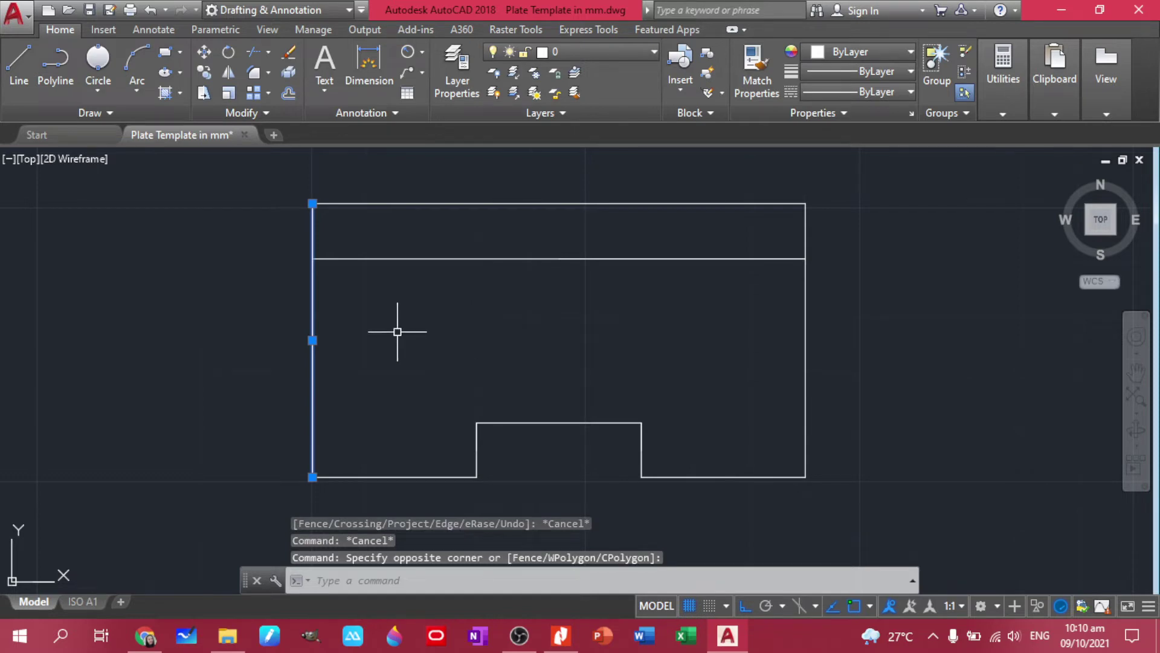
text(OFFSET)
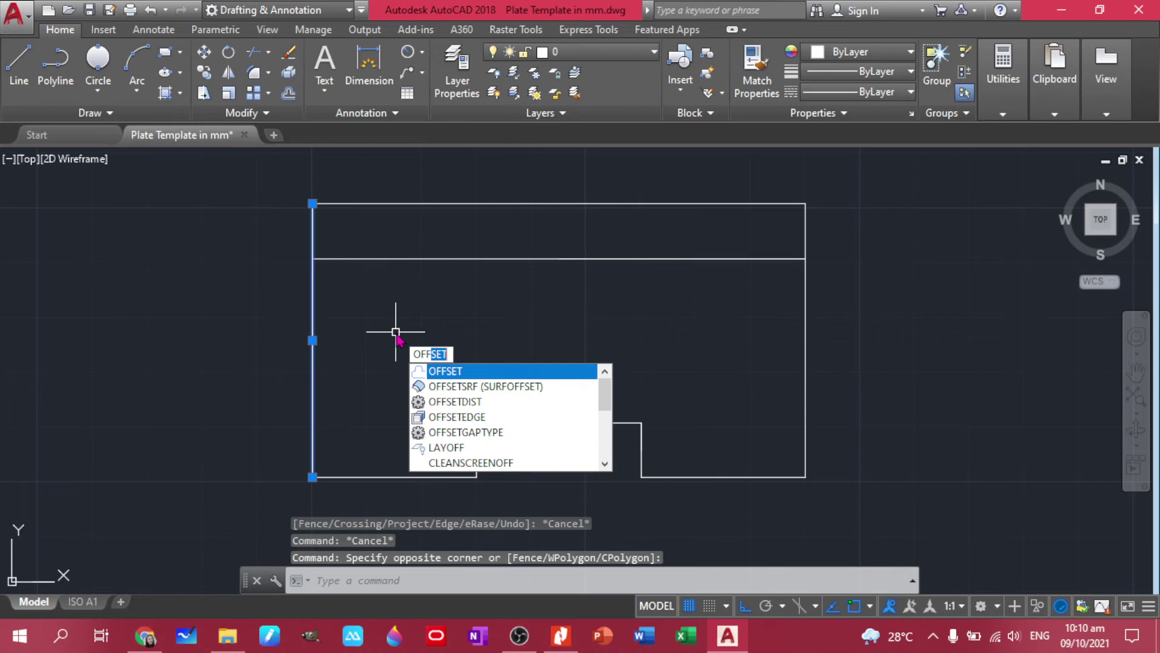
key(Return)
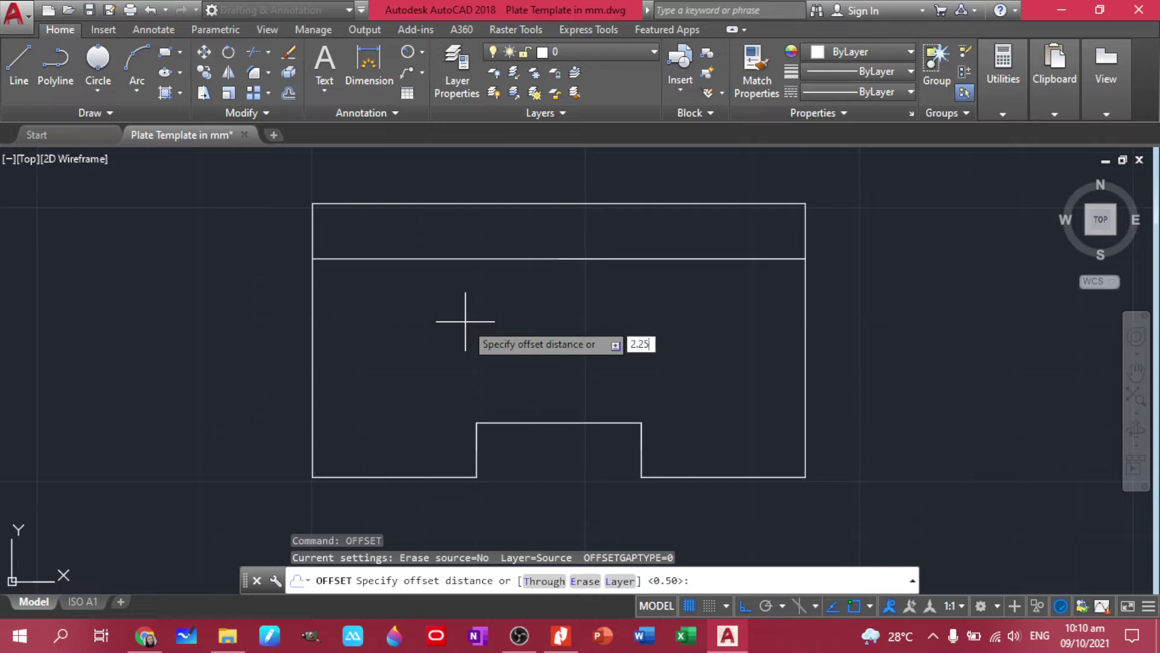
key(Return)
click(312, 321)
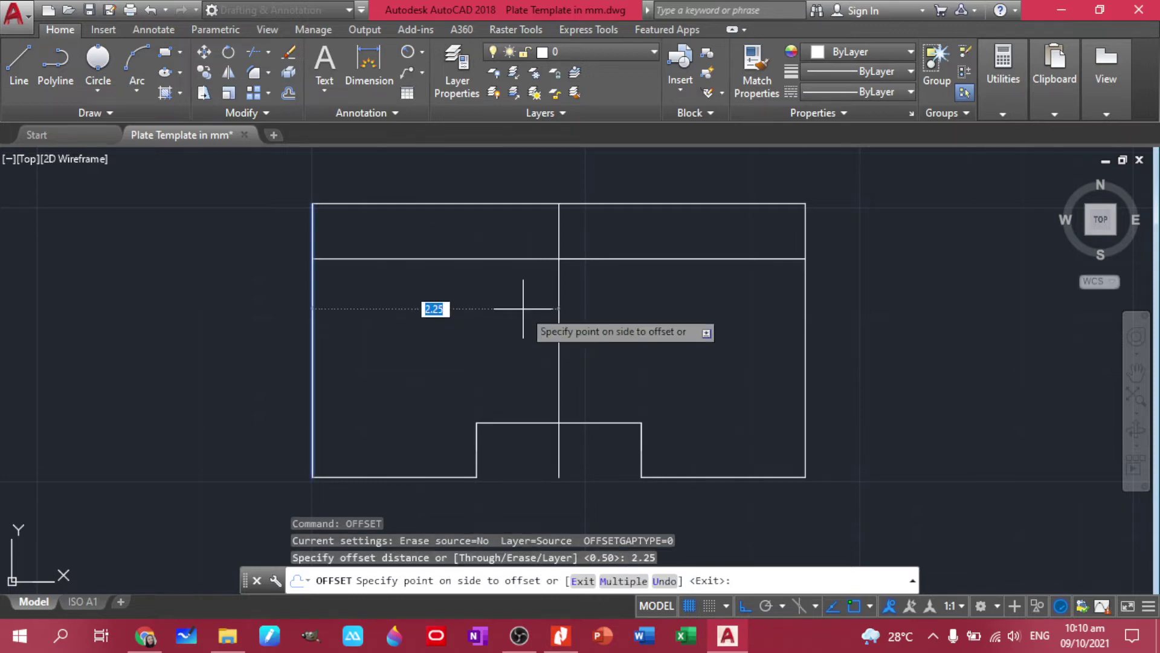
click(525, 305)
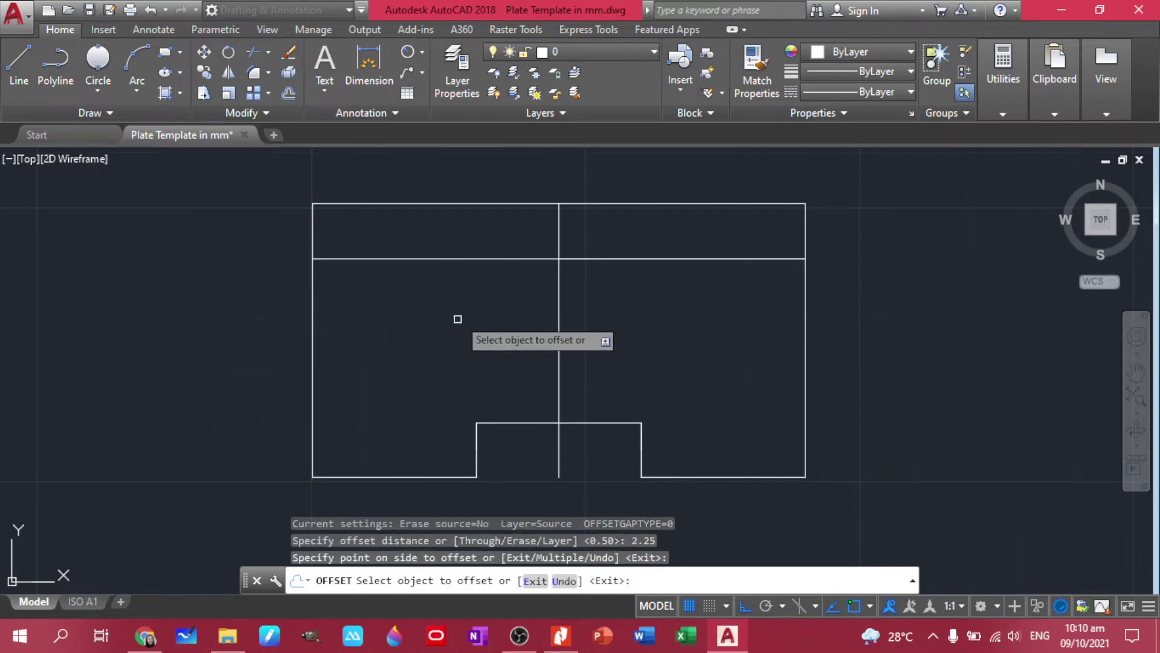
key(Escape)
click(626, 323)
click(469, 294)
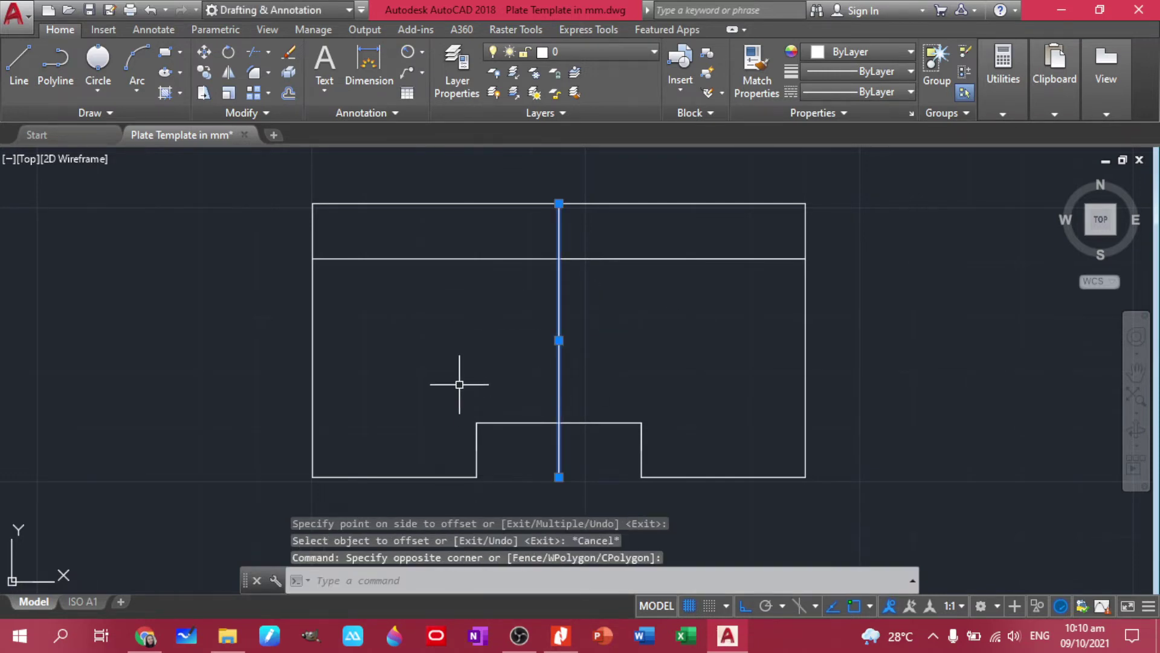
key(Delete)
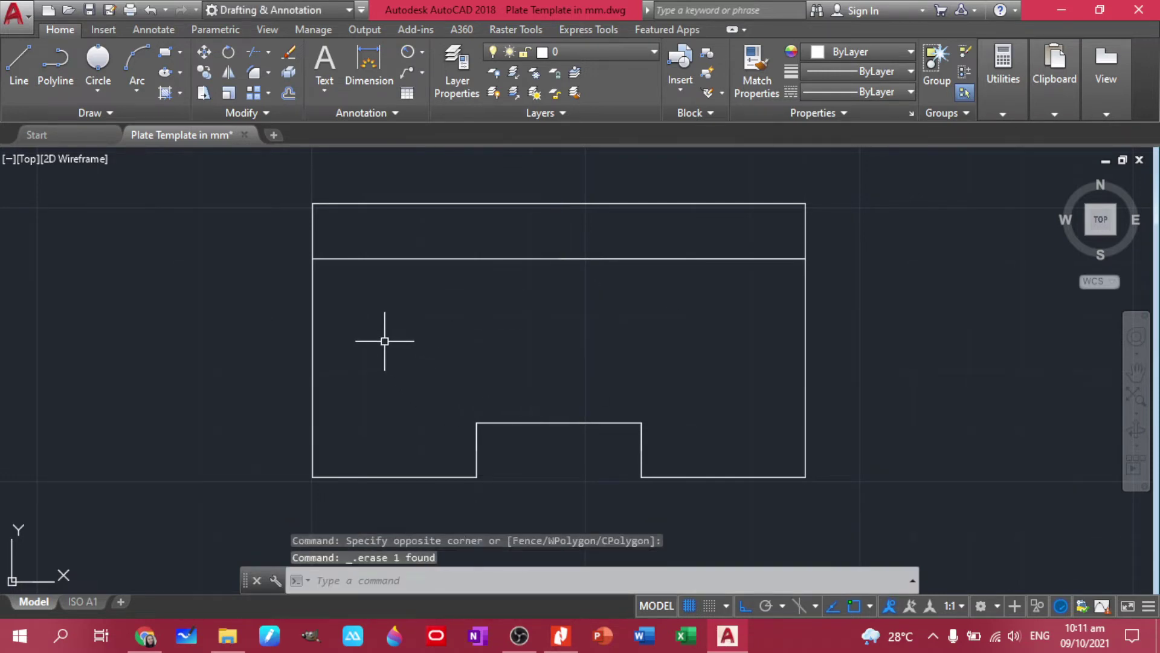
- Copy the left edge from the top-left corner to the top edge's midpoint
click(255, 199)
click(406, 480)
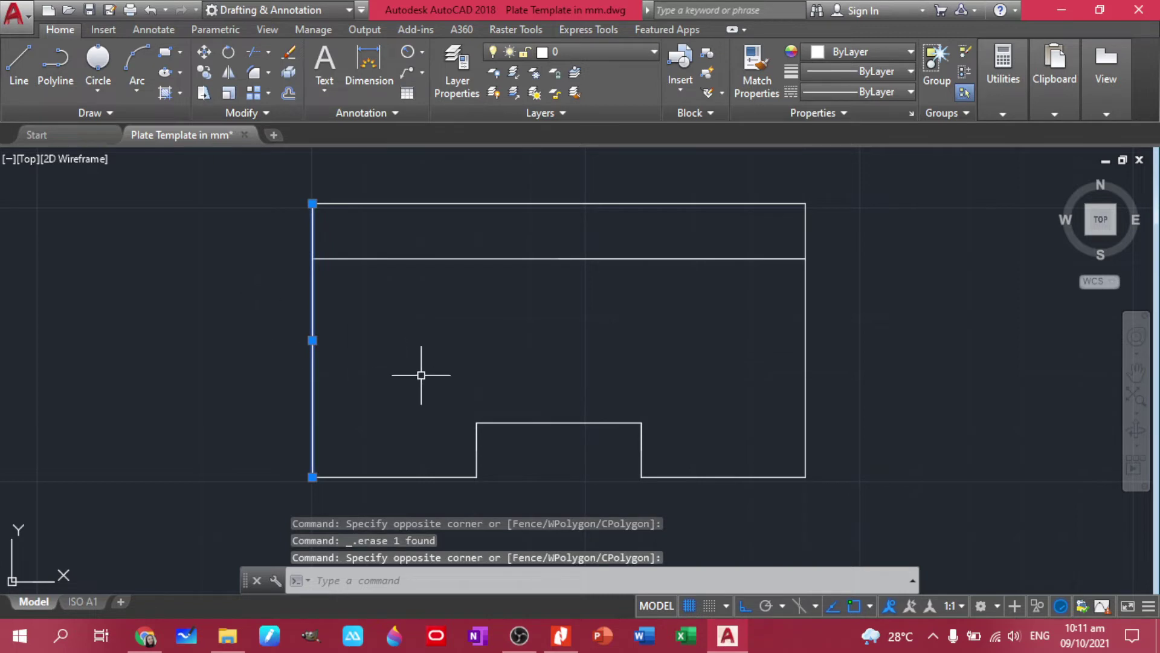
text(CP)
key(Return)
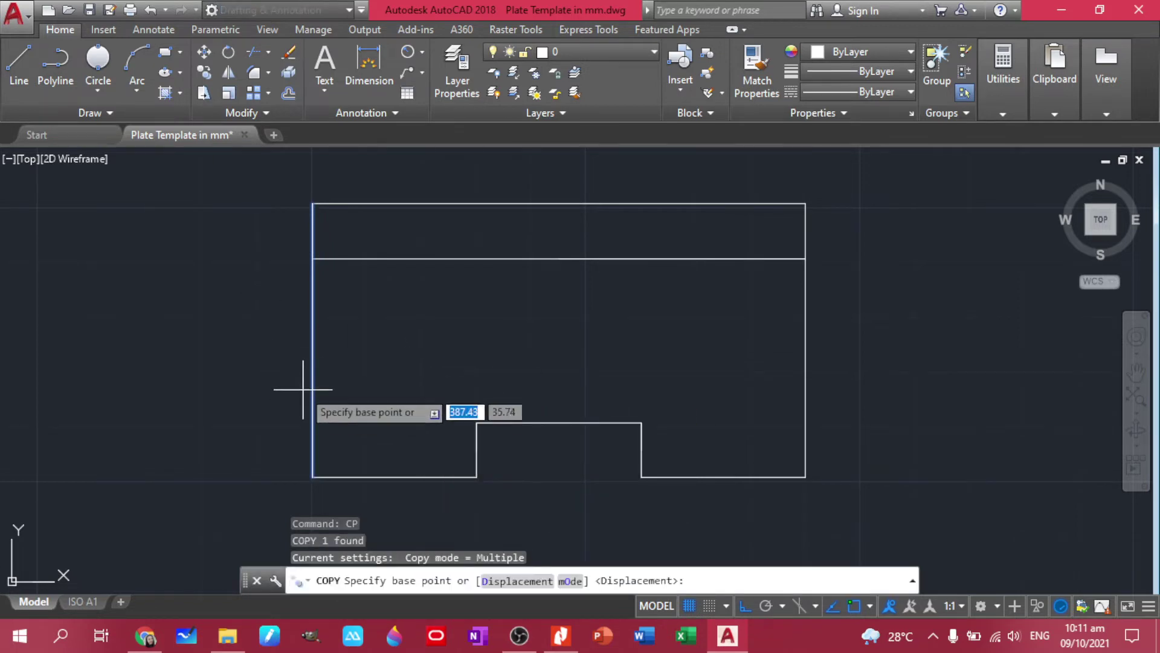
click(312, 203)
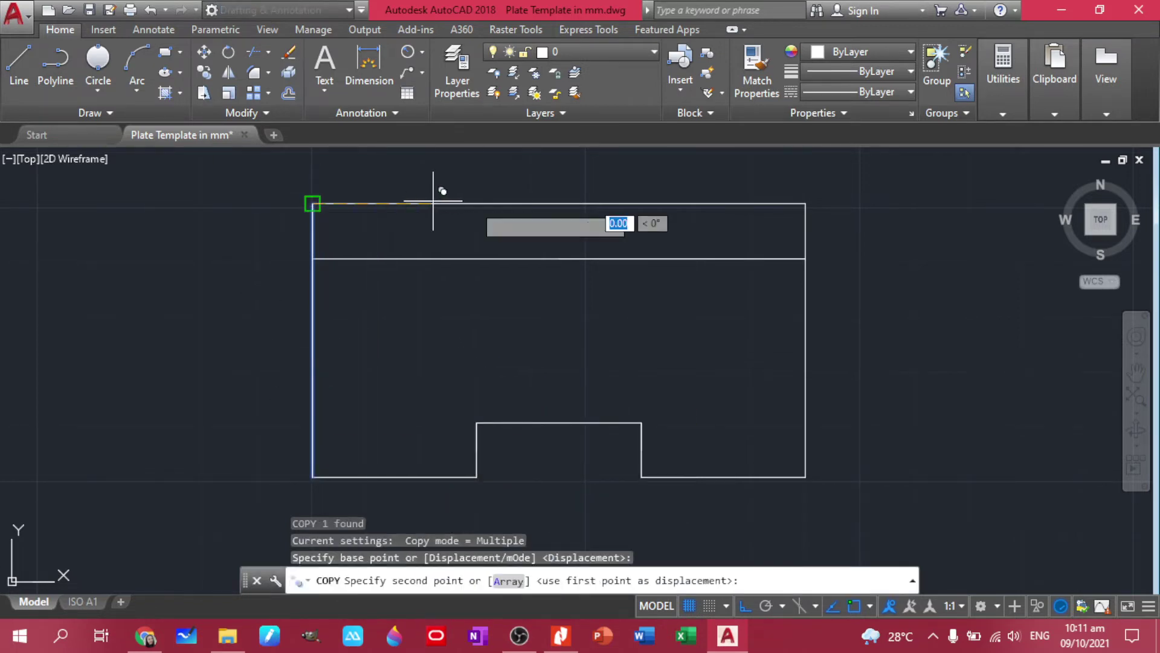
click(563, 196)
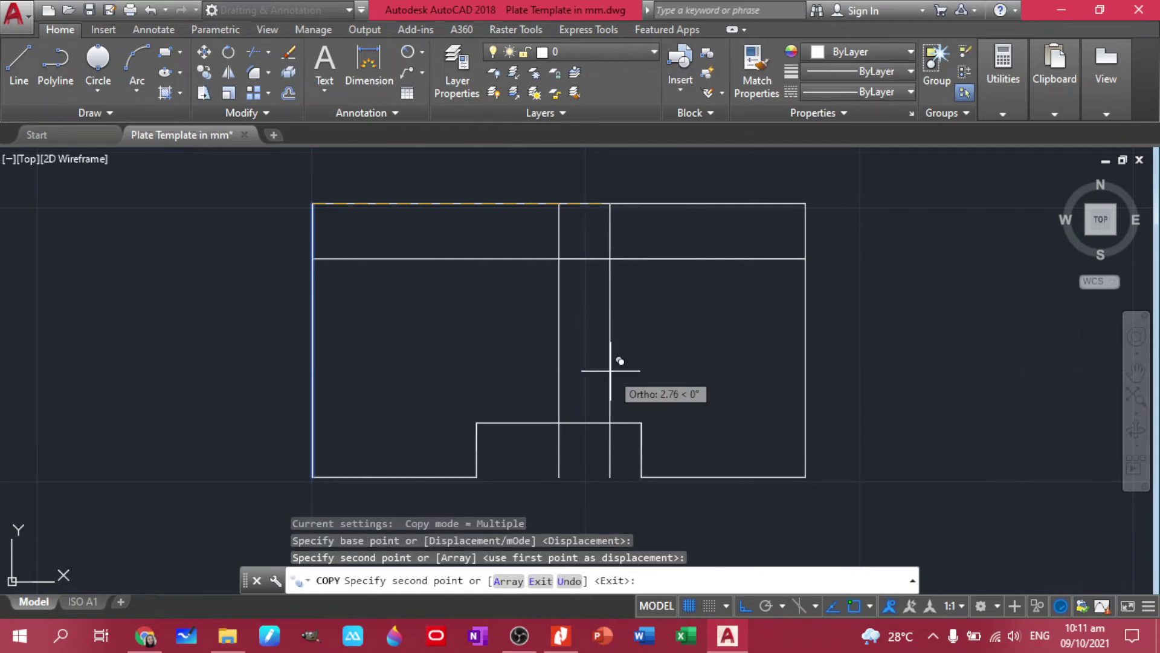
key(Escape)
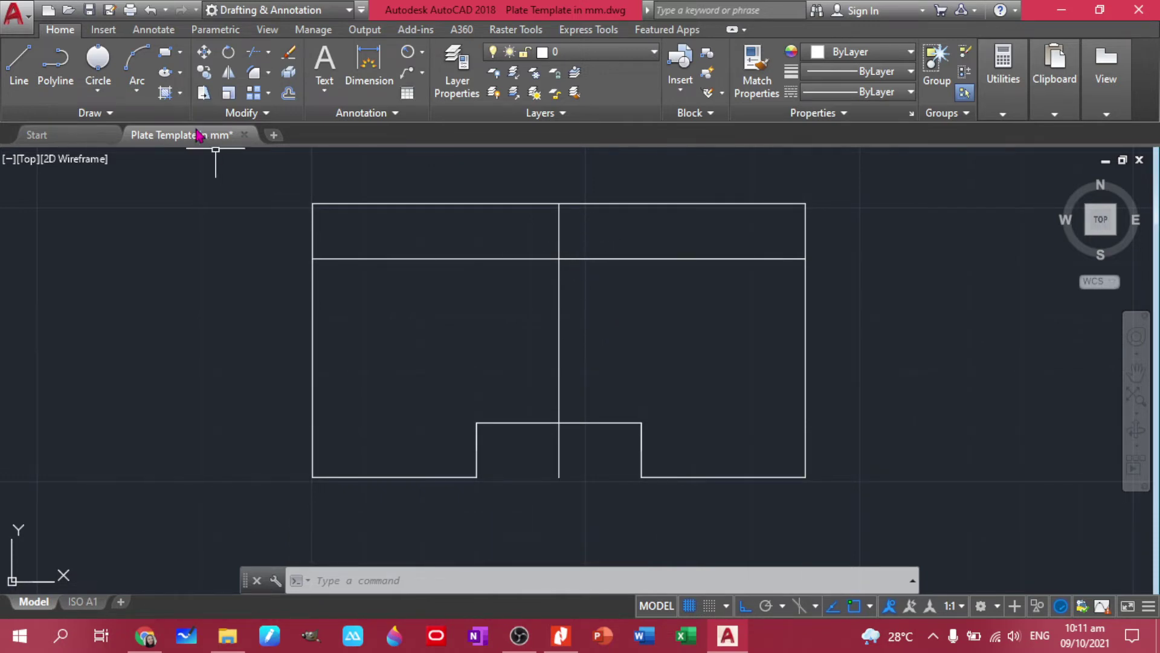
- Draw a radius 1 circle centred on the top edge's midpoint
click(91, 98)
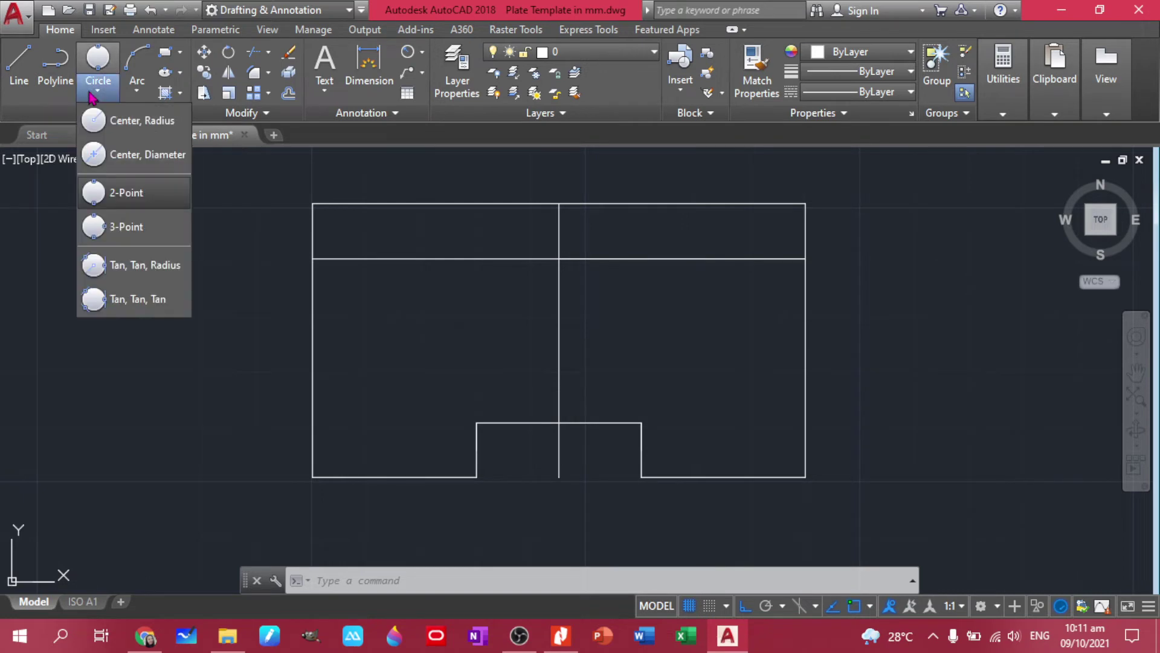
click(142, 122)
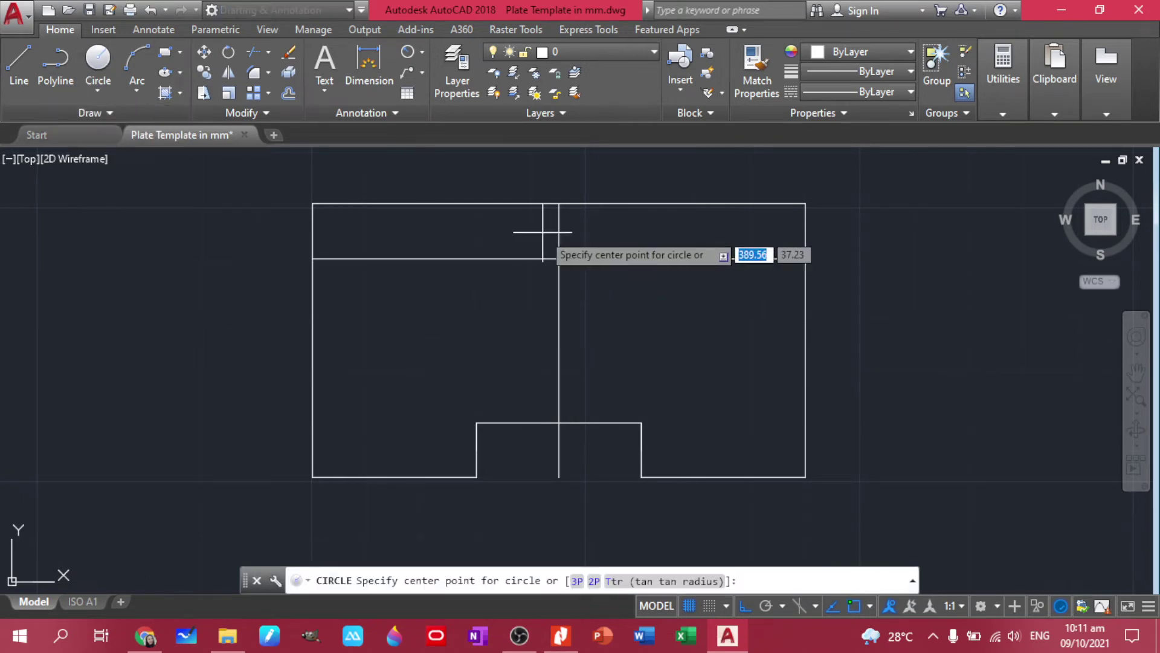
click(559, 204)
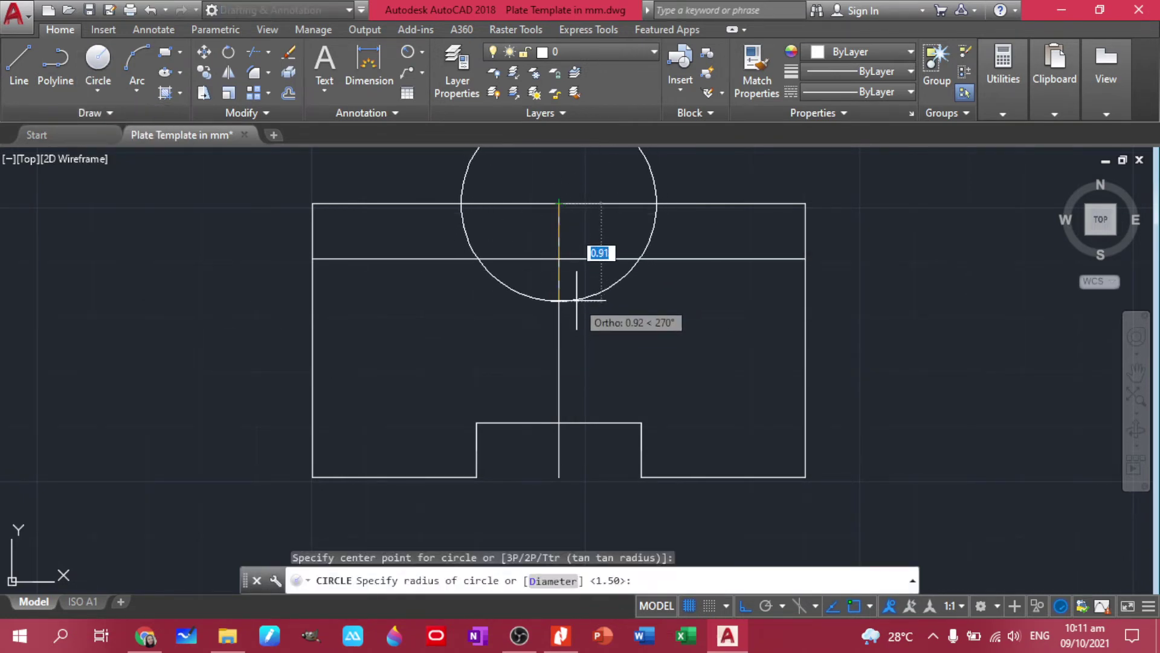
middle_drag(576, 298, 590, 398)
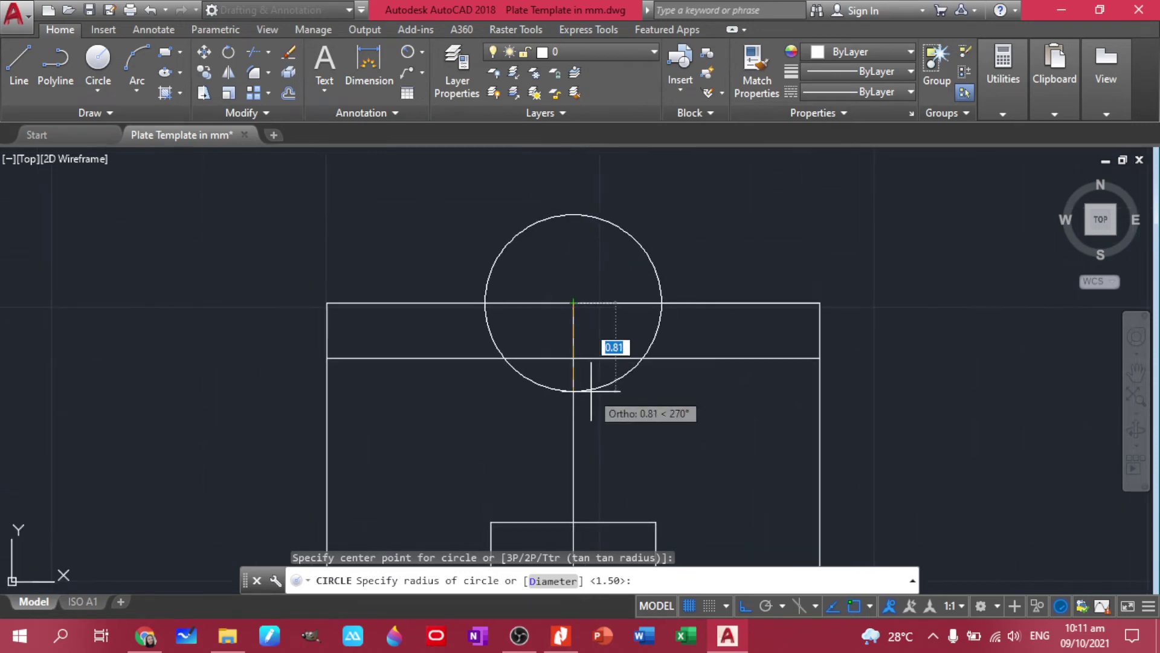
text(1)
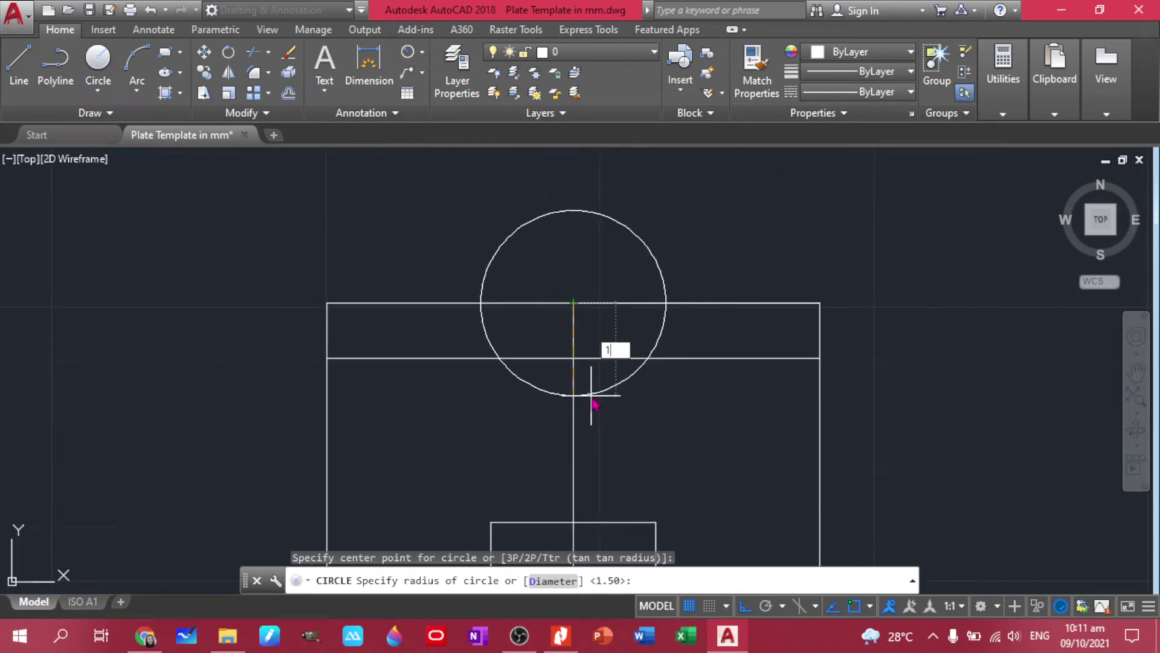
key(Return)
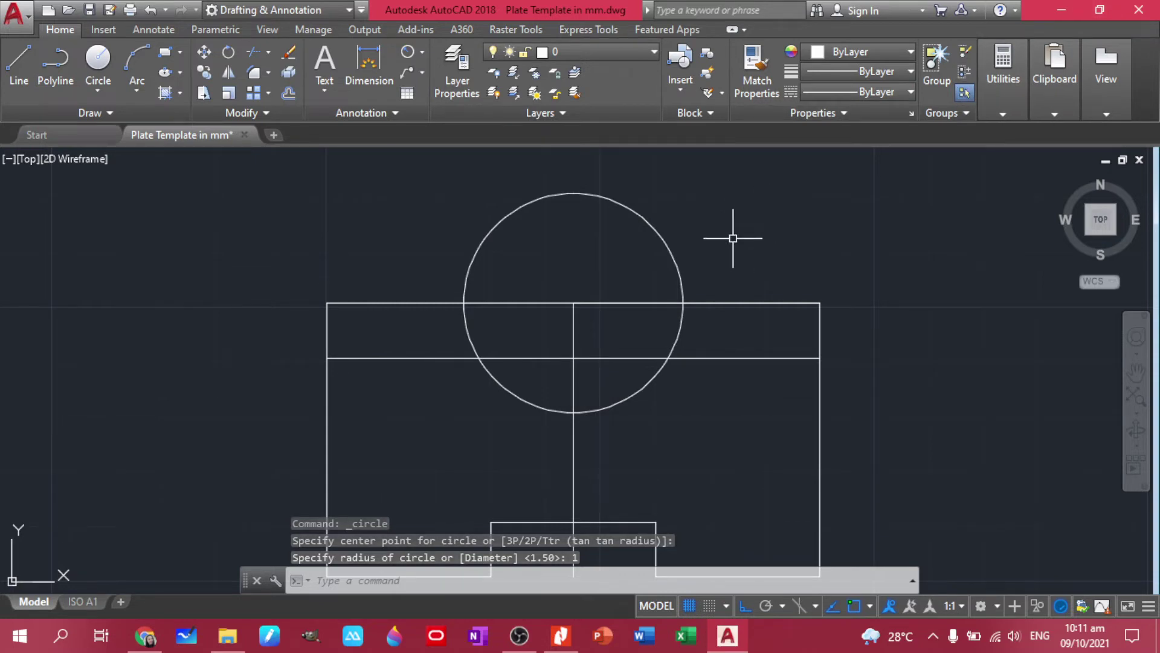
- Trim away the circle's upper half above the block
text(tr)
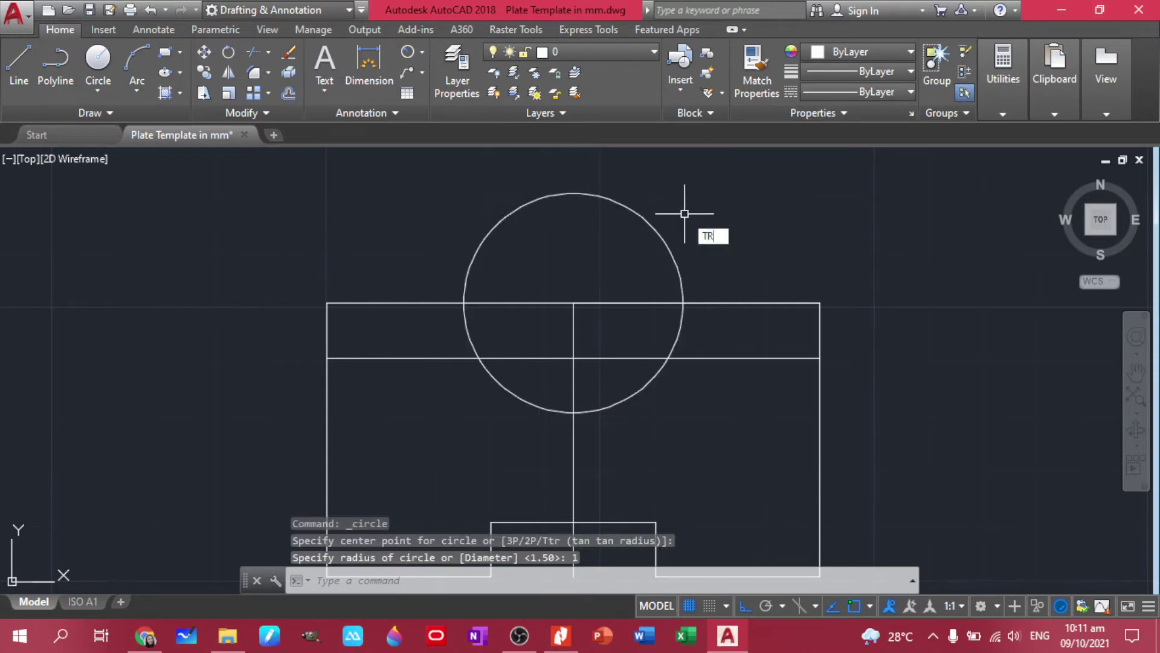
key(Return)
key(Return)
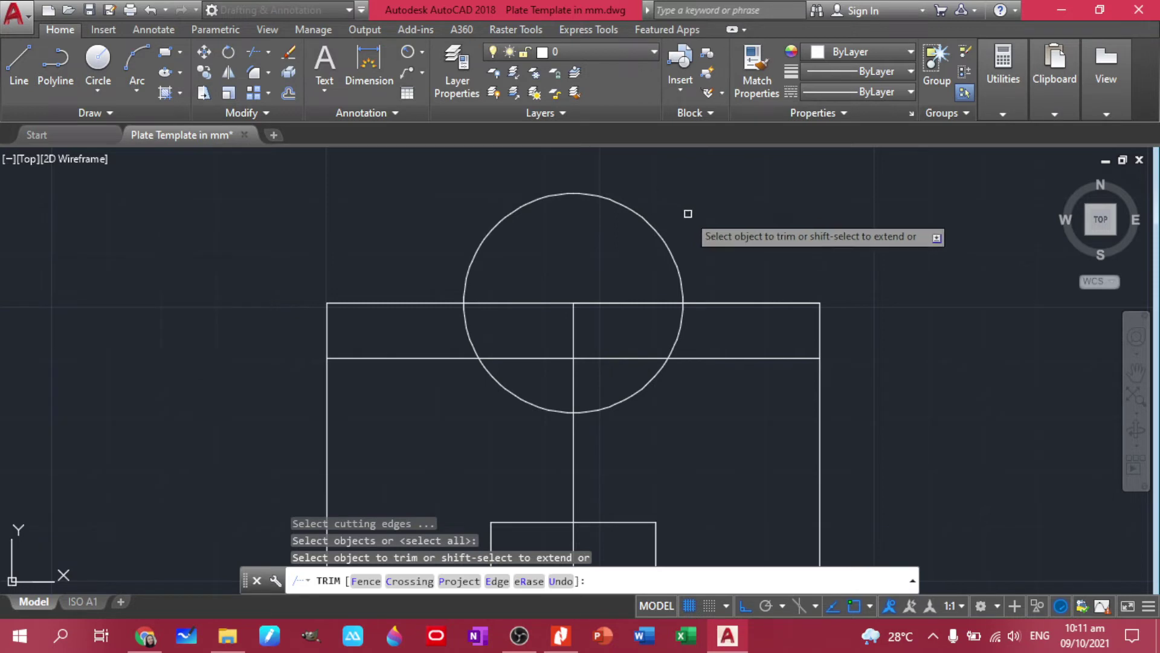
click(707, 250)
click(536, 228)
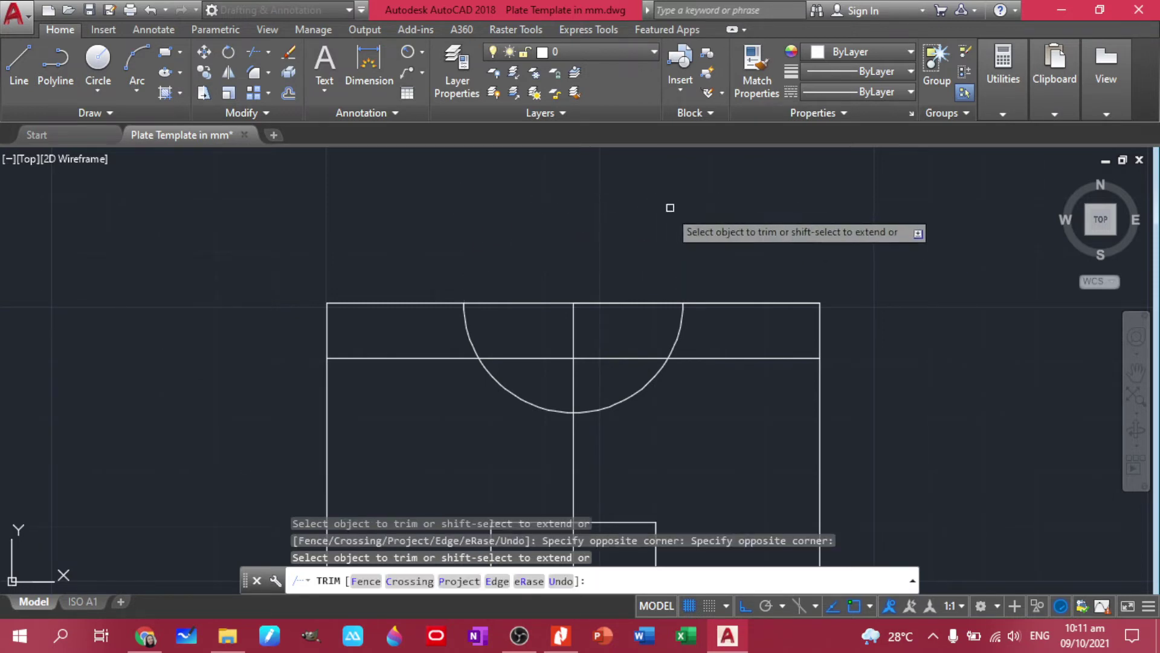
middle_drag(616, 287, 595, 184)
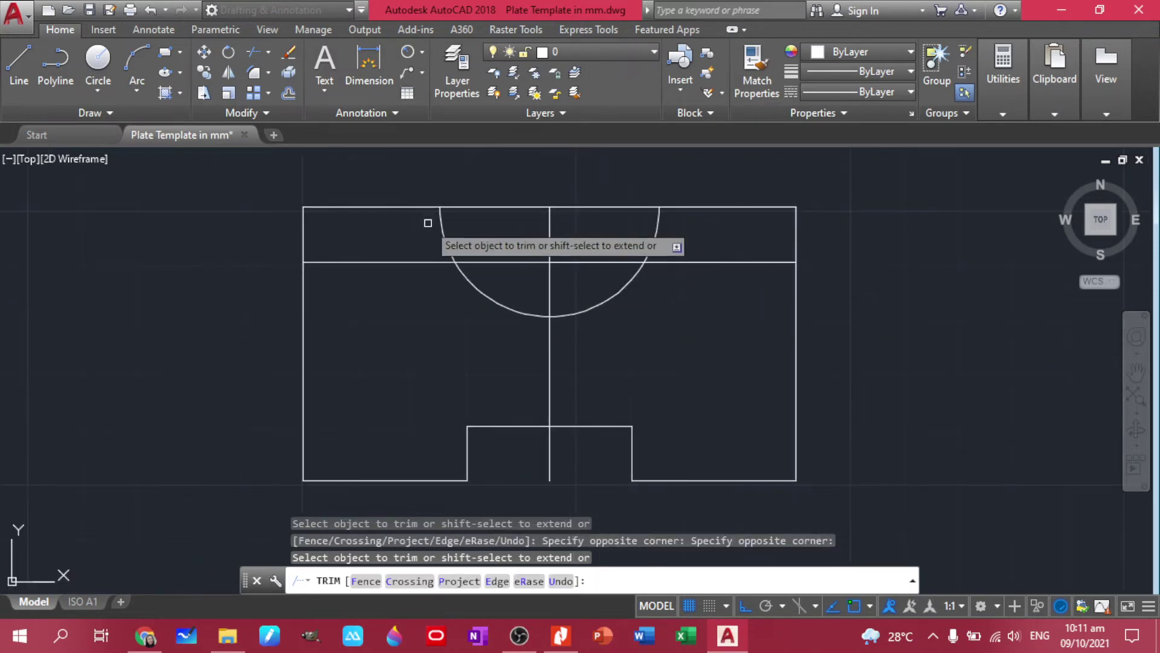
key(Escape)
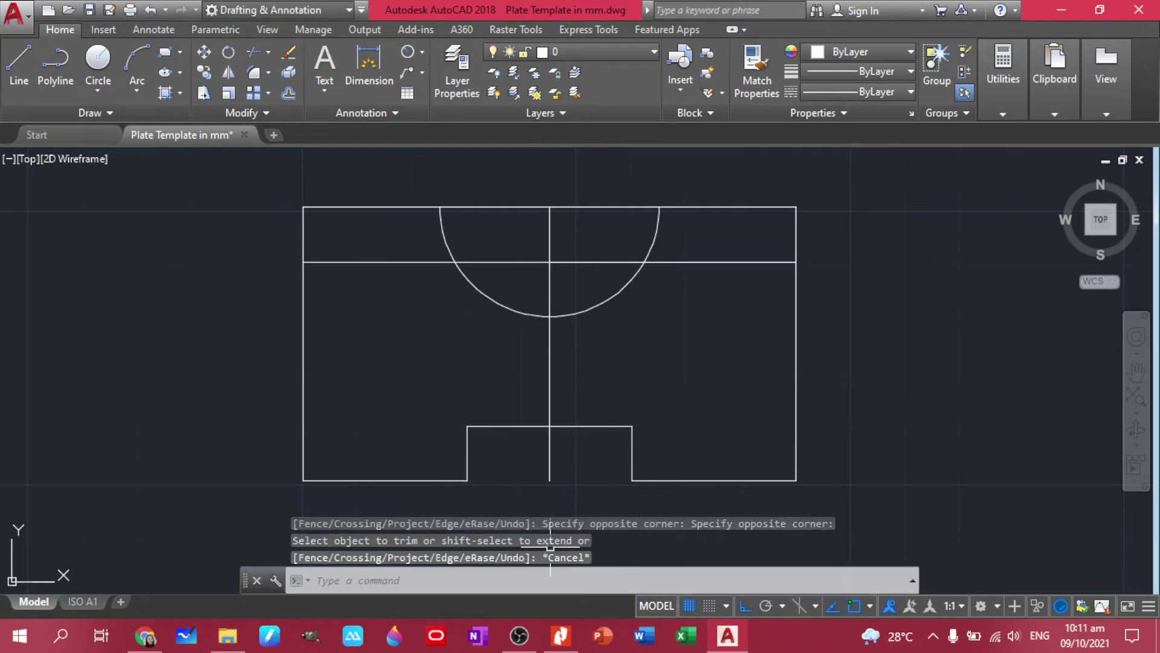
click(559, 641)
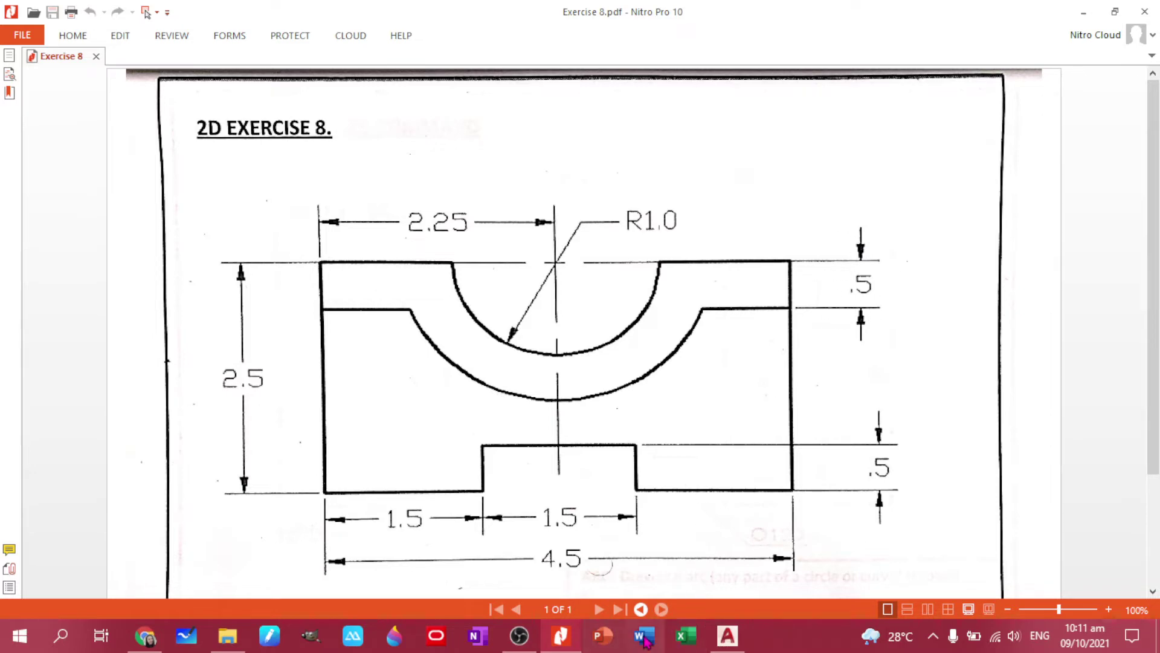
click(728, 635)
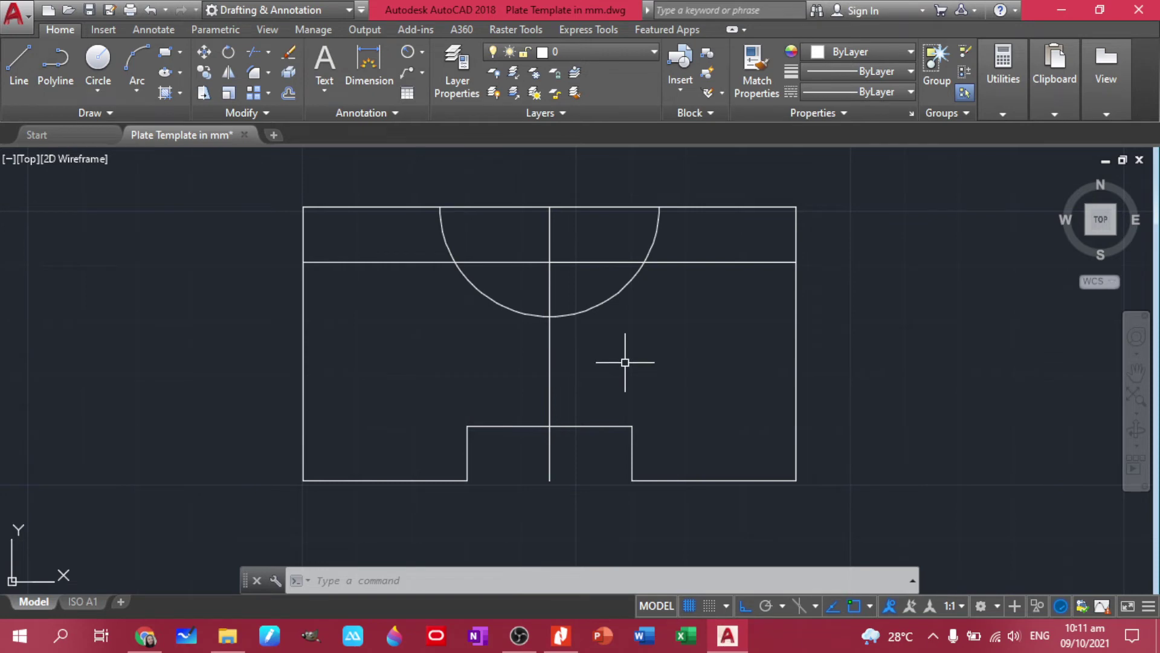
- Offset the vertical centre line 1.5 to both the right and the left
click(577, 373)
click(501, 357)
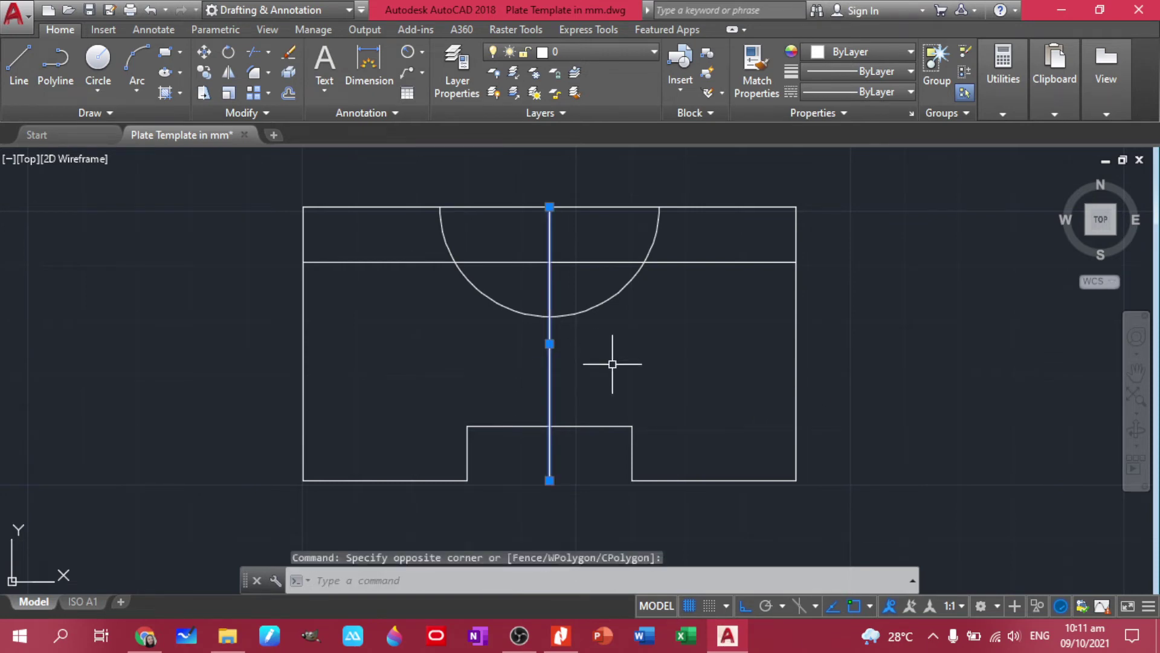
key(Return)
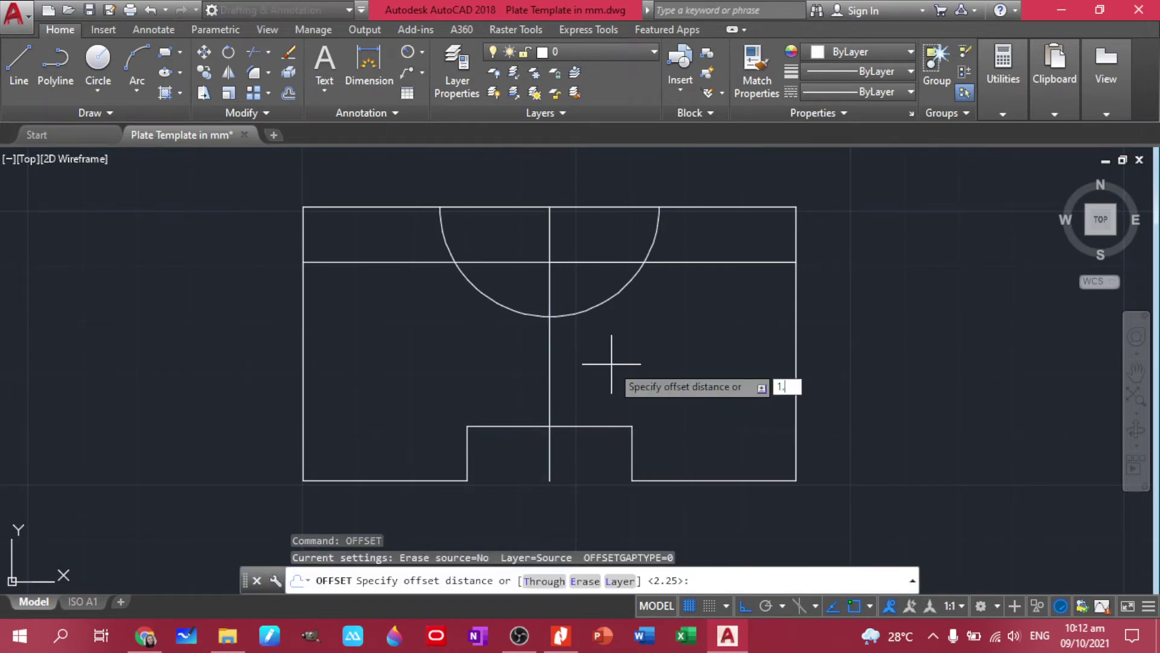
key(Return)
click(611, 364)
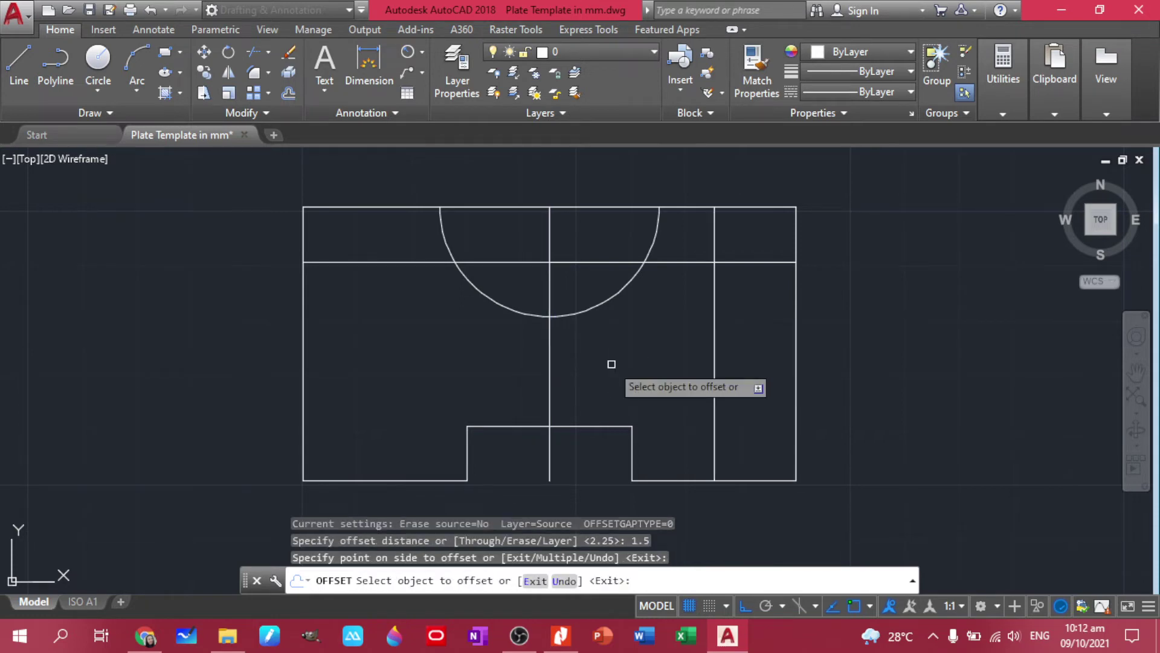
click(550, 358)
click(463, 357)
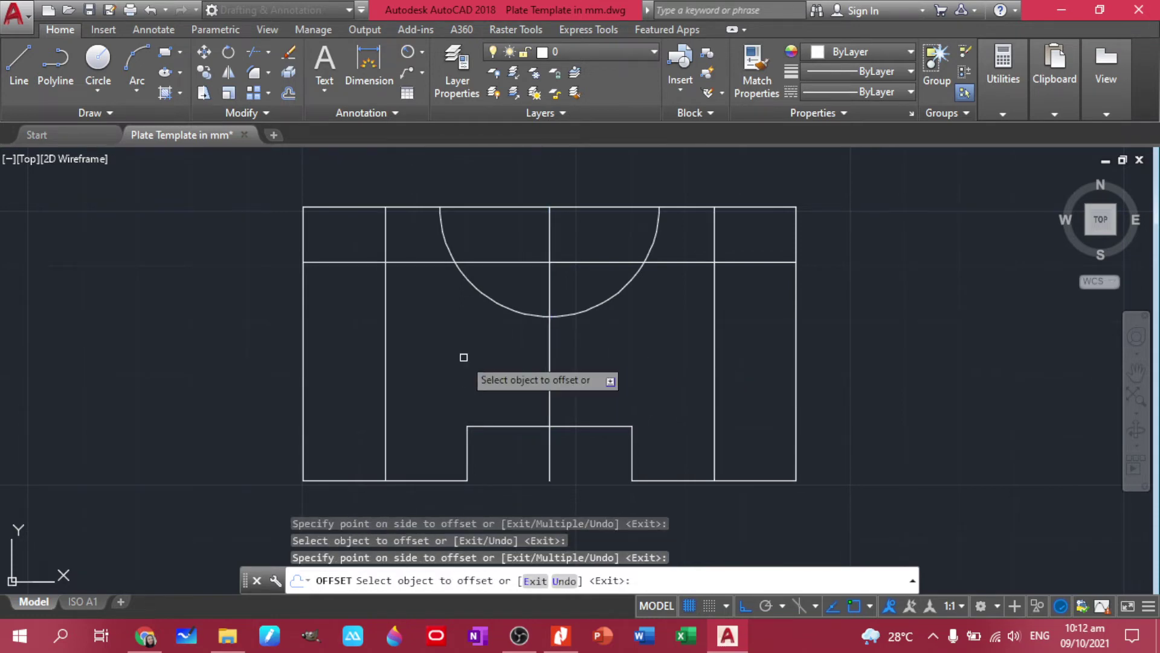
key(Escape)
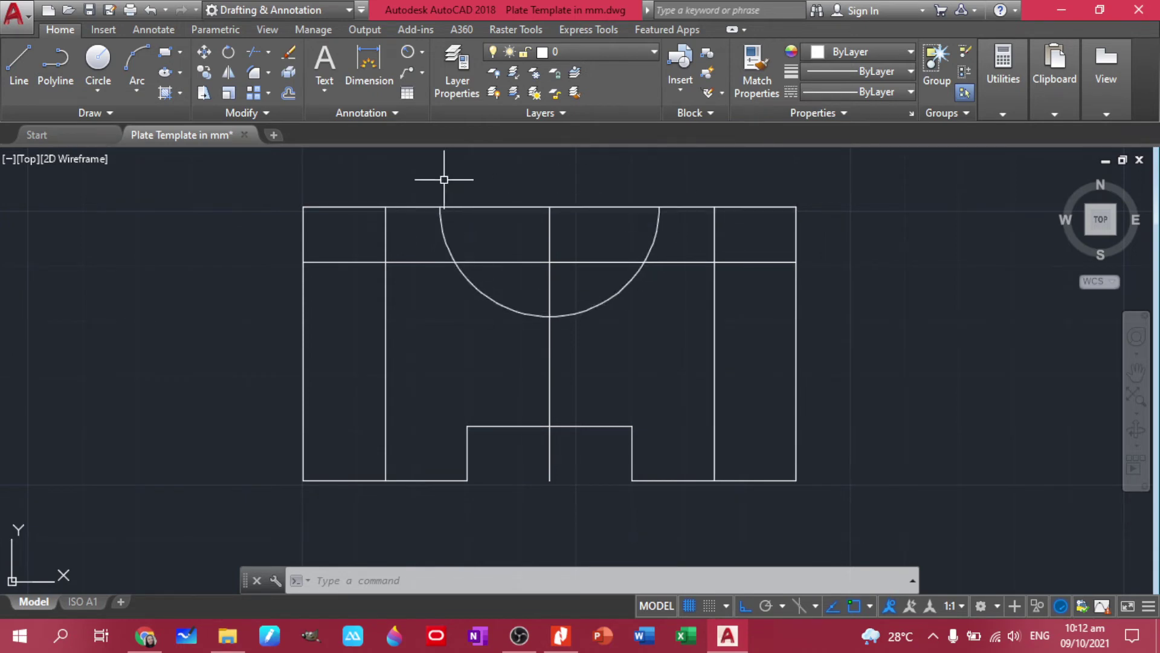
click(98, 94)
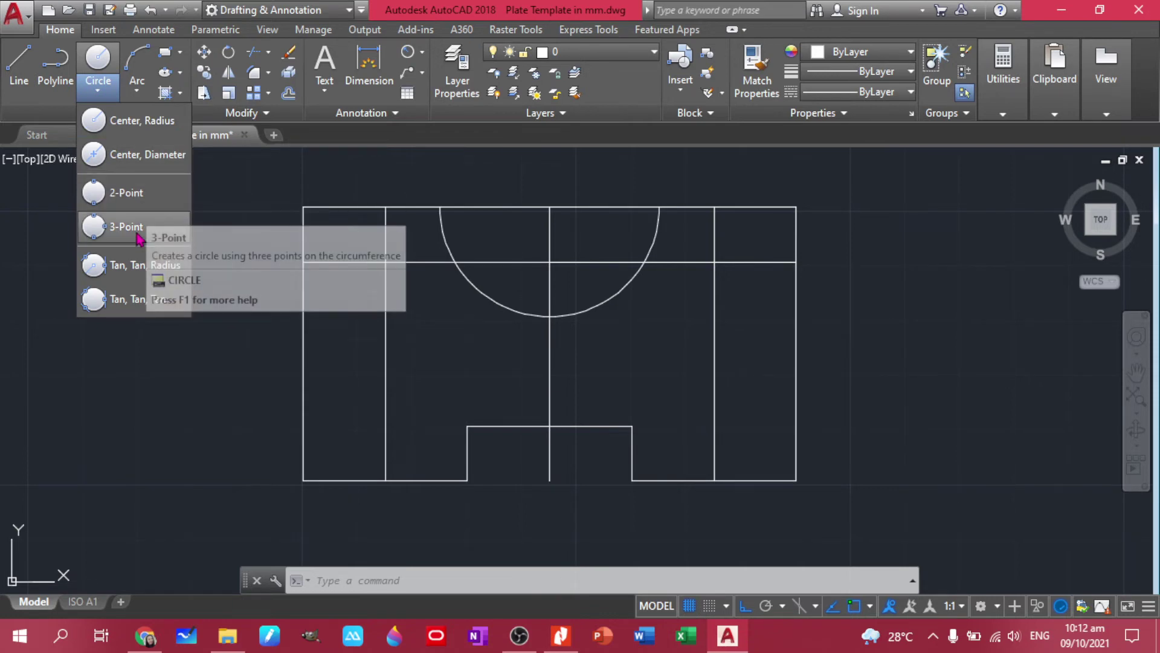
- Draw a two-point circle spanning the left and right lines' top intersections
click(148, 196)
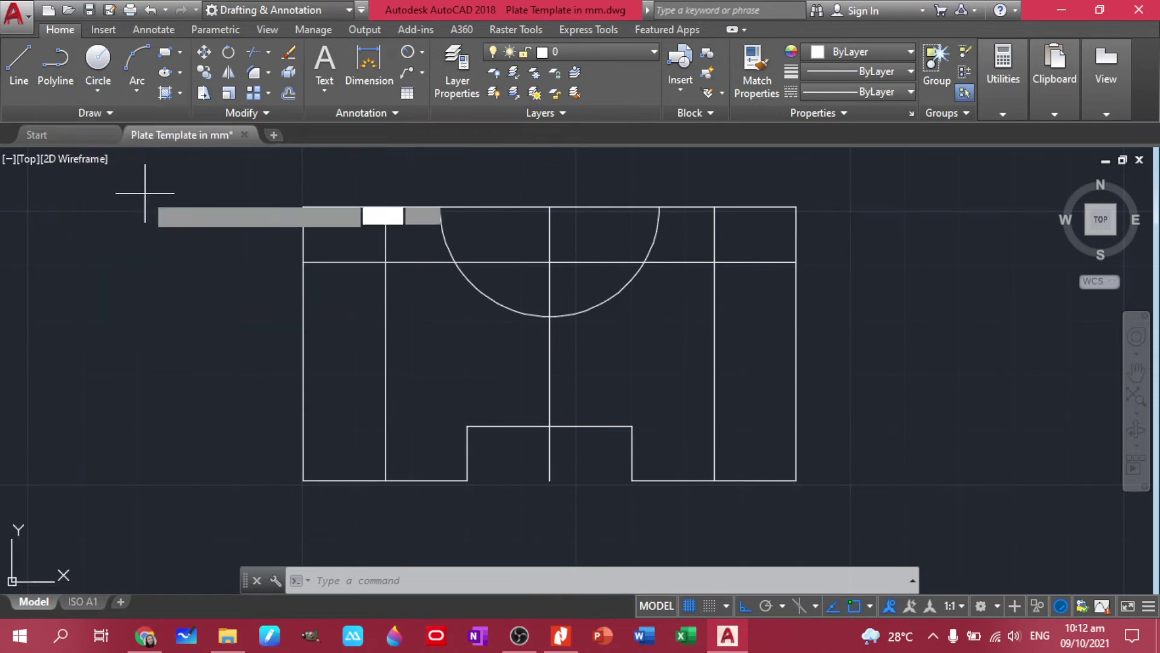
click(385, 207)
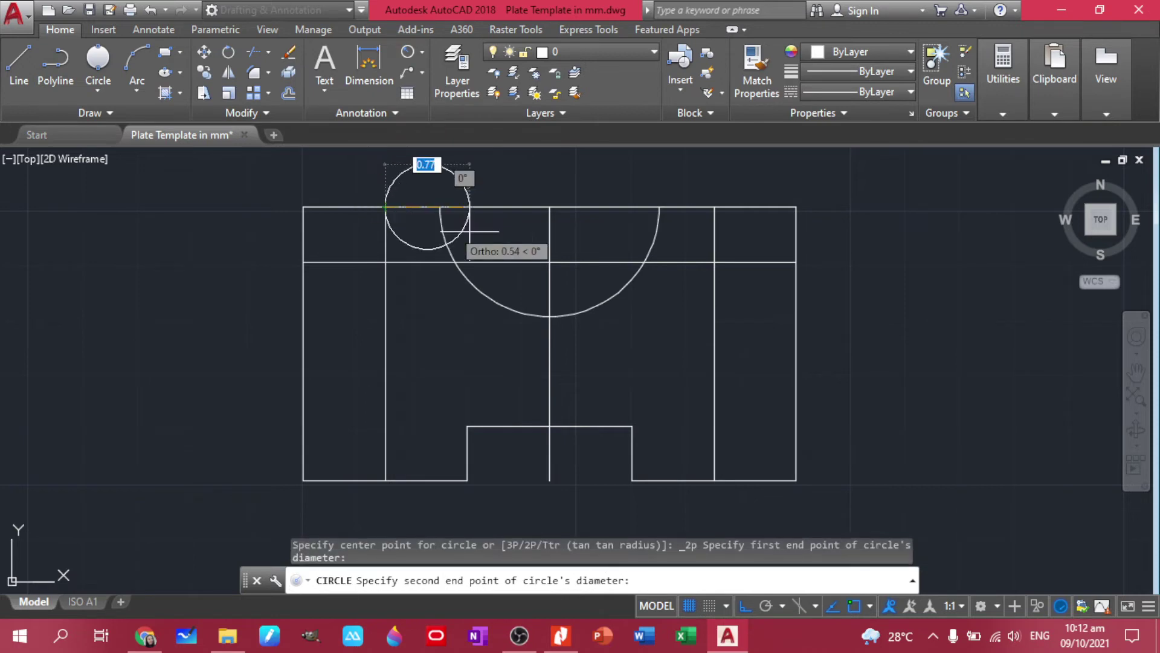
click(714, 207)
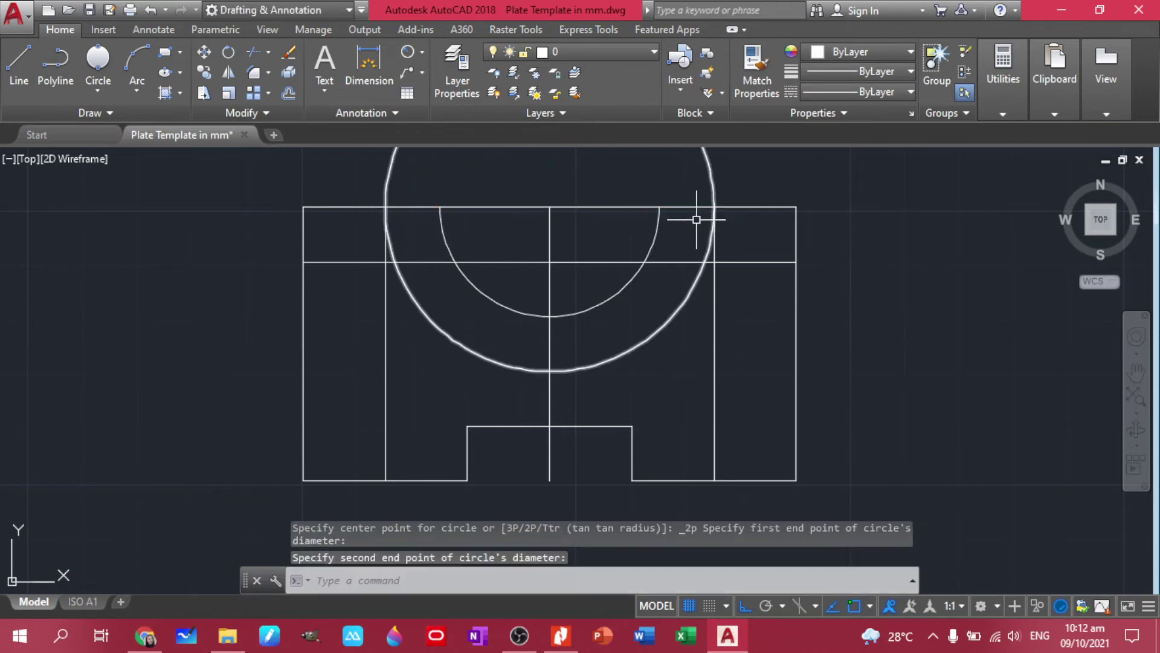
middle_drag(752, 307, 723, 401)
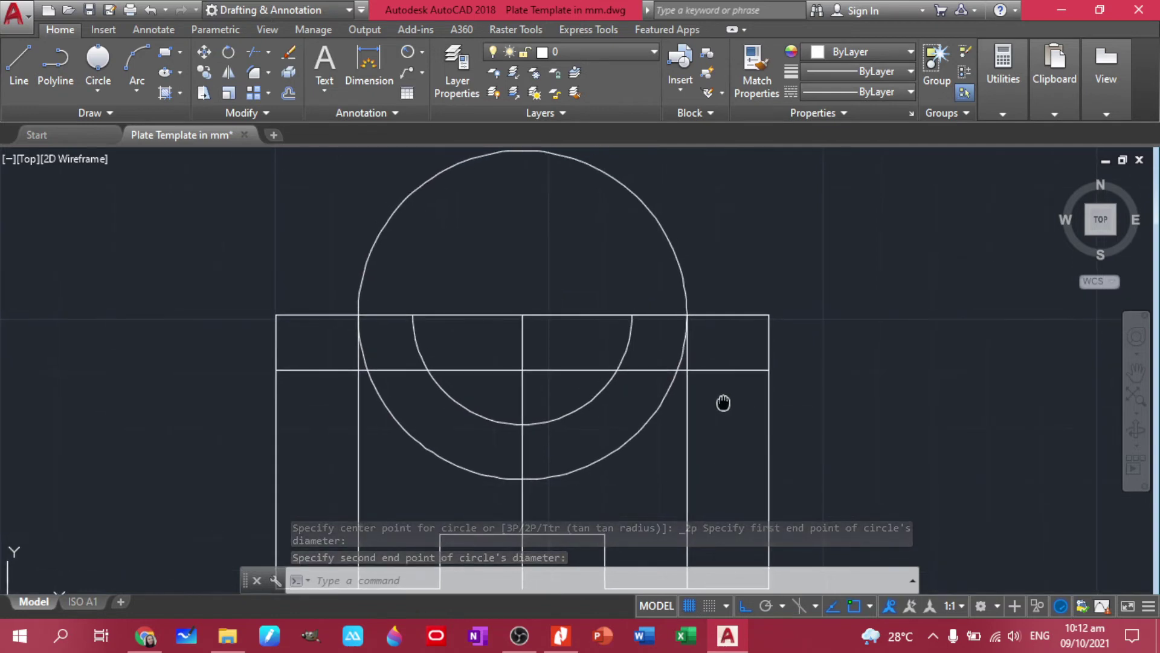
- Trim away the circles' upper halves and the horizontal segments between the arcs
key(Escape)
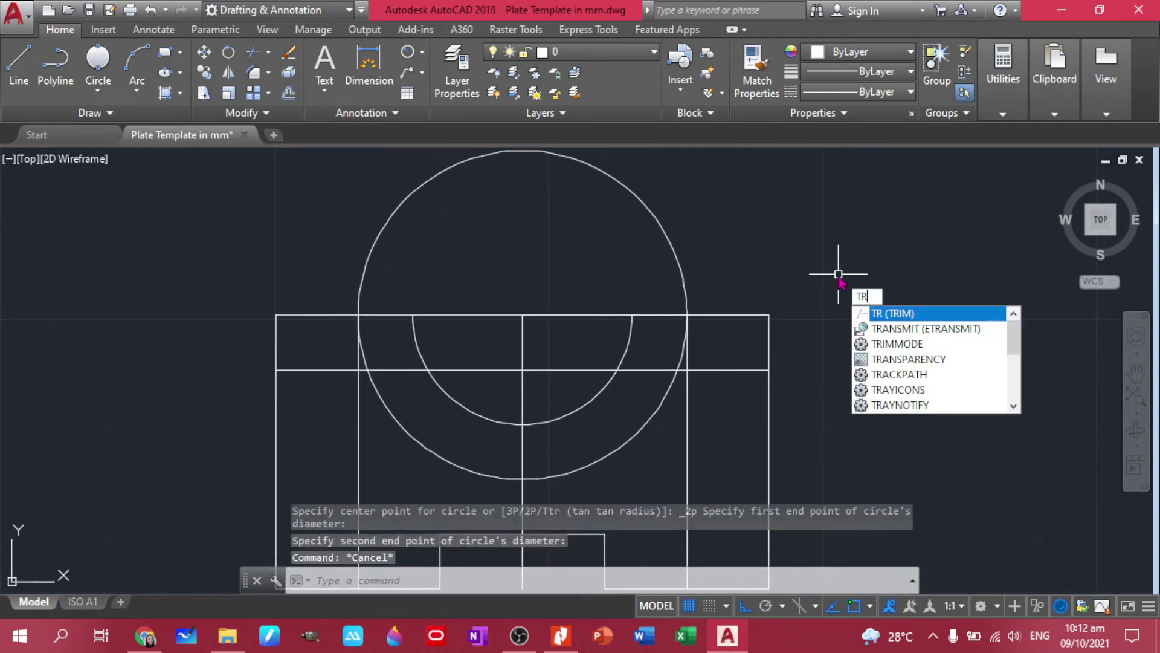
key(Return)
key(Return)
click(748, 267)
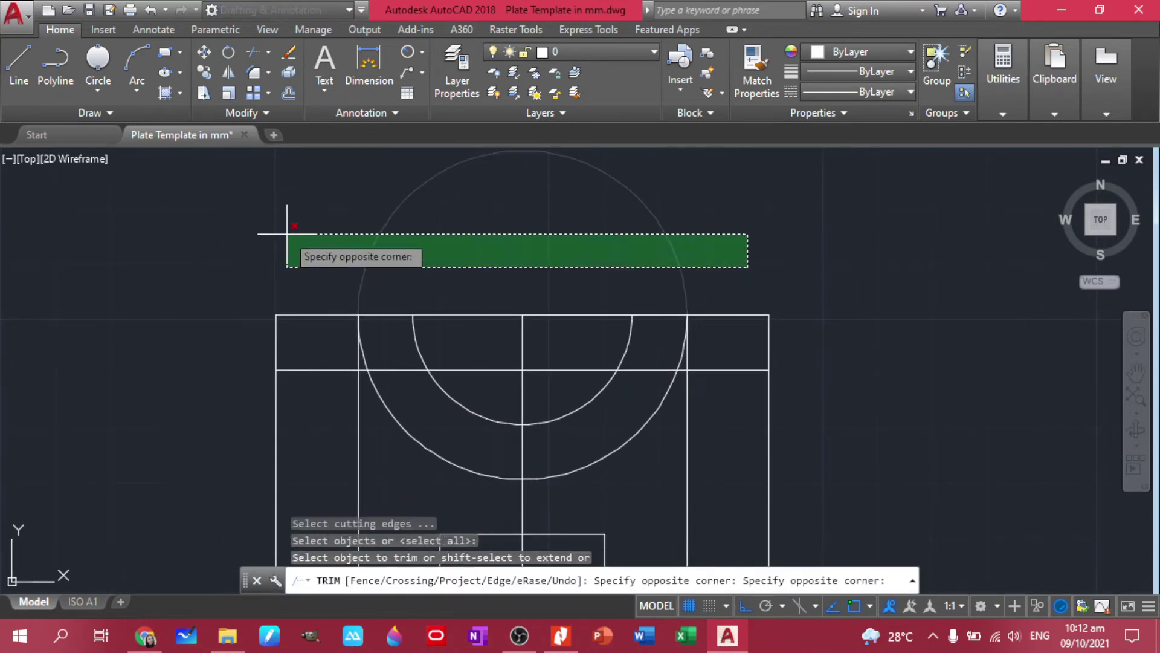
click(287, 234)
middle_drag(757, 271, 803, 166)
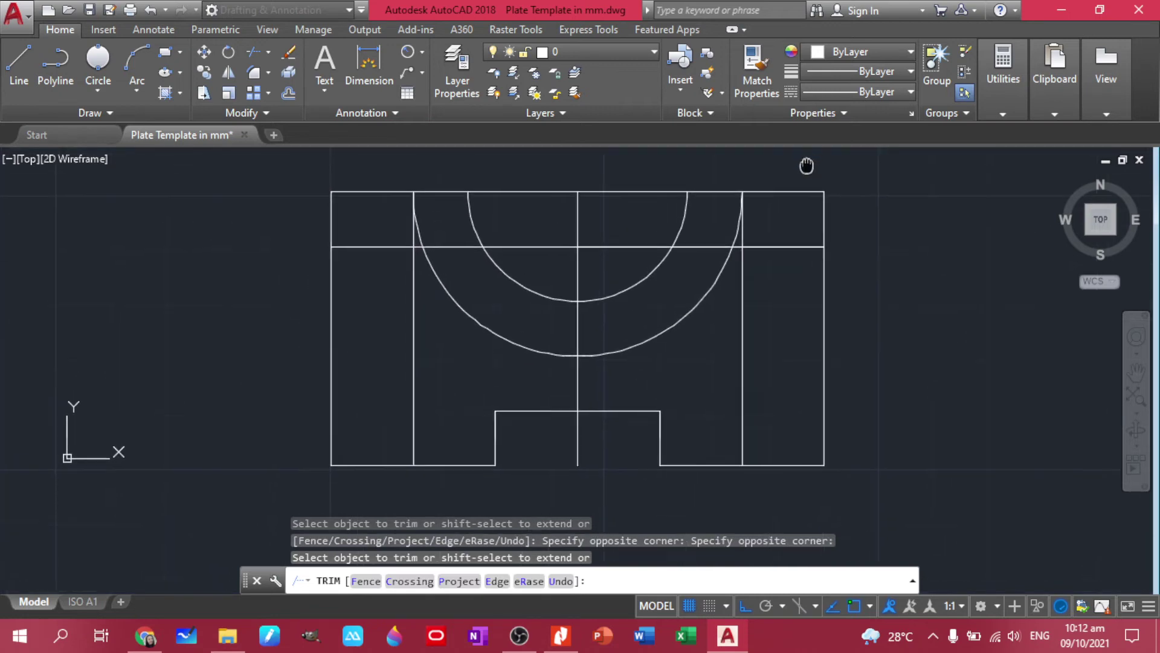
click(449, 256)
click(689, 261)
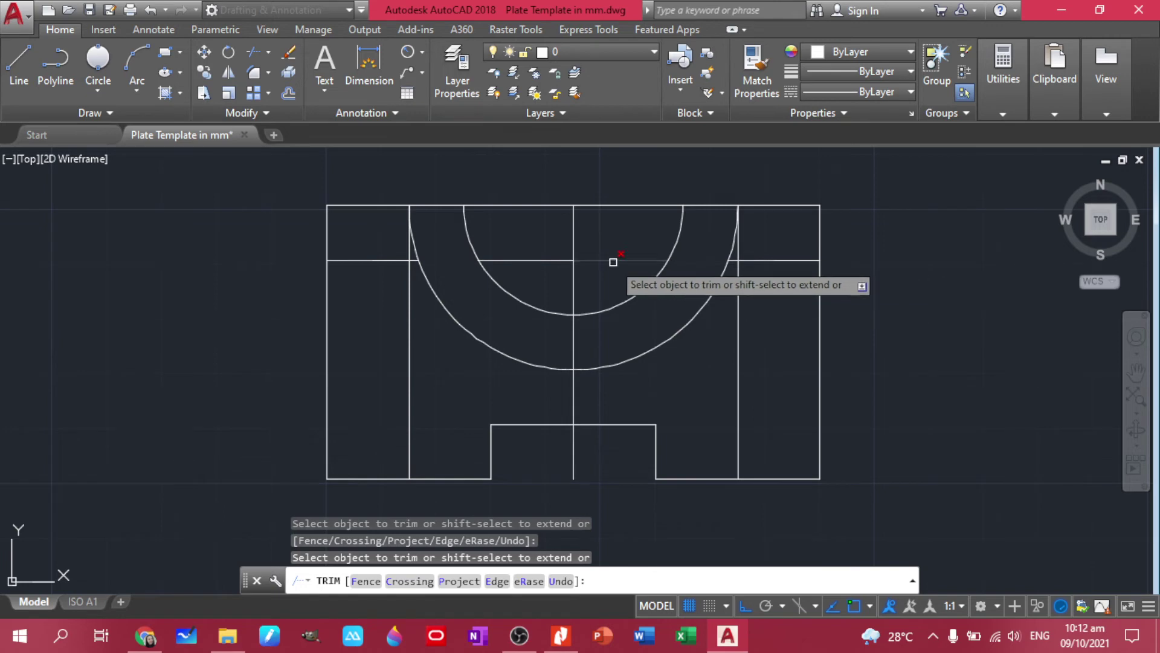
click(531, 257)
key(Escape)
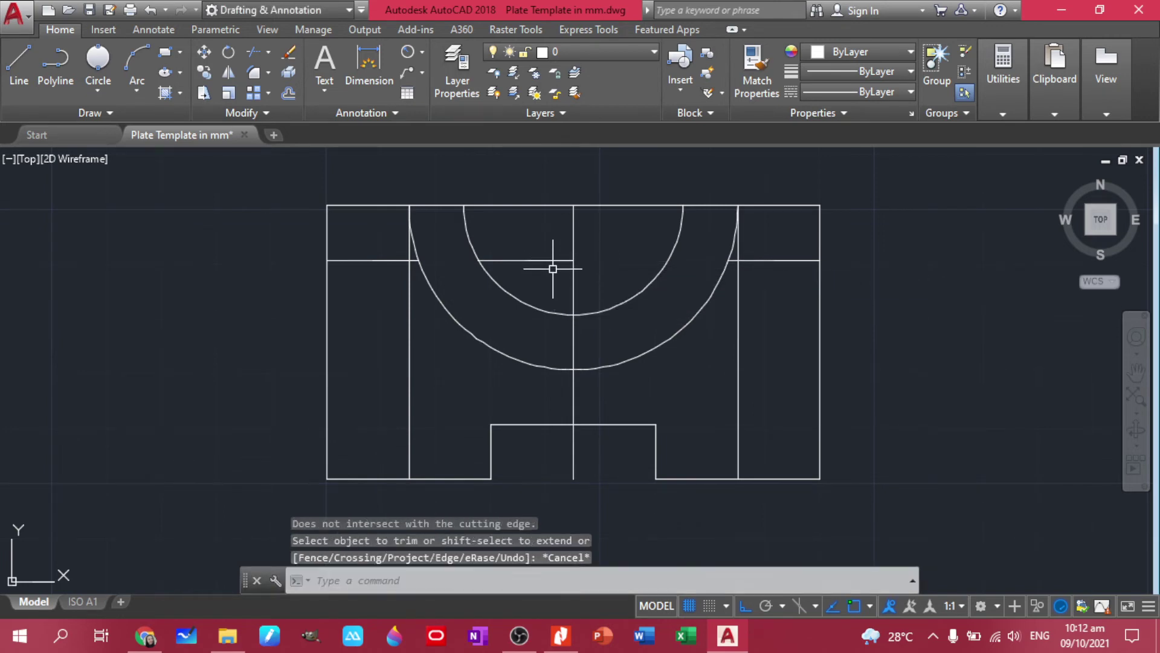
- Delete the short leftover segment and the left, centre and right vertical construction lines
click(533, 249)
key(Delete)
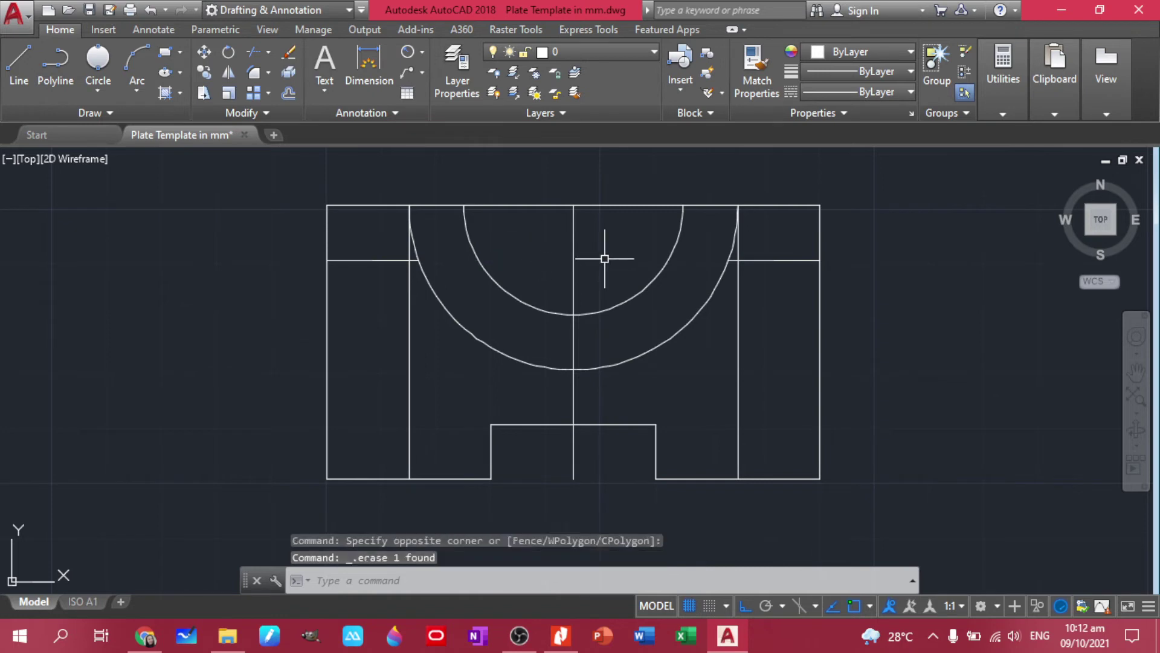
click(768, 361)
click(606, 383)
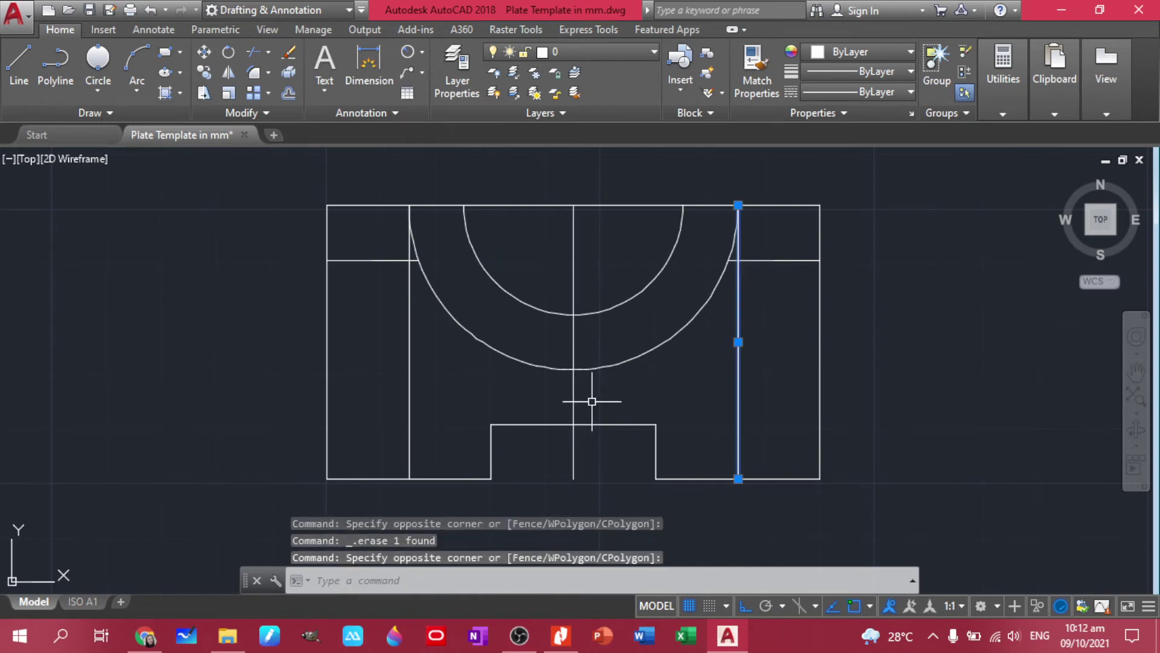
click(592, 401)
click(390, 401)
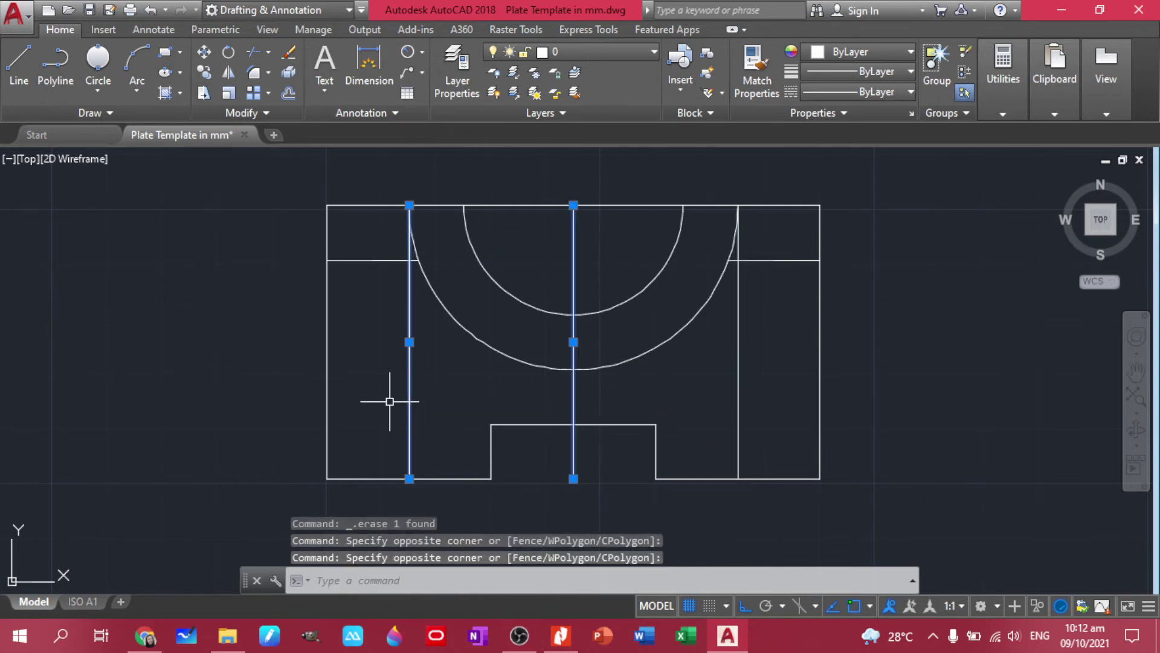
key(Delete)
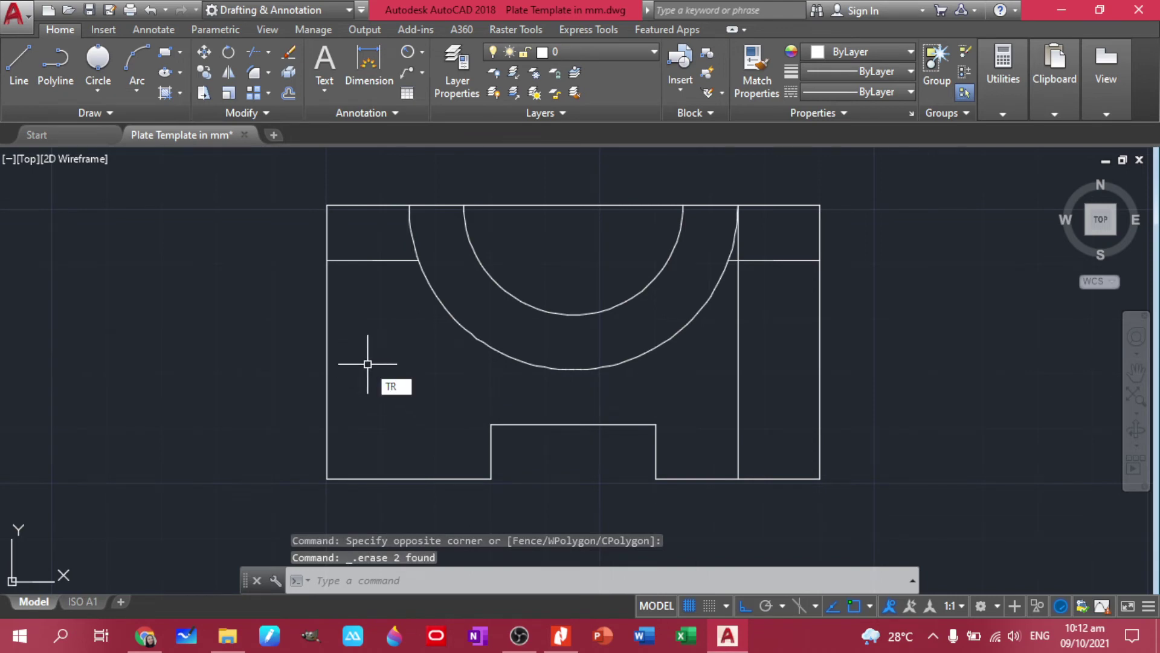
- Trim the outer arc's upper-left and upper-right portions and delete the remaining vertical line
key(Return)
key(Return)
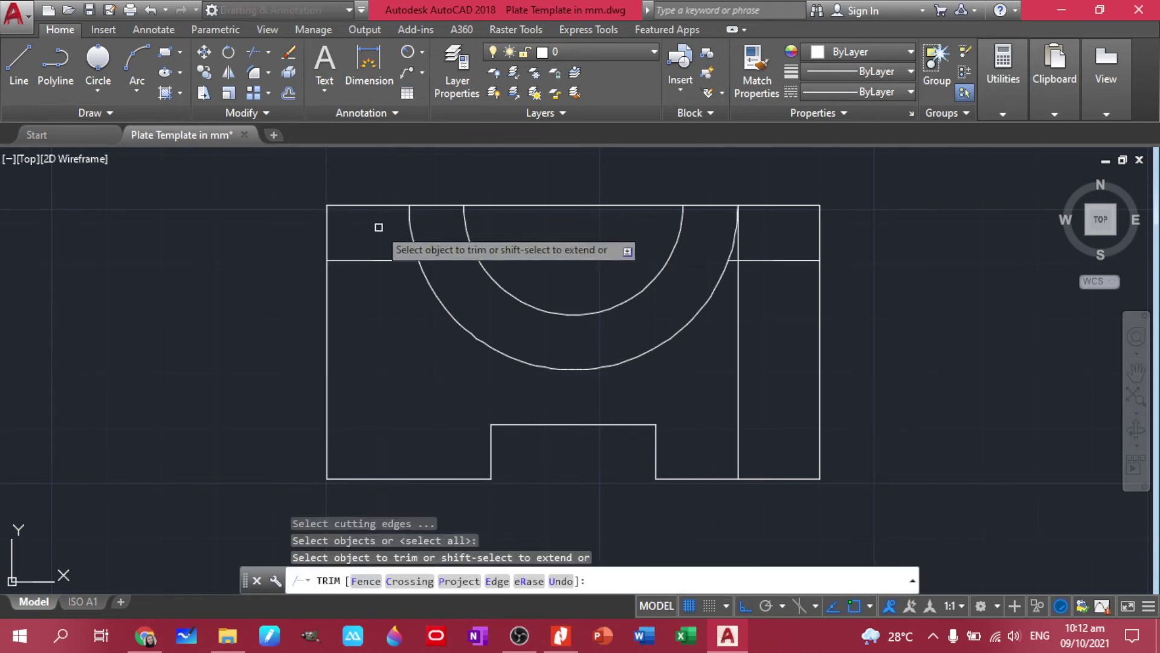
click(414, 233)
click(732, 242)
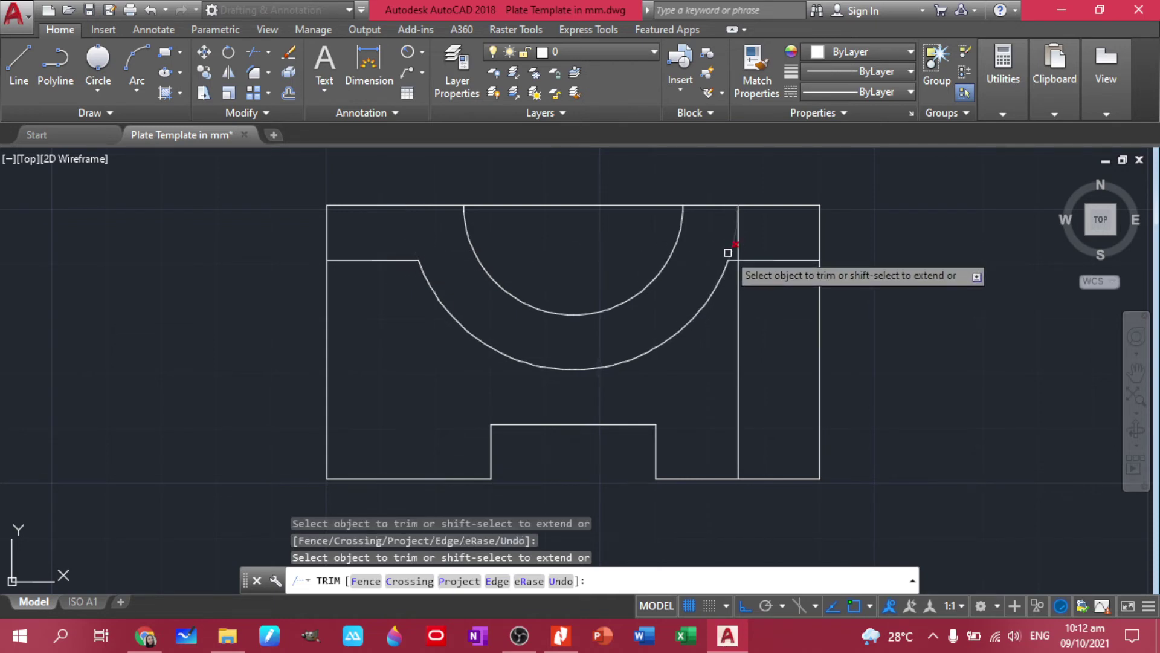
key(Escape)
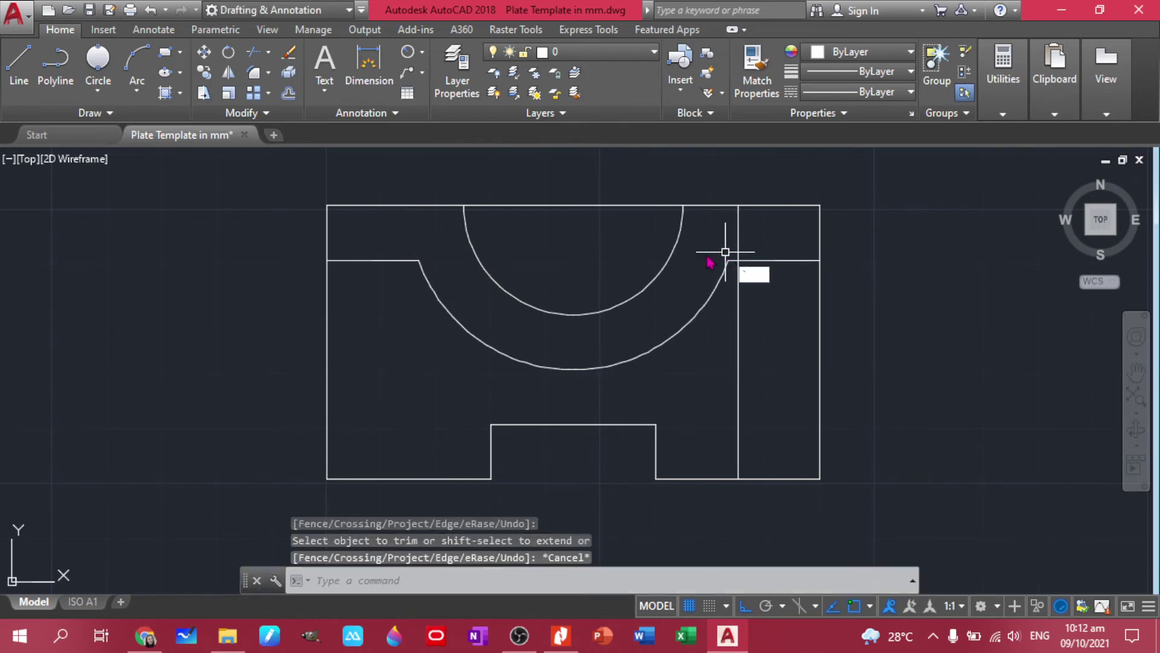
key(Escape)
key(Escape)
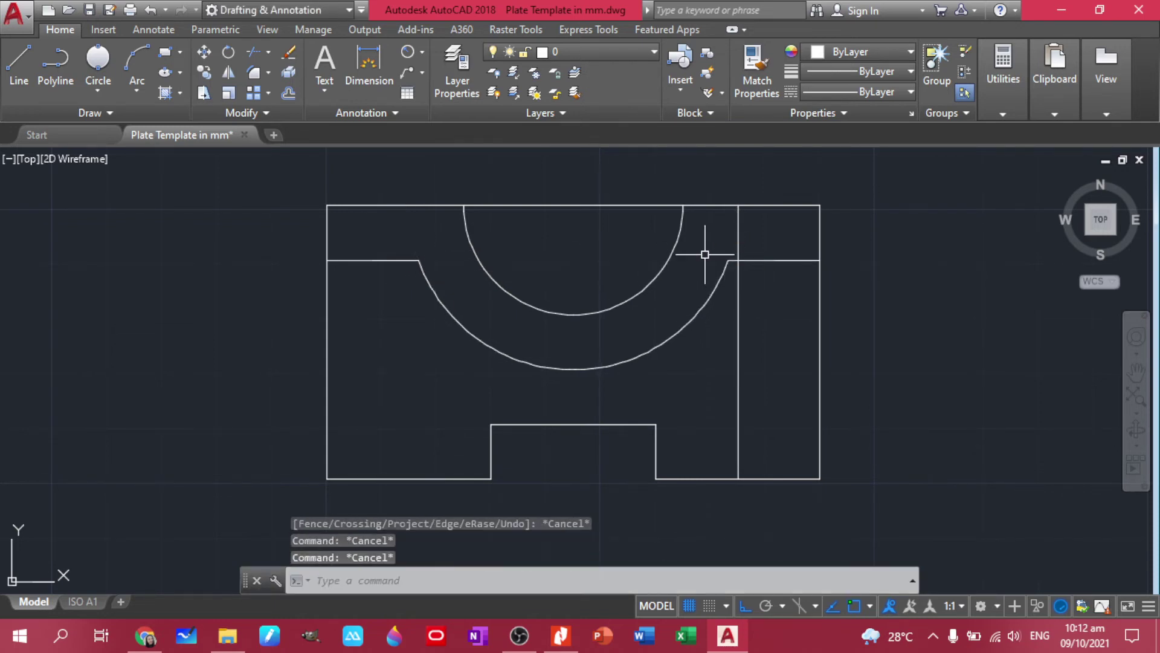
click(738, 337)
key(Delete)
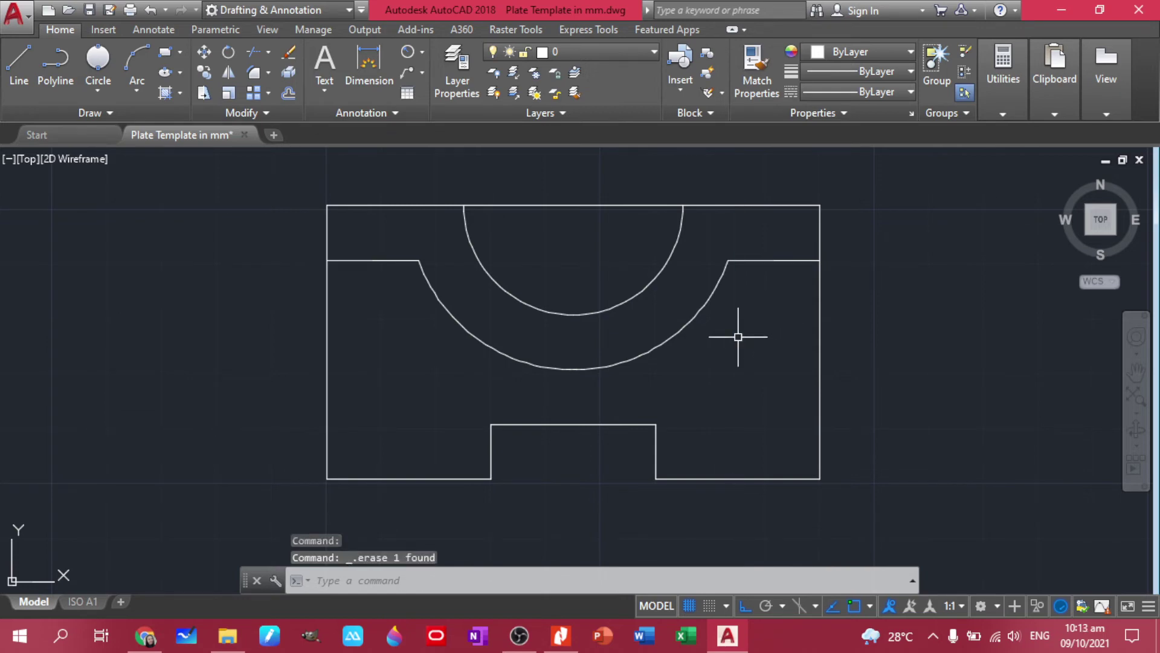
- Compare the trimmed drawing with the Exercise 8 reference PDF
key(Return)
key(Return)
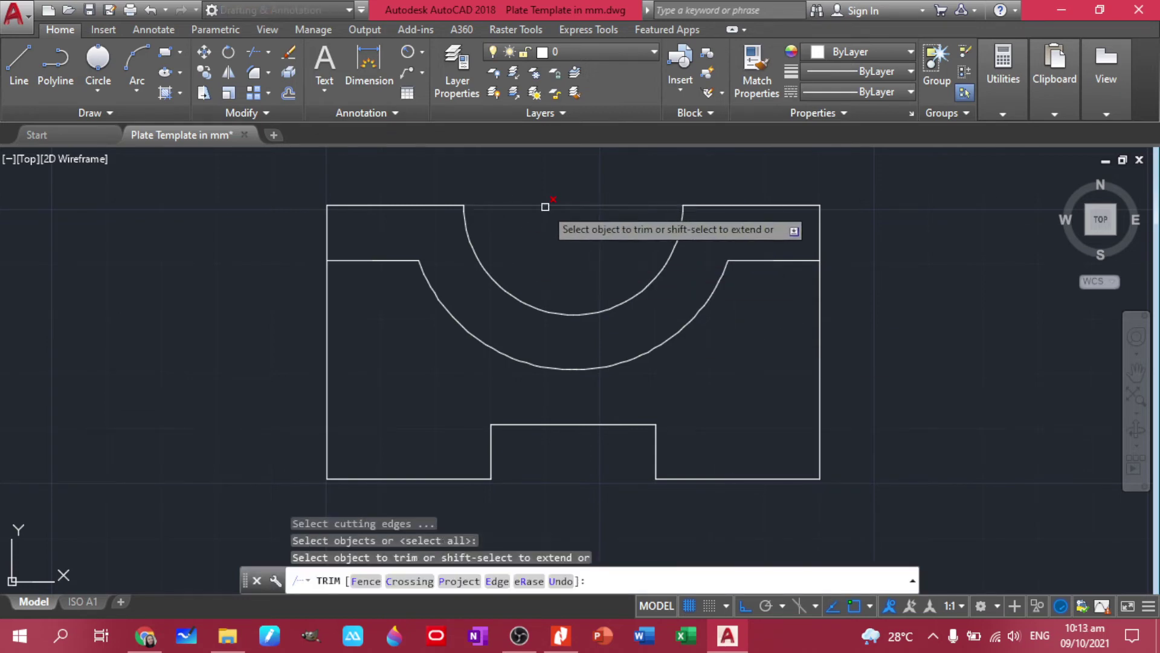
middle_drag(863, 296, 834, 321)
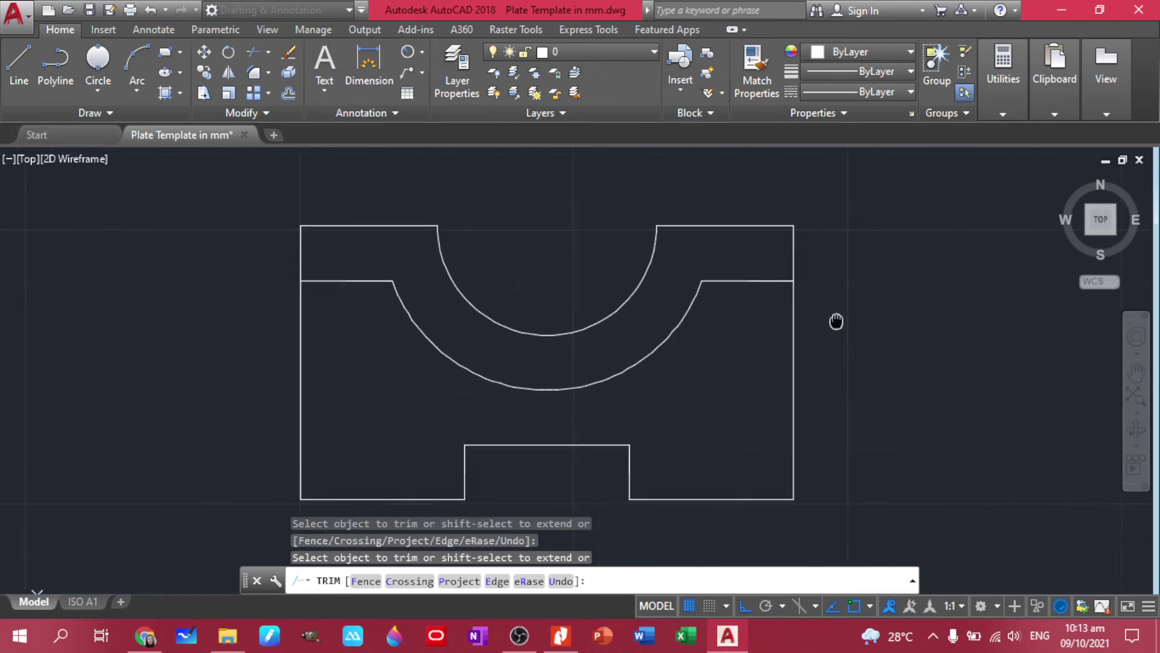
click(560, 641)
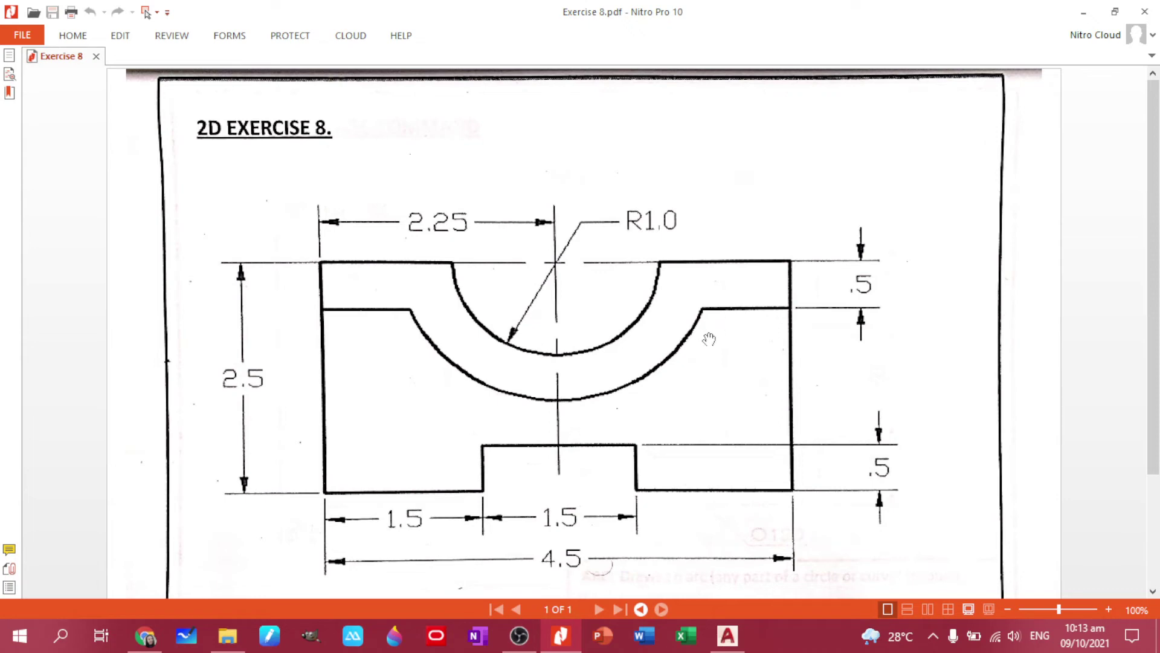
scroll(717, 346, down, 2)
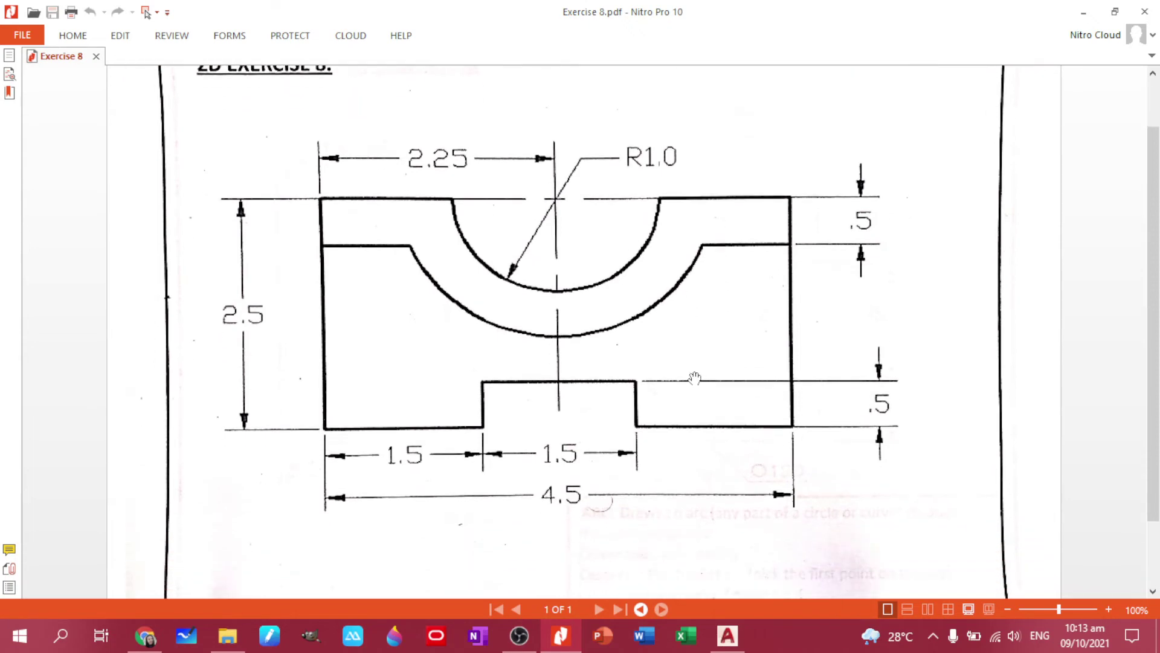
click(728, 635)
- Dimension the plate's 2.50 overall height along its left side
middle_drag(443, 310, 453, 287)
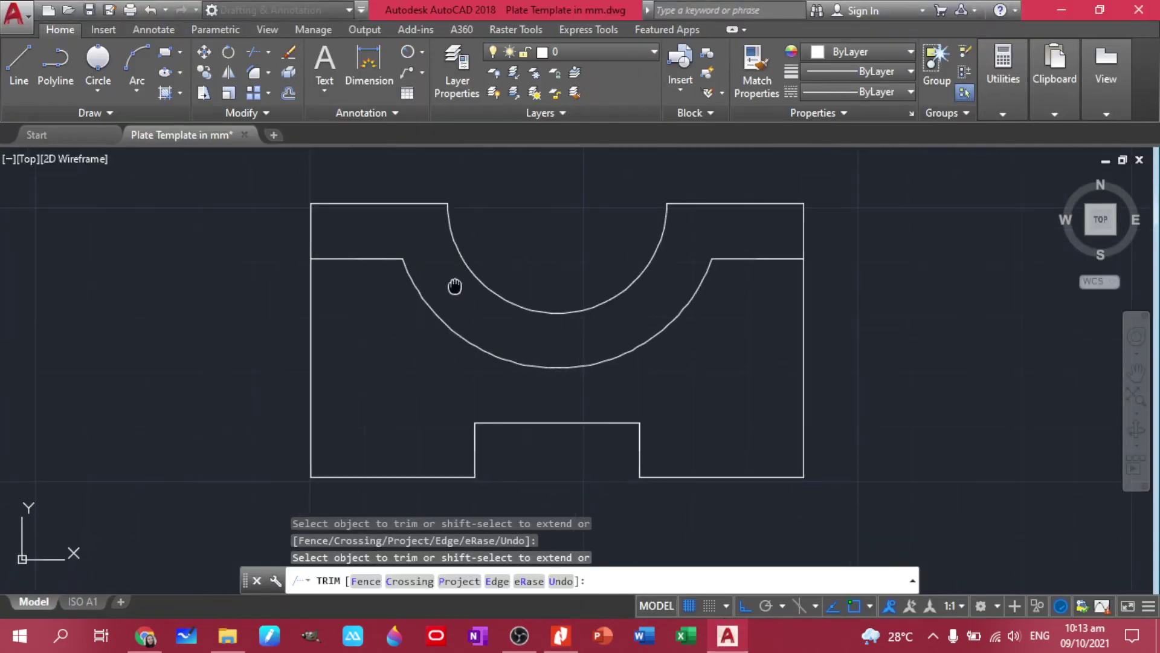
key(Escape)
click(369, 66)
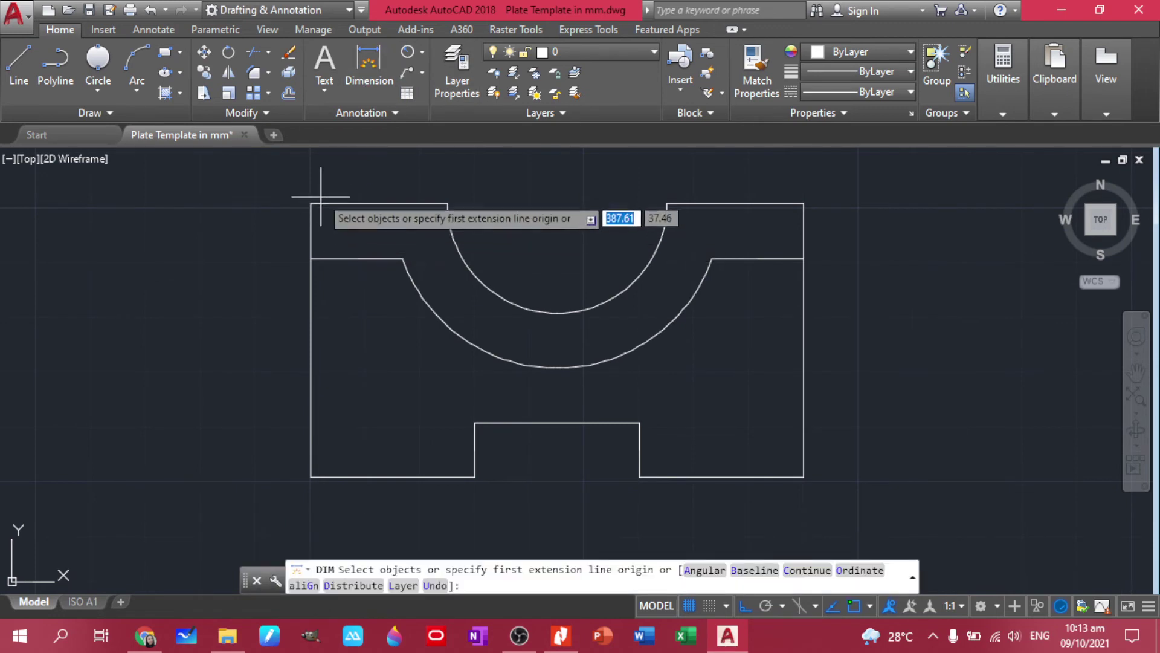
click(310, 204)
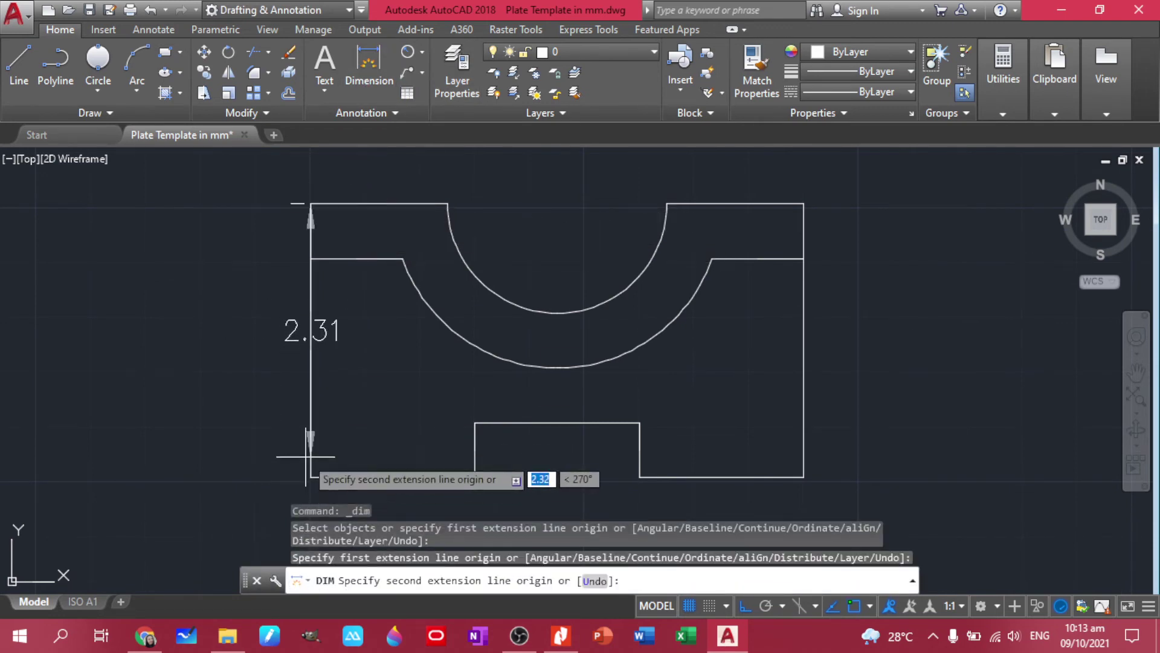
click(310, 477)
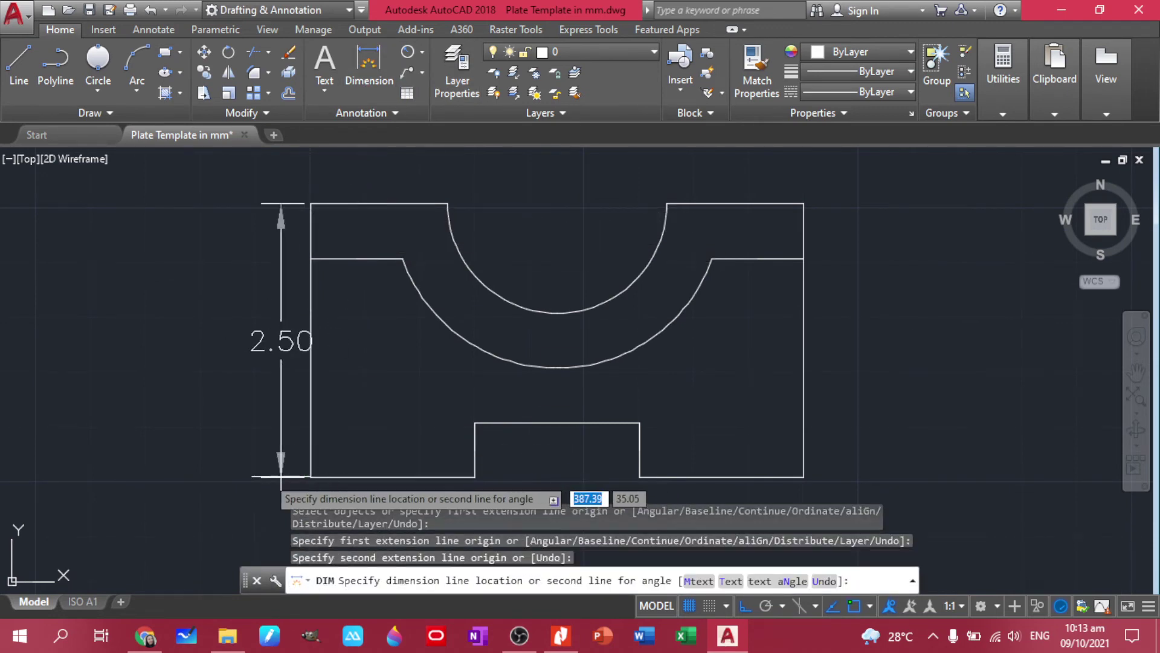
click(254, 480)
- Add the two side-by-side 1.50 dimensions along the bottom notch
middle_drag(375, 446, 378, 235)
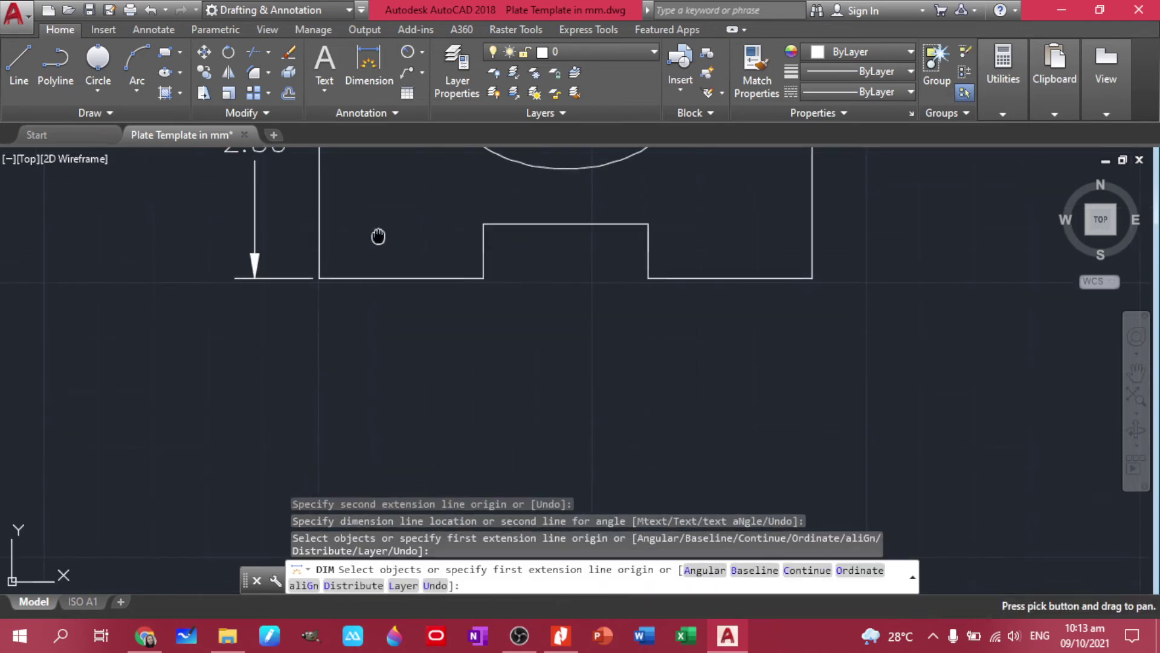
click(319, 278)
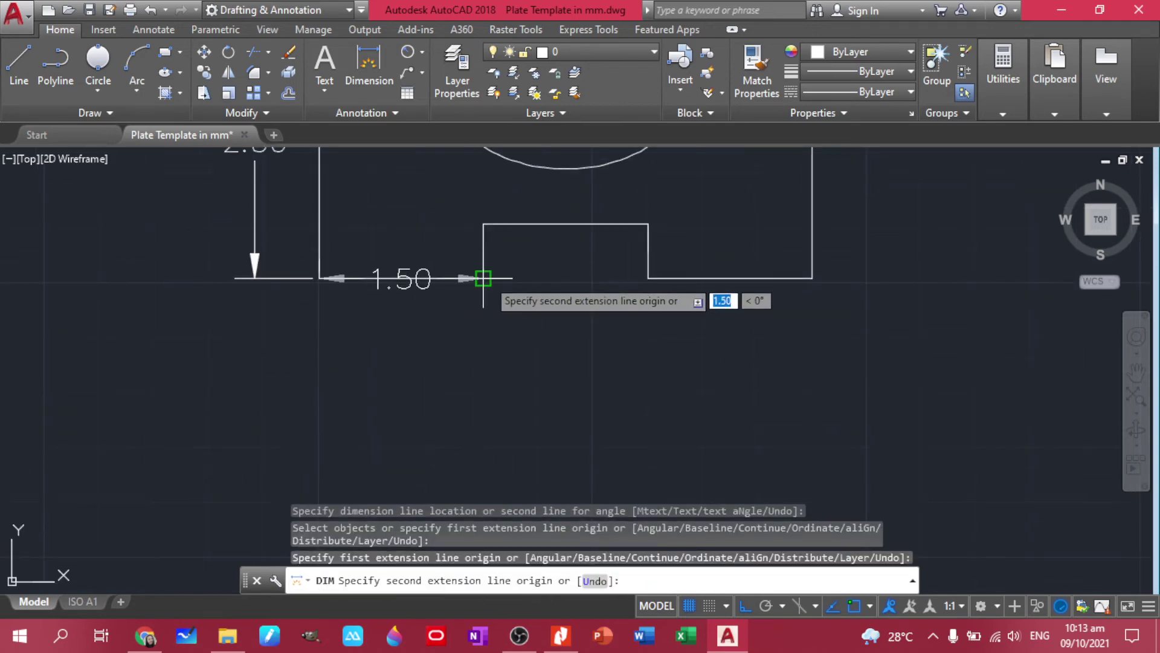
click(484, 278)
click(482, 343)
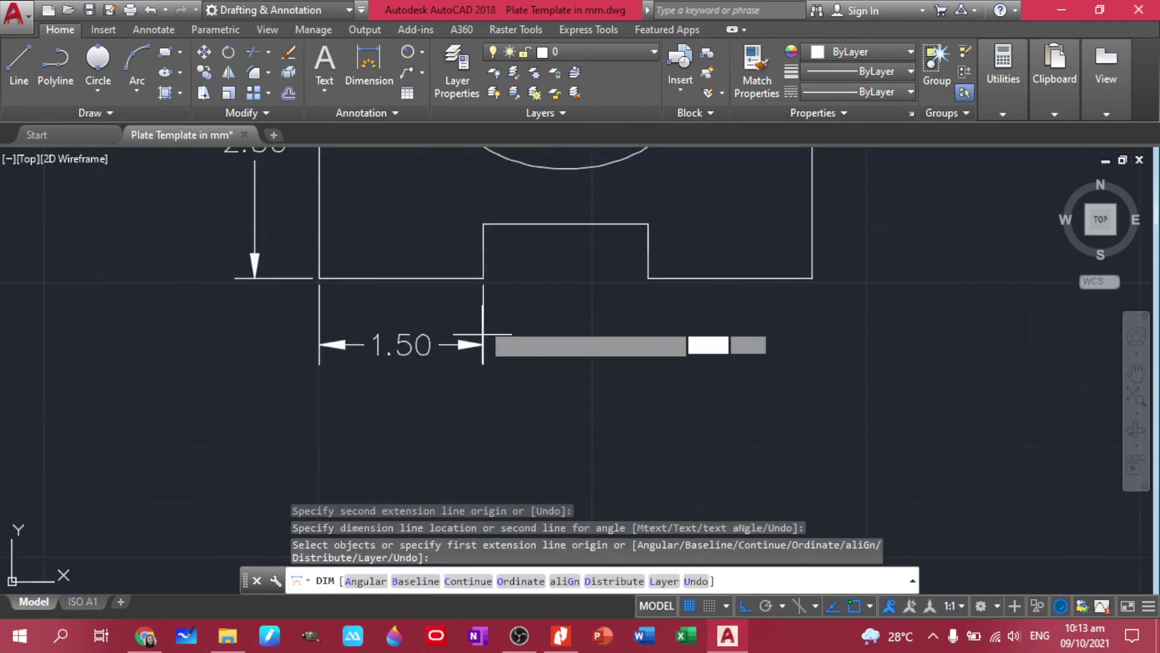
click(483, 223)
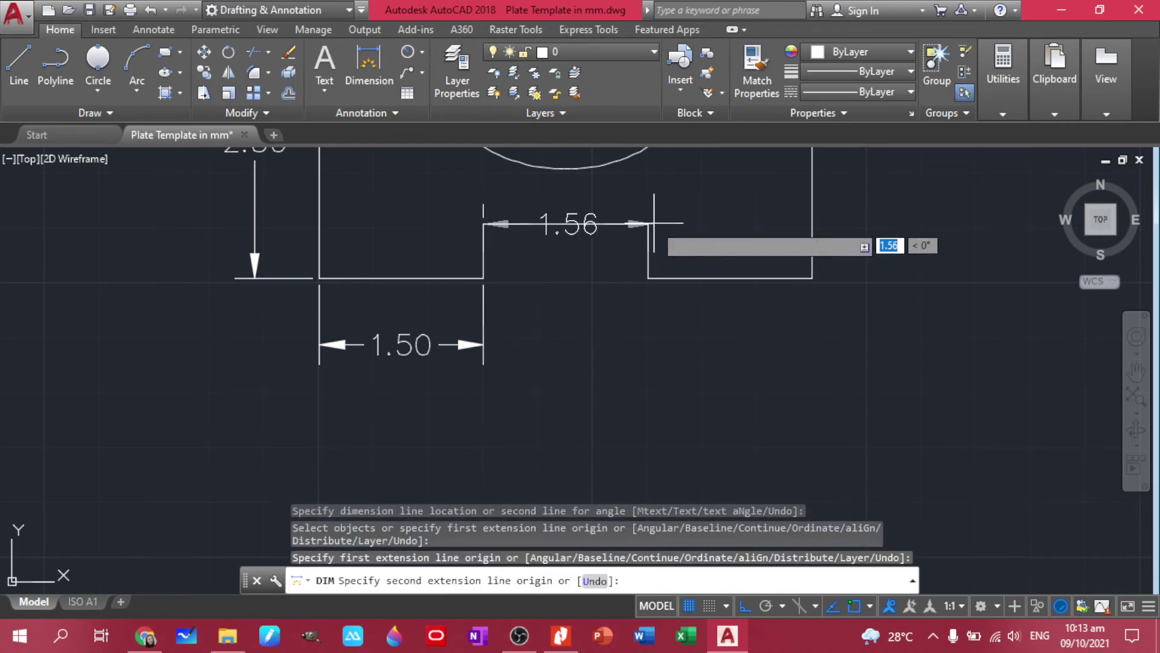
click(647, 223)
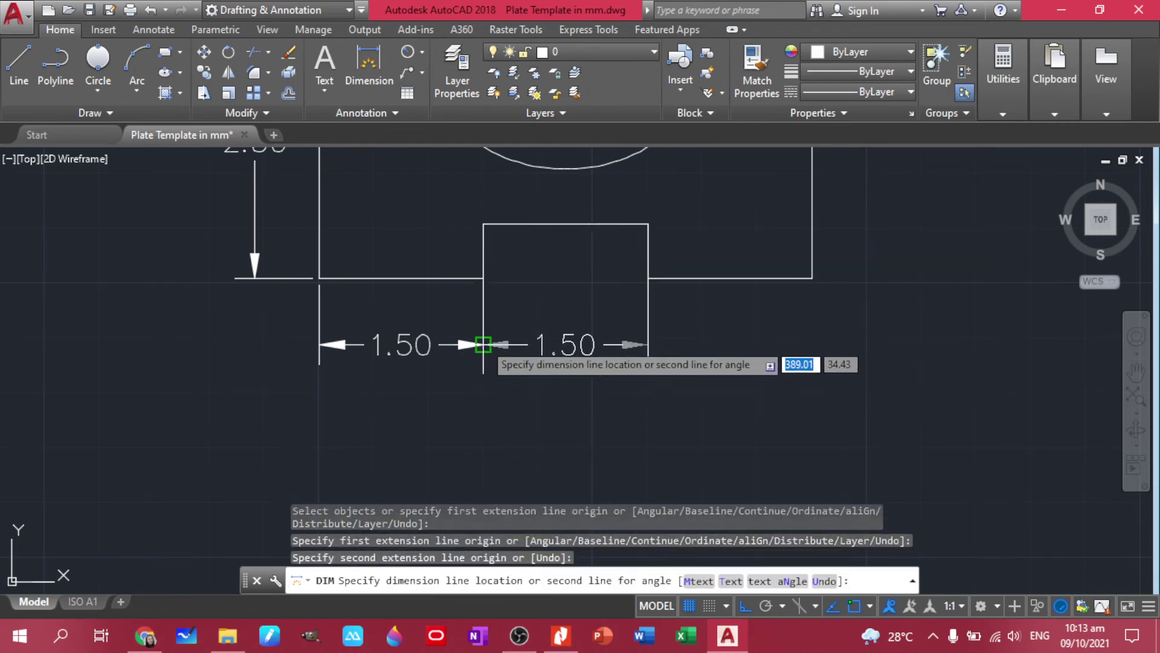
click(484, 345)
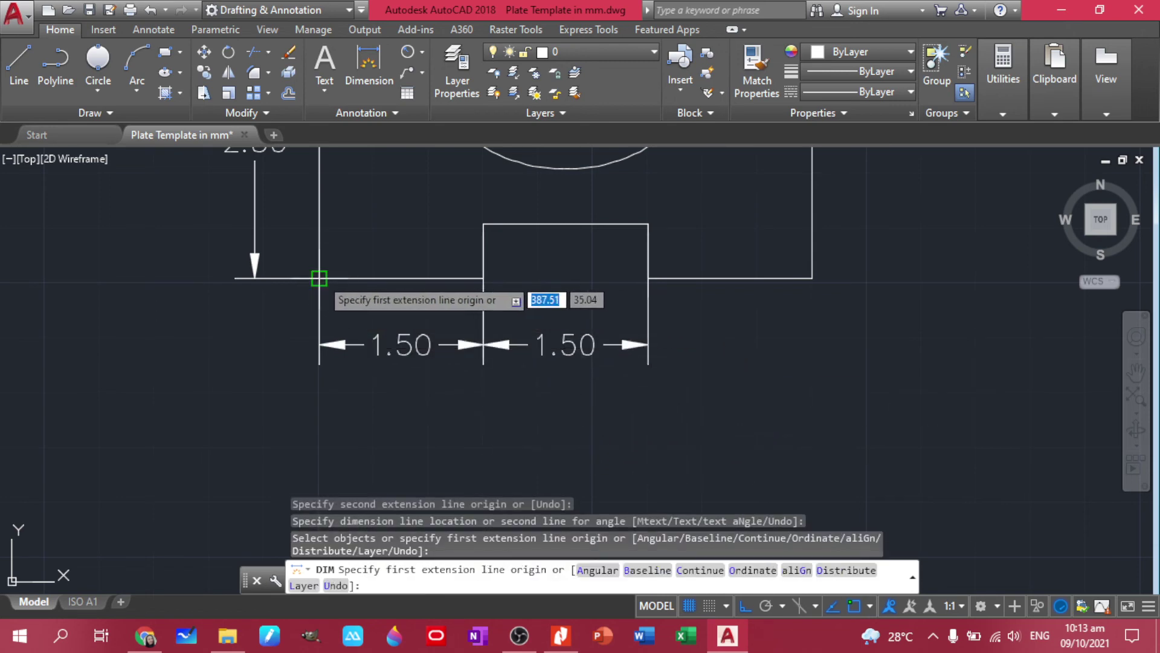
- Place the 4.50 overall width dimension below the 1.50 dimensions
click(319, 278)
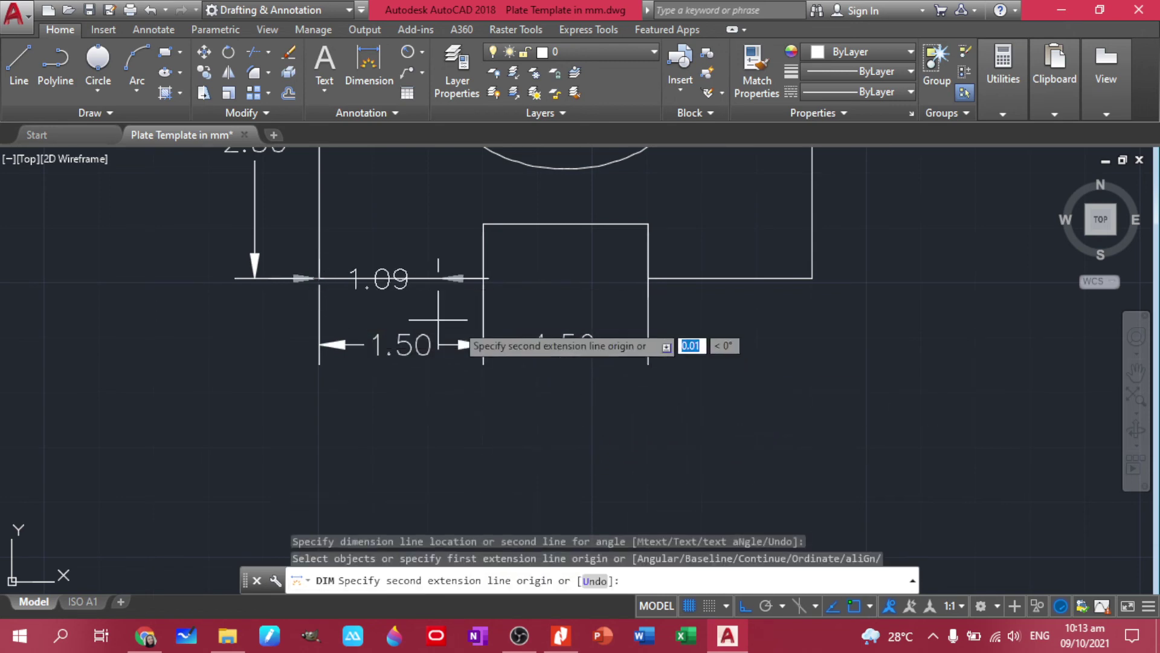
click(812, 278)
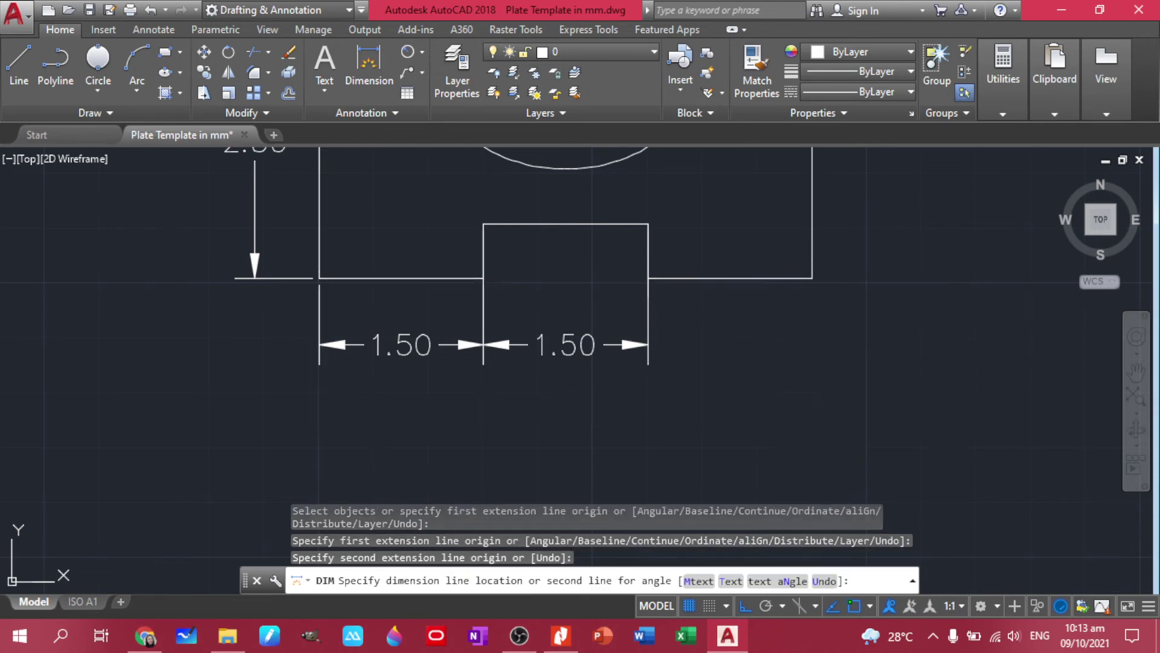
click(693, 401)
middle_drag(695, 151, 688, 326)
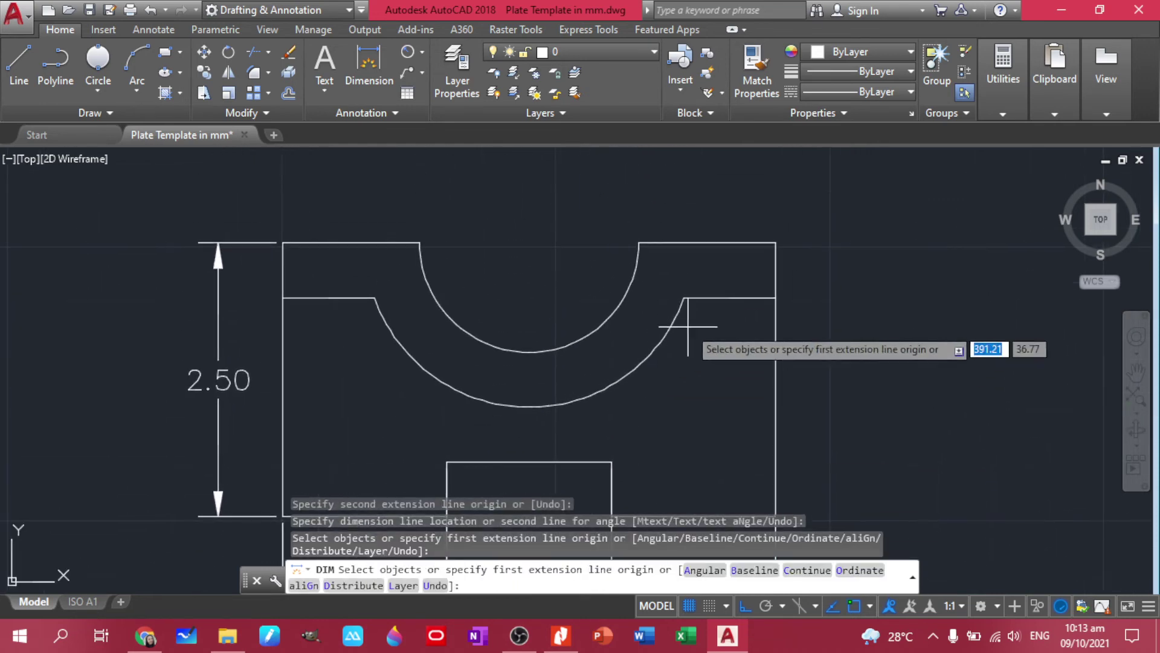
- Dimension the 2.25 distance from the top-left corner to the arc centre
middle_drag(709, 367, 733, 314)
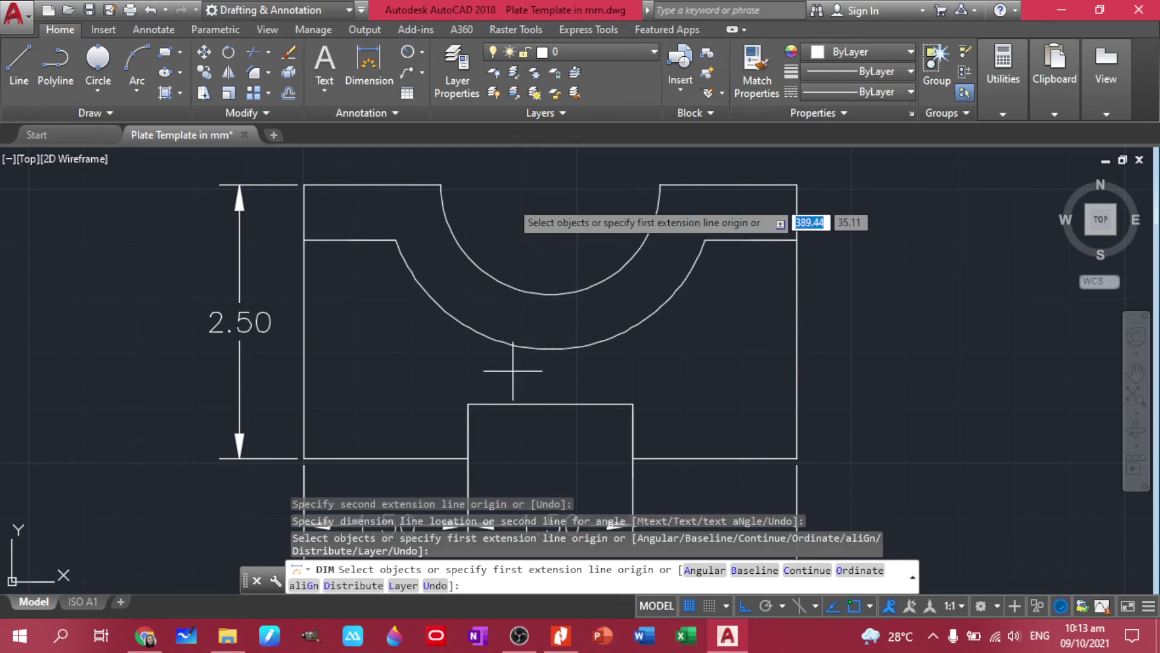
middle_drag(505, 228, 505, 270)
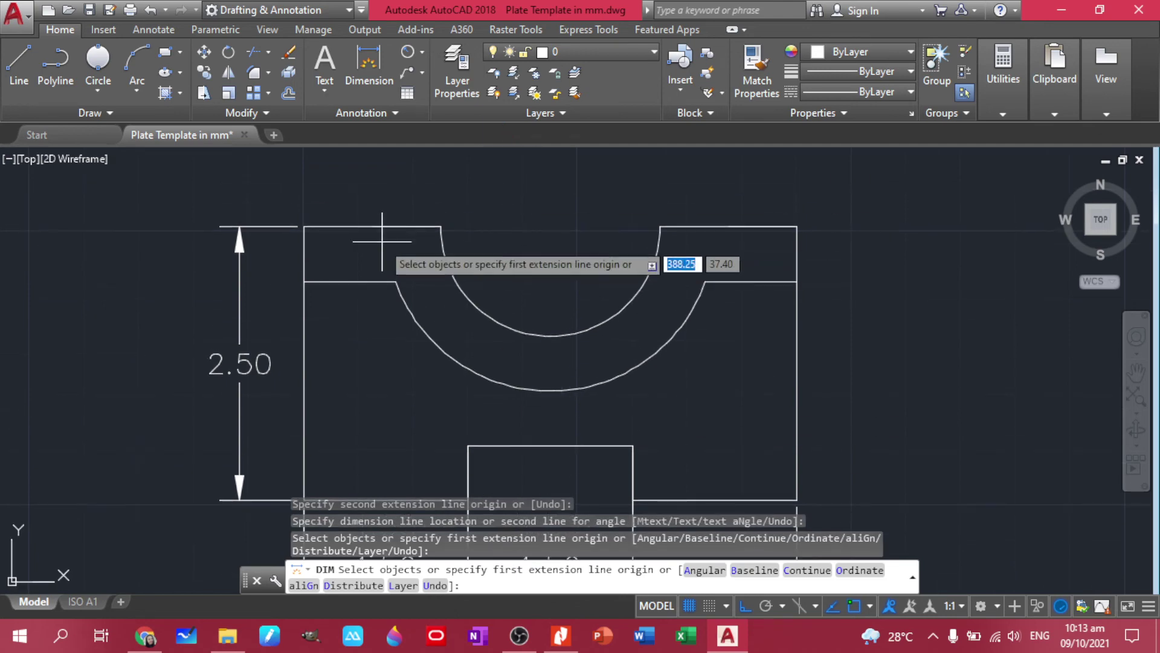
click(304, 227)
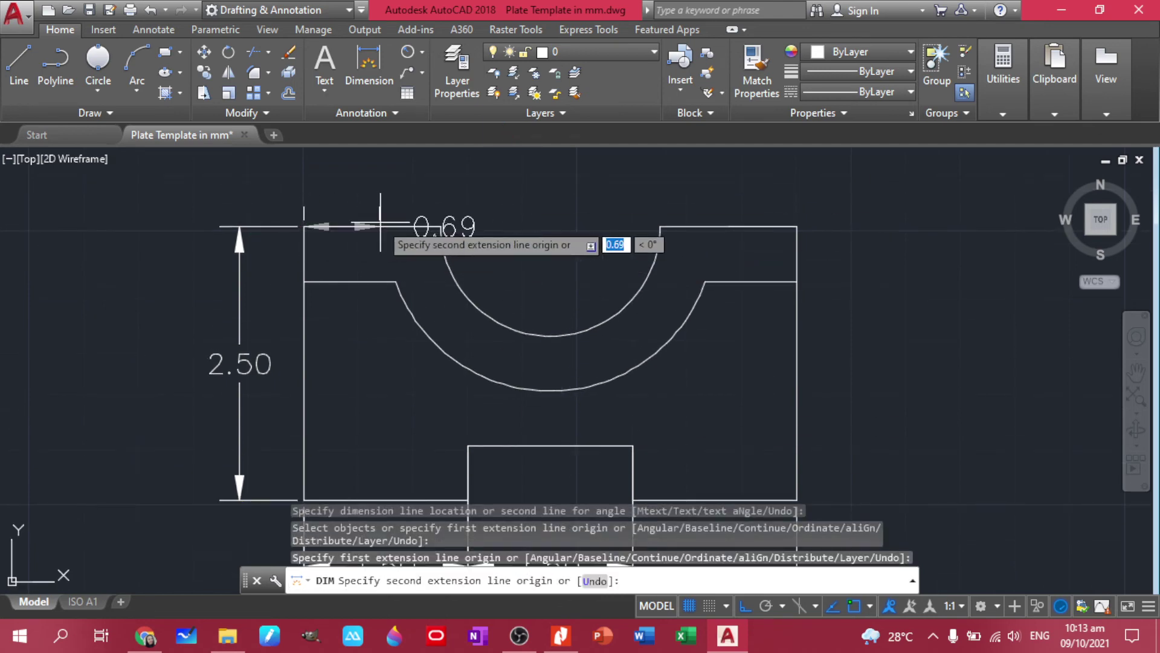
click(550, 447)
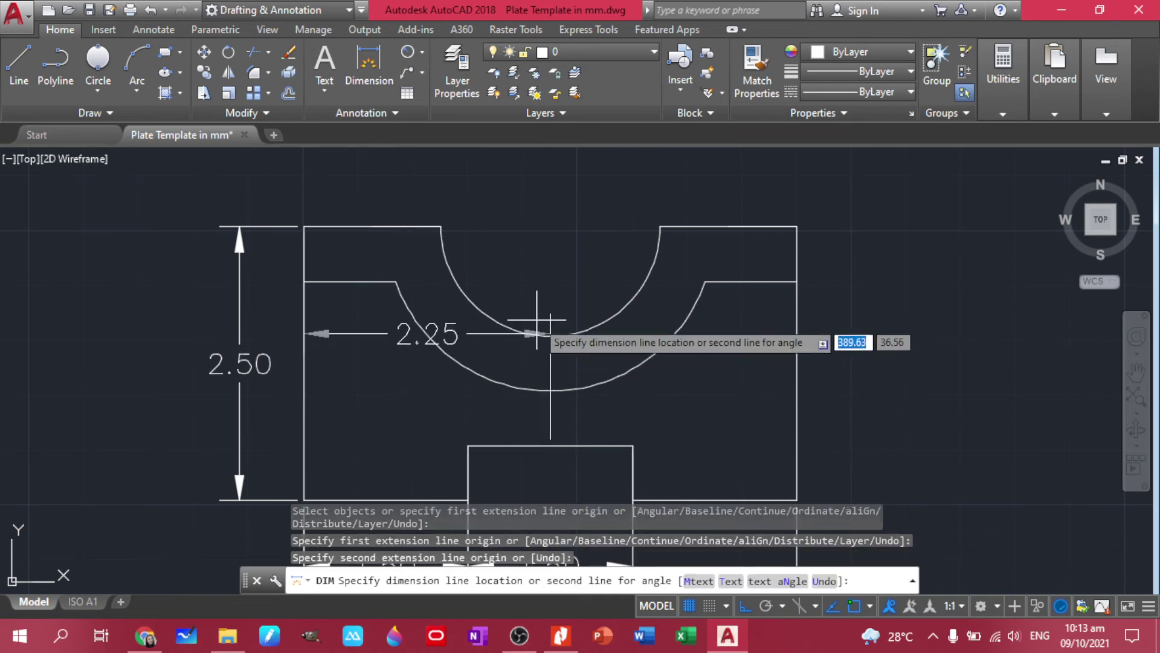
click(528, 180)
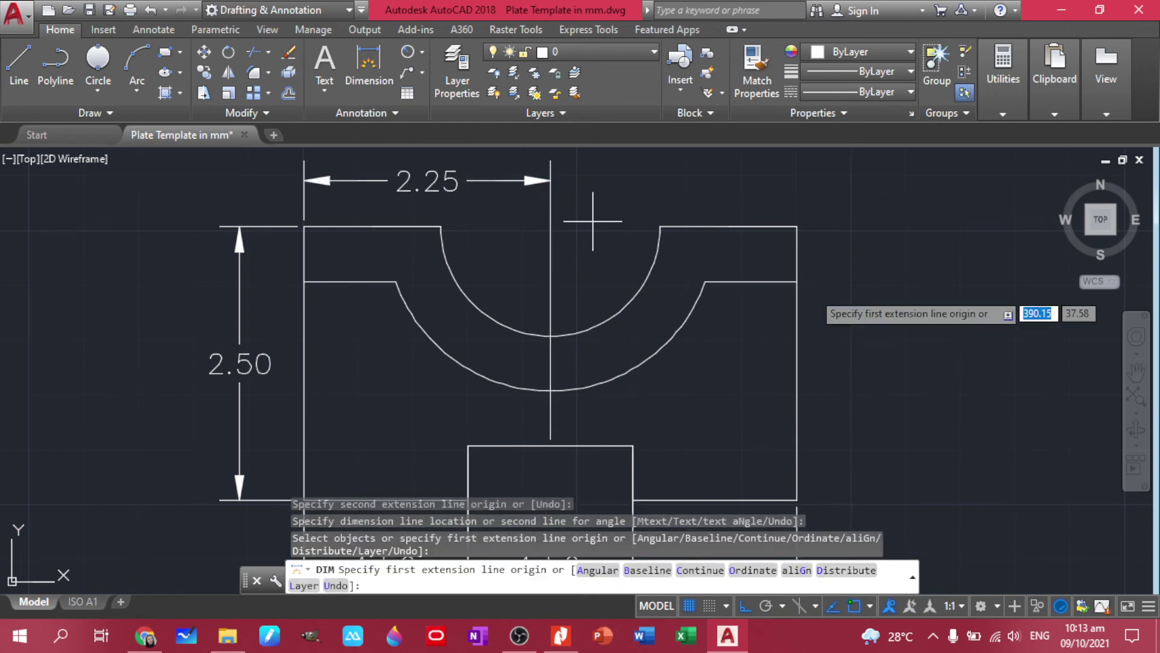
- Add the 0.50 top step depth and 0.50 notch depth dimensions on the right
click(796, 227)
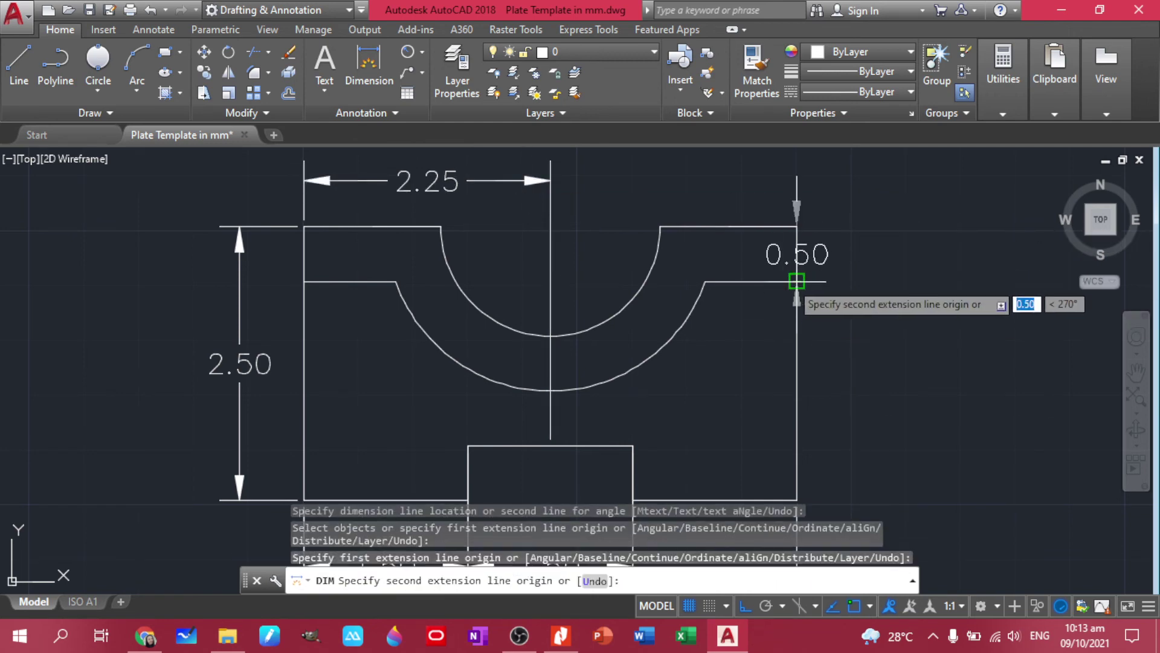
click(796, 281)
click(830, 266)
middle_drag(841, 365, 841, 293)
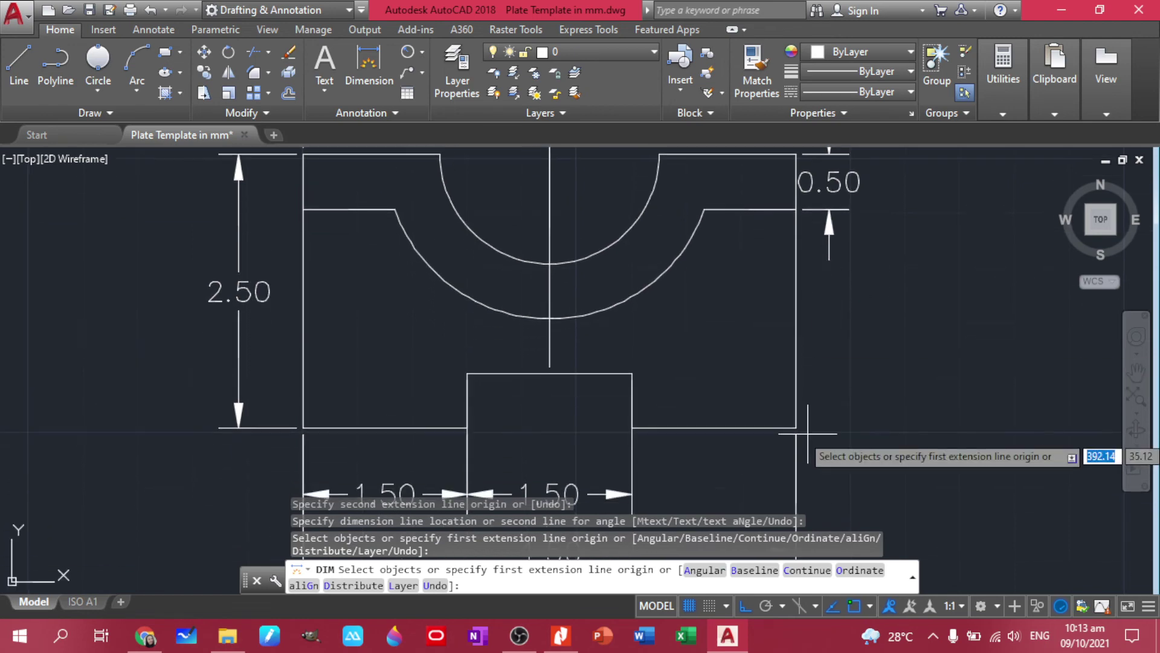
click(631, 373)
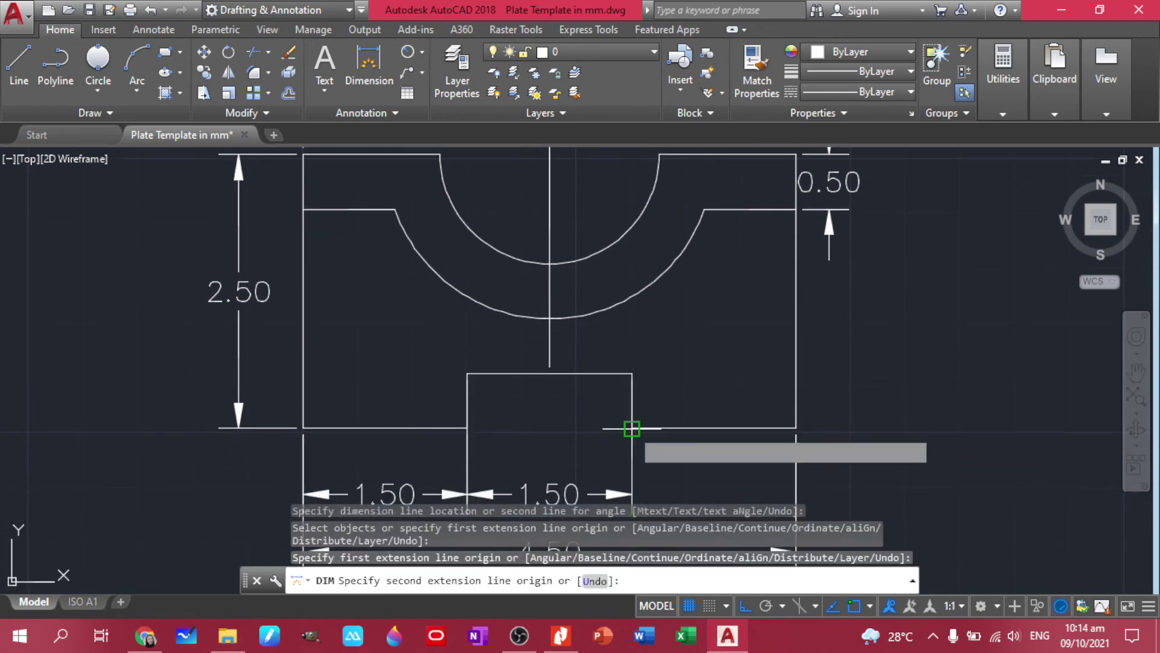
click(631, 428)
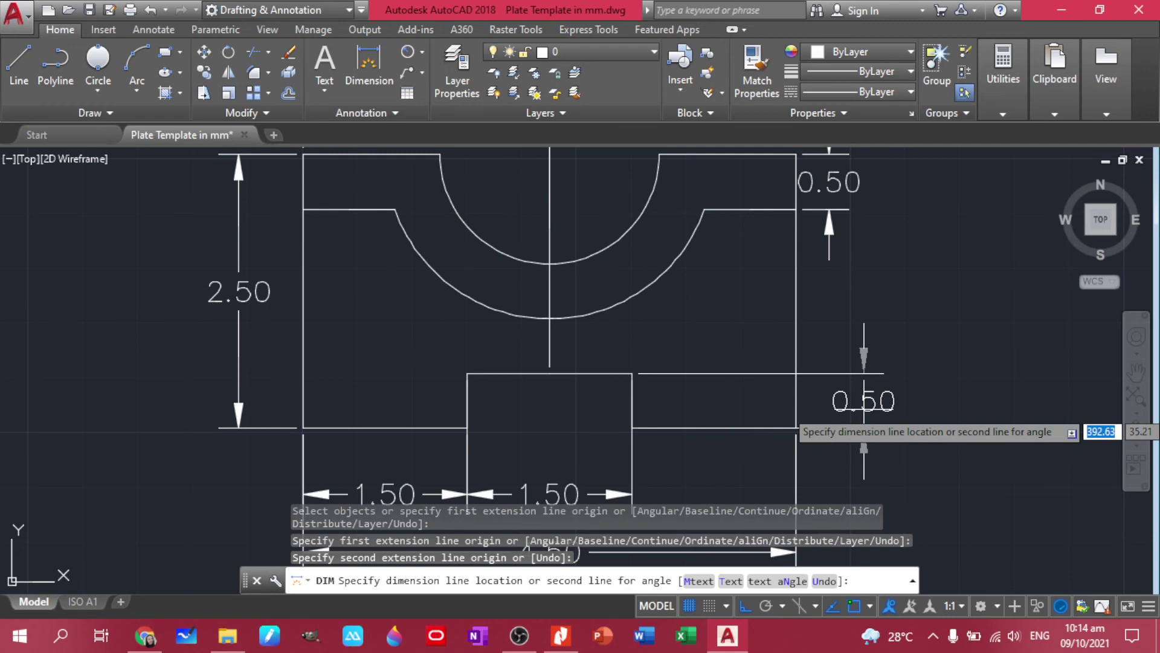
click(865, 387)
scroll(943, 423, down, 2)
middle_drag(912, 285, 874, 343)
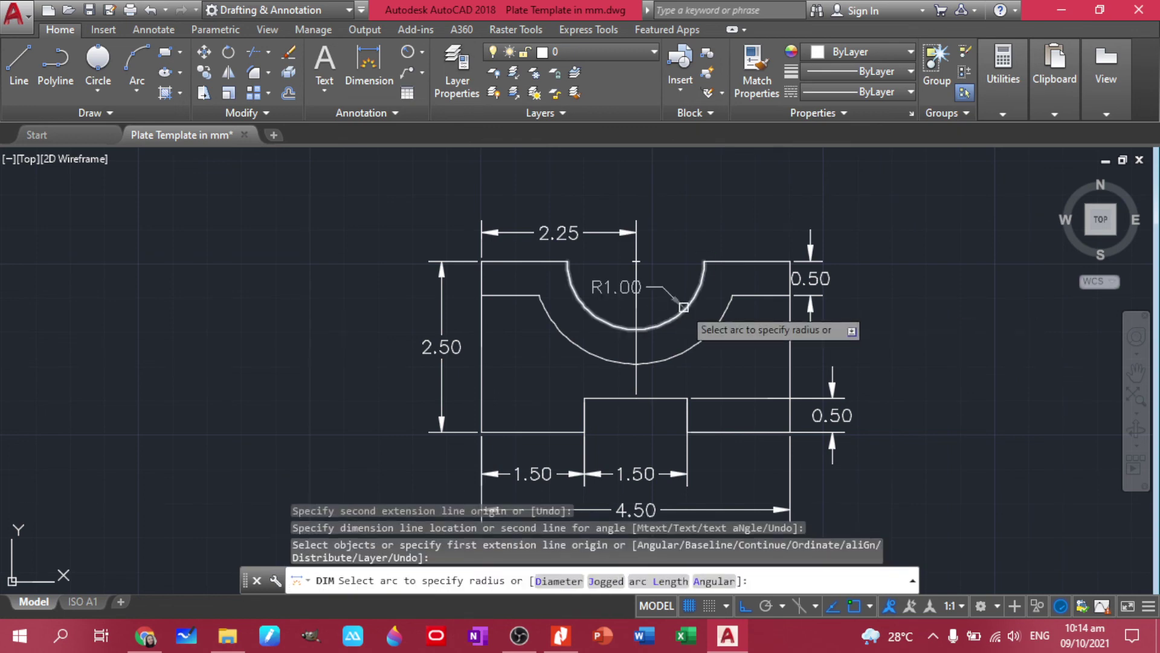
- Use the Radius dimension tool to label the inner semicircle R1.00
click(700, 266)
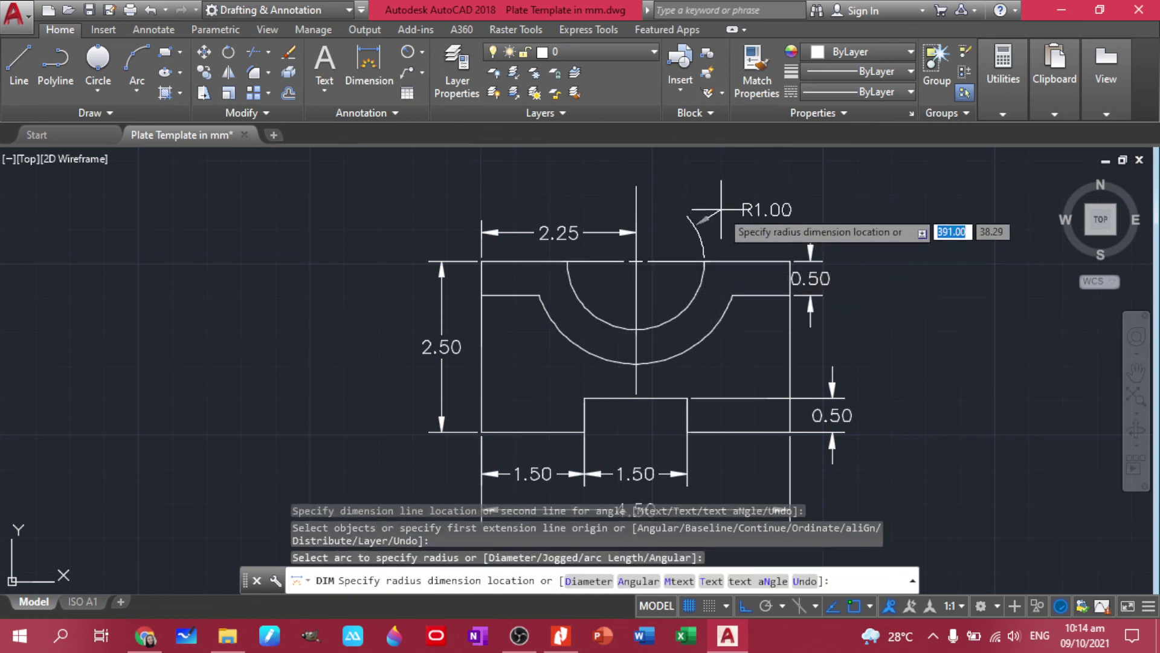
key(Escape)
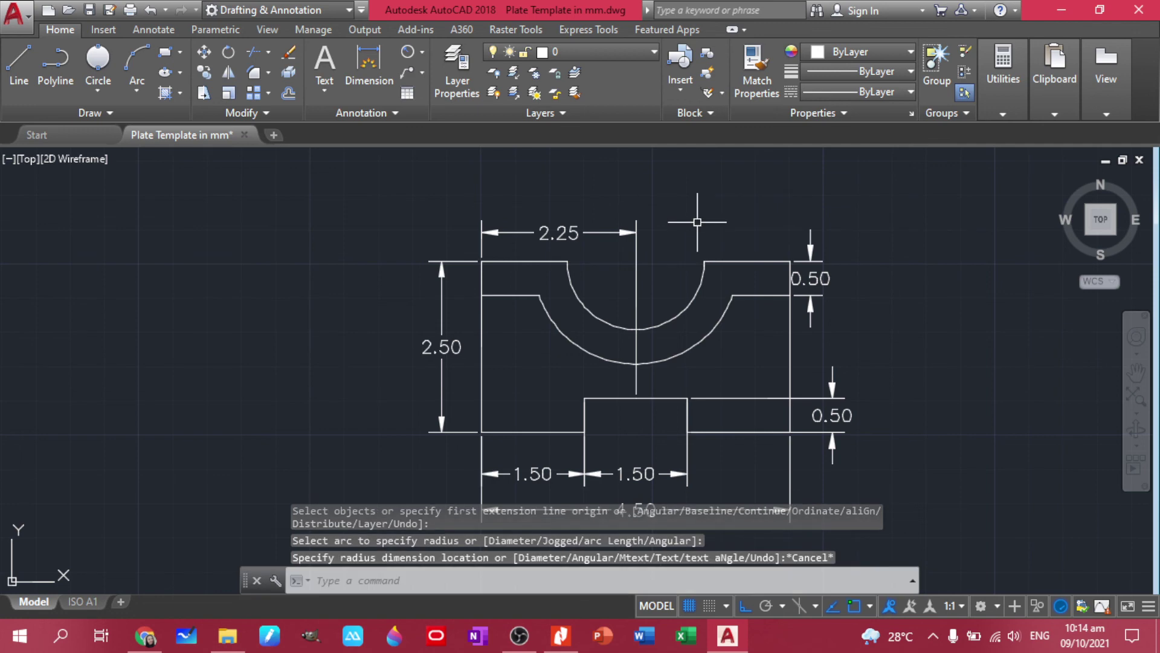
click(423, 53)
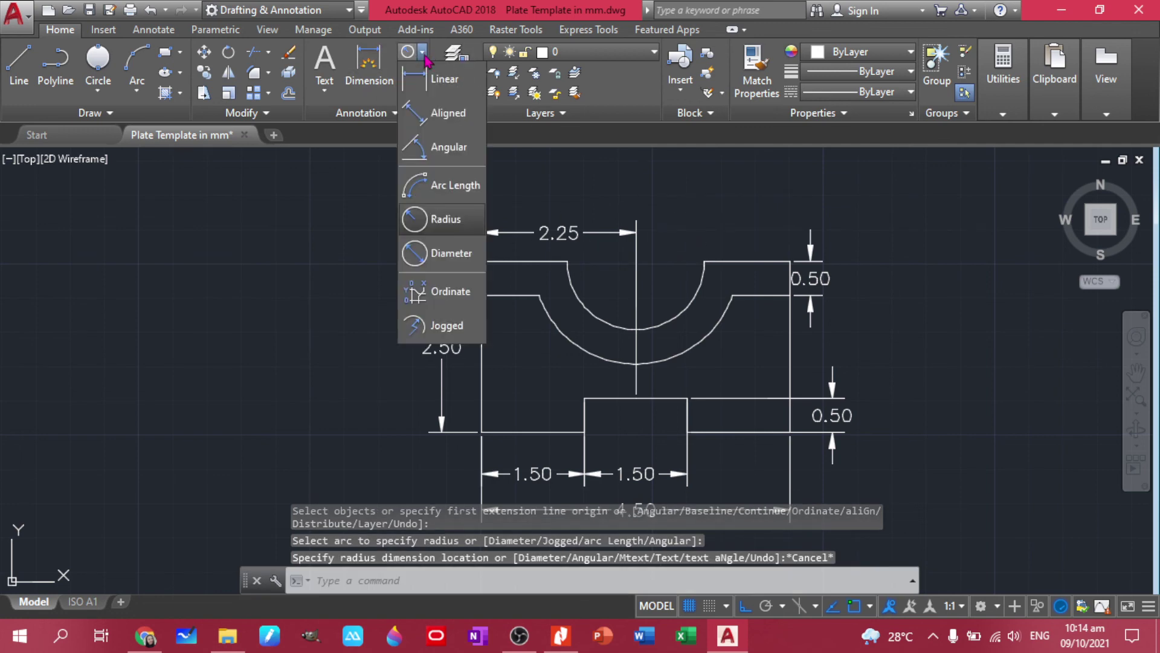
click(451, 217)
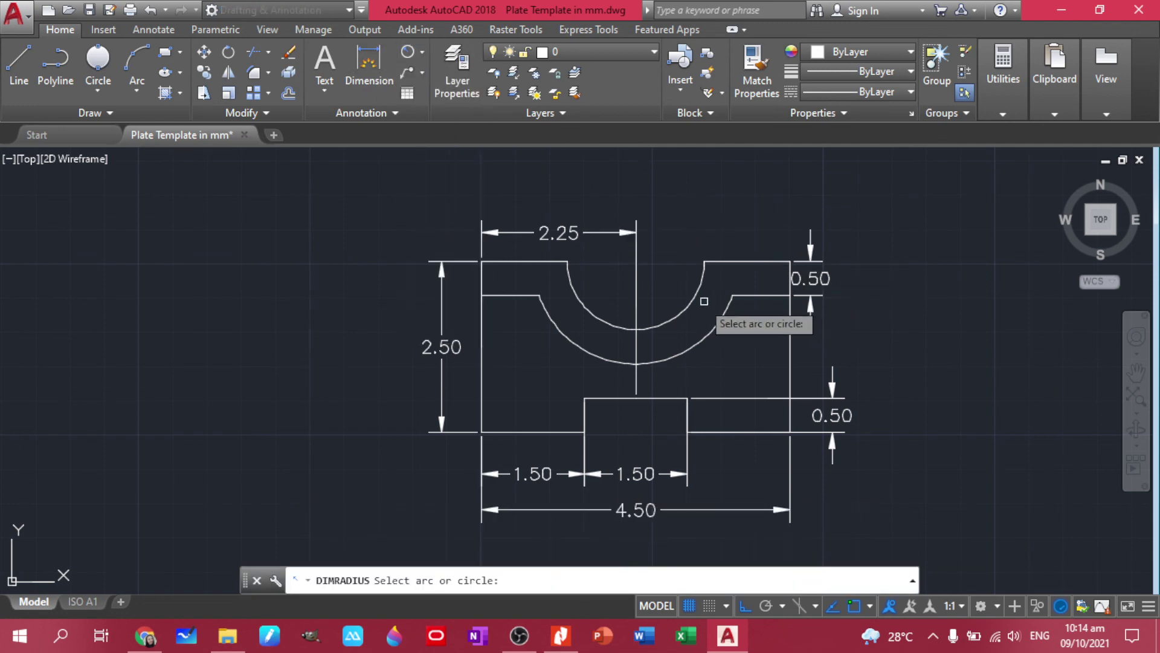
click(676, 315)
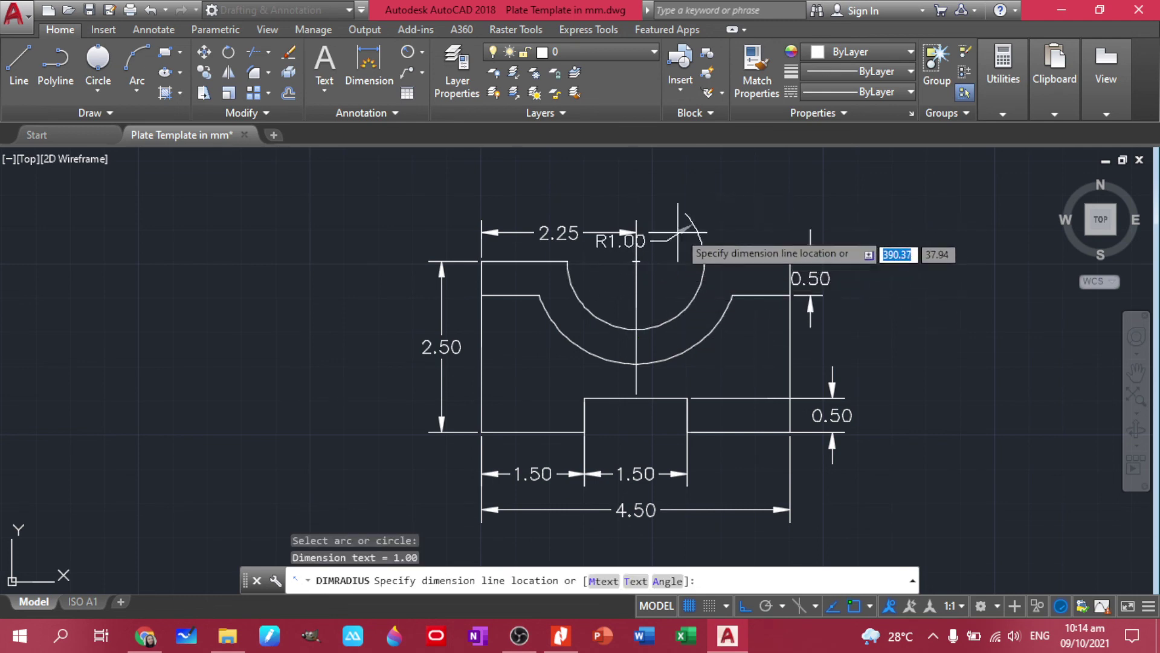
key(Escape)
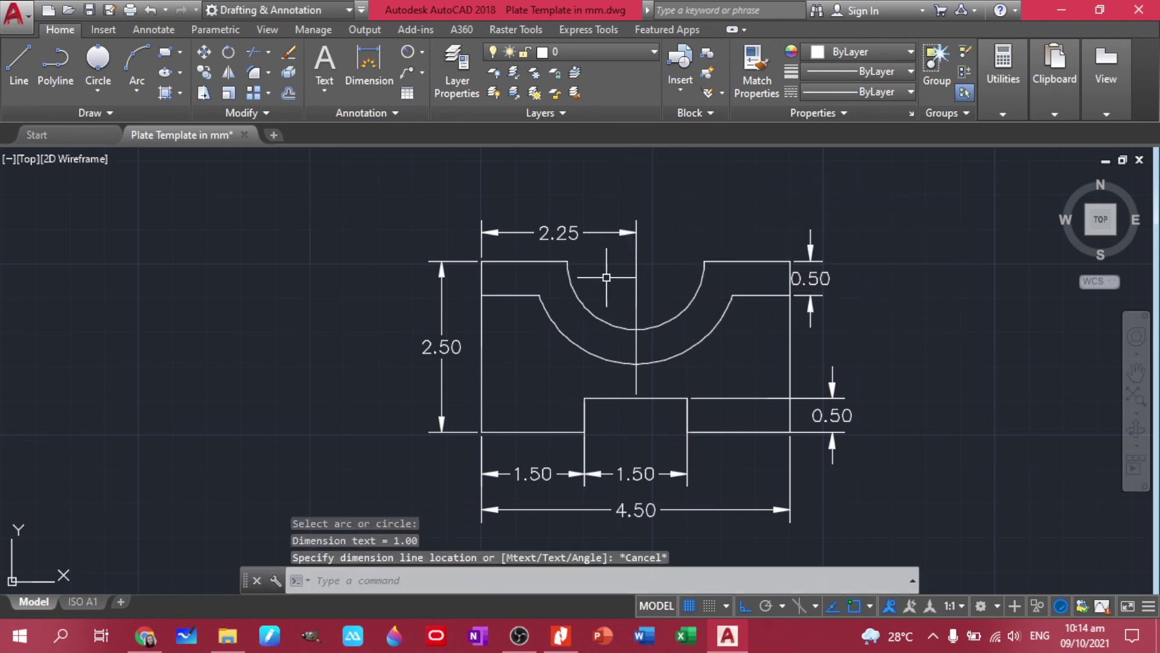
key(Return)
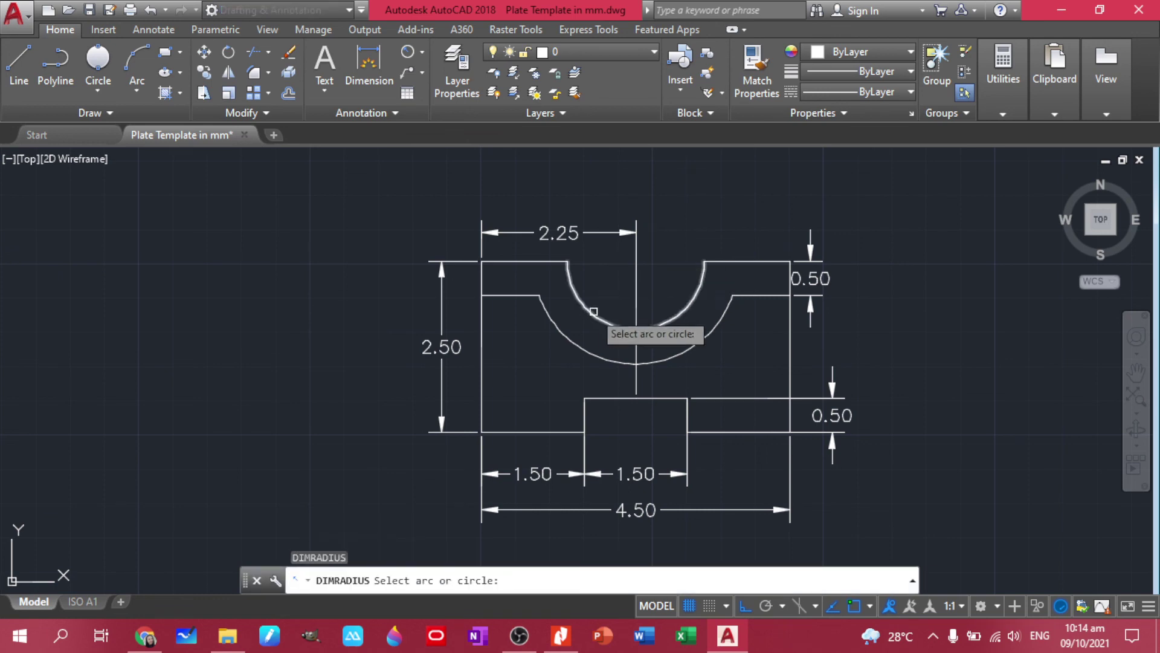
click(594, 312)
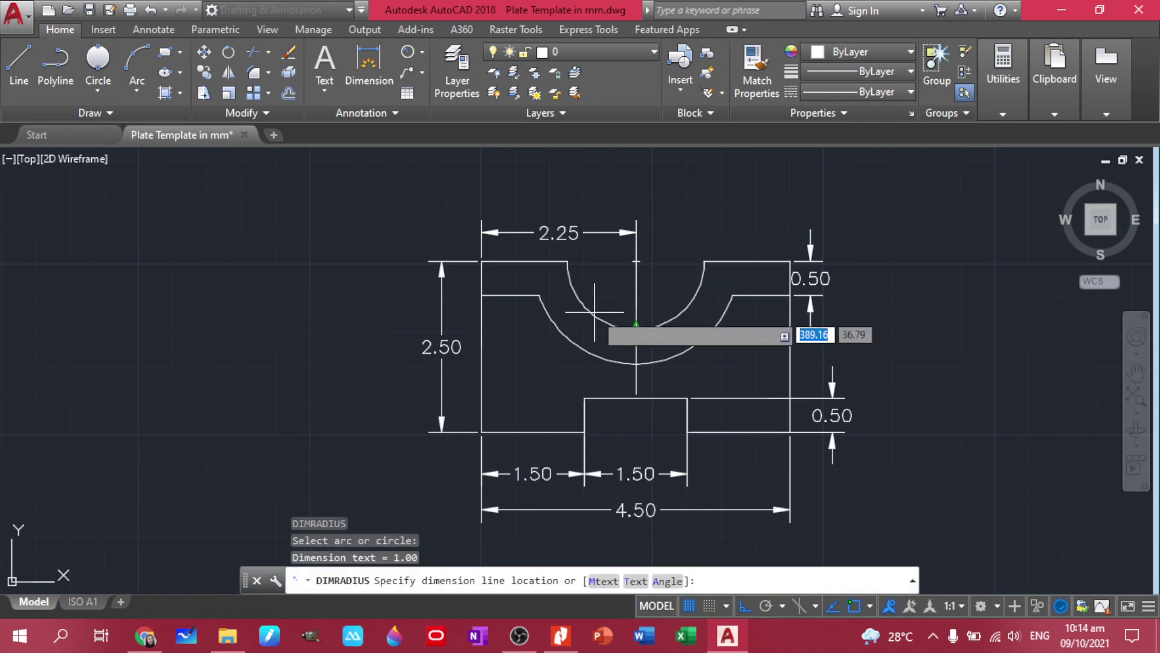
click(636, 270)
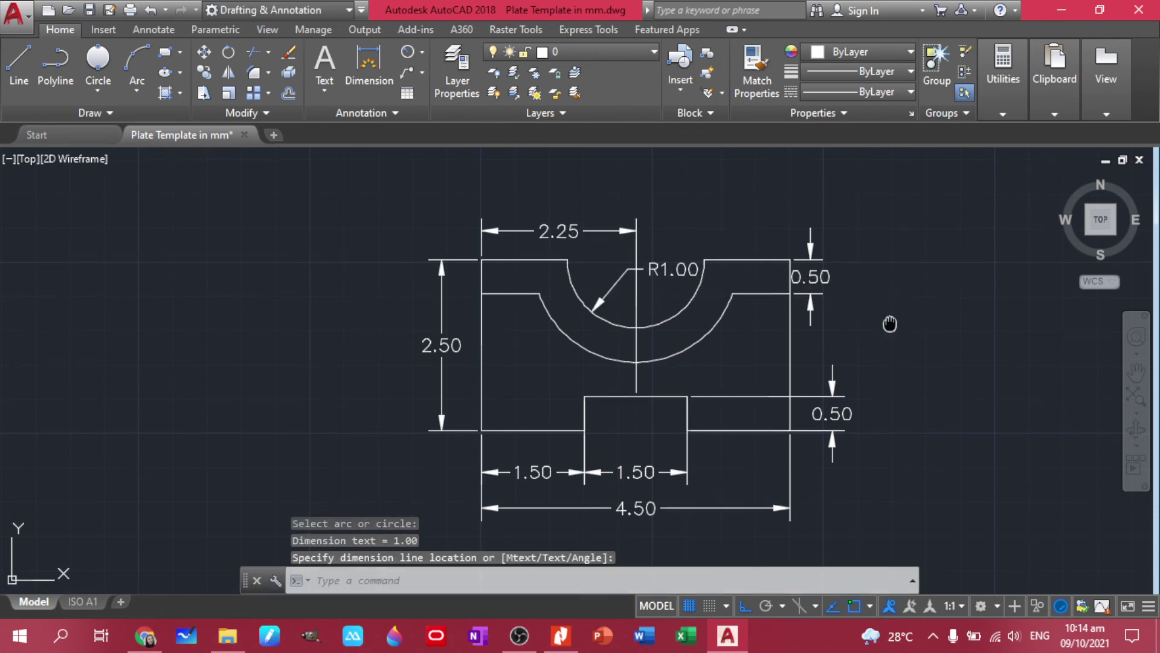
middle_drag(889, 324, 867, 271)
scroll(872, 264, up, 3)
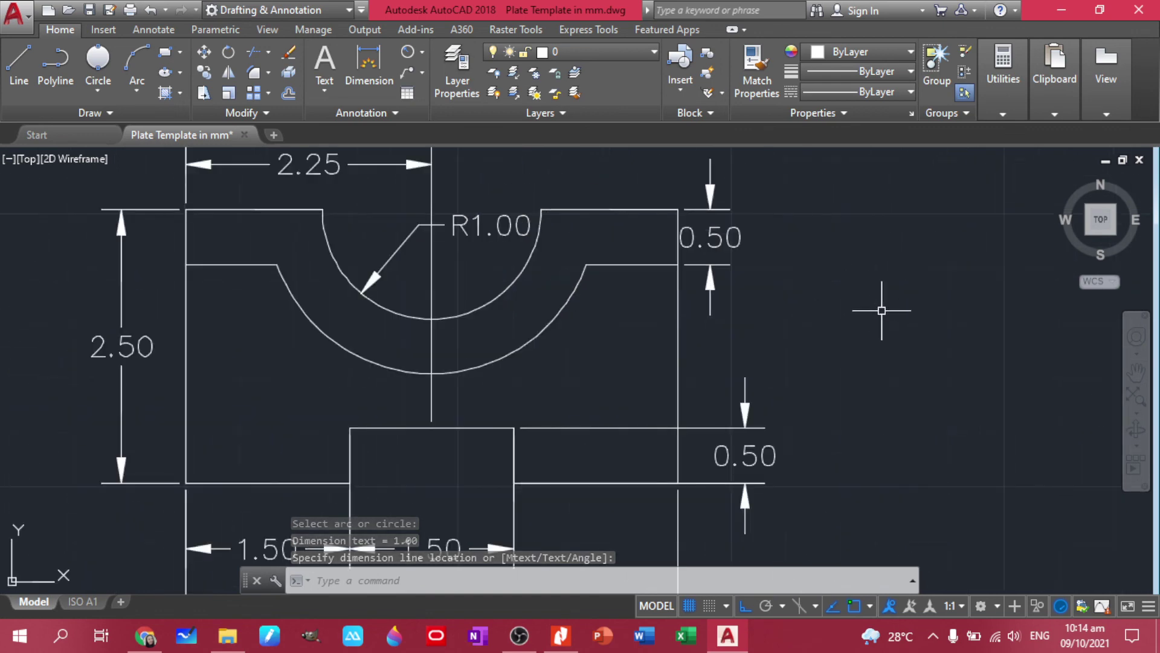
scroll(873, 319, down, 3)
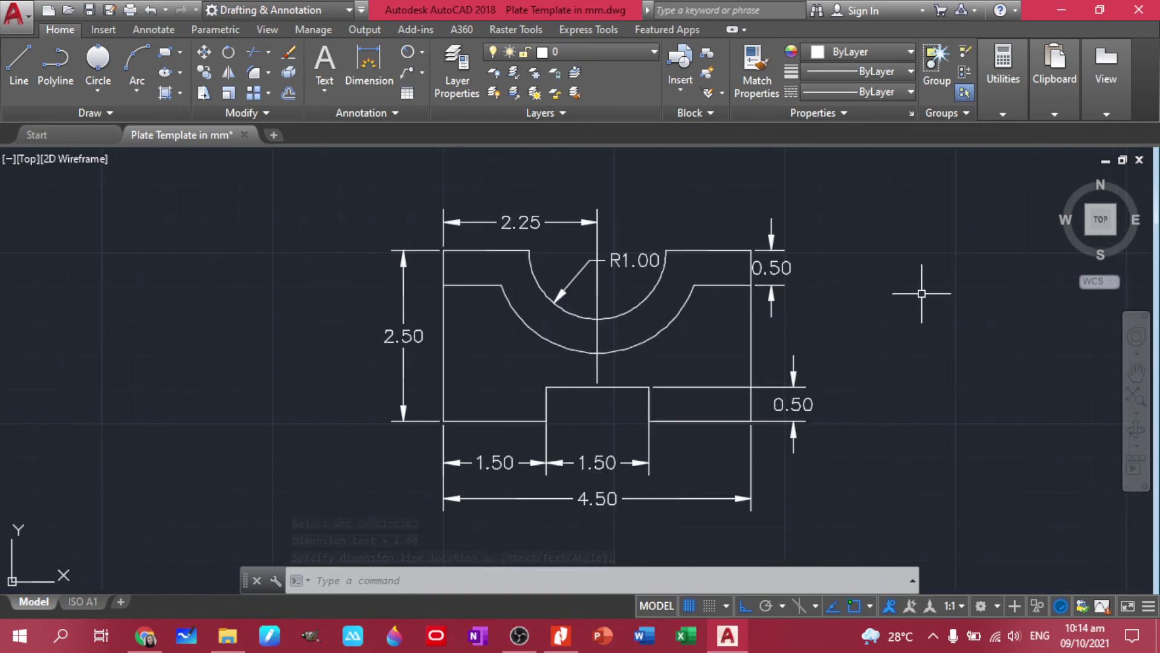